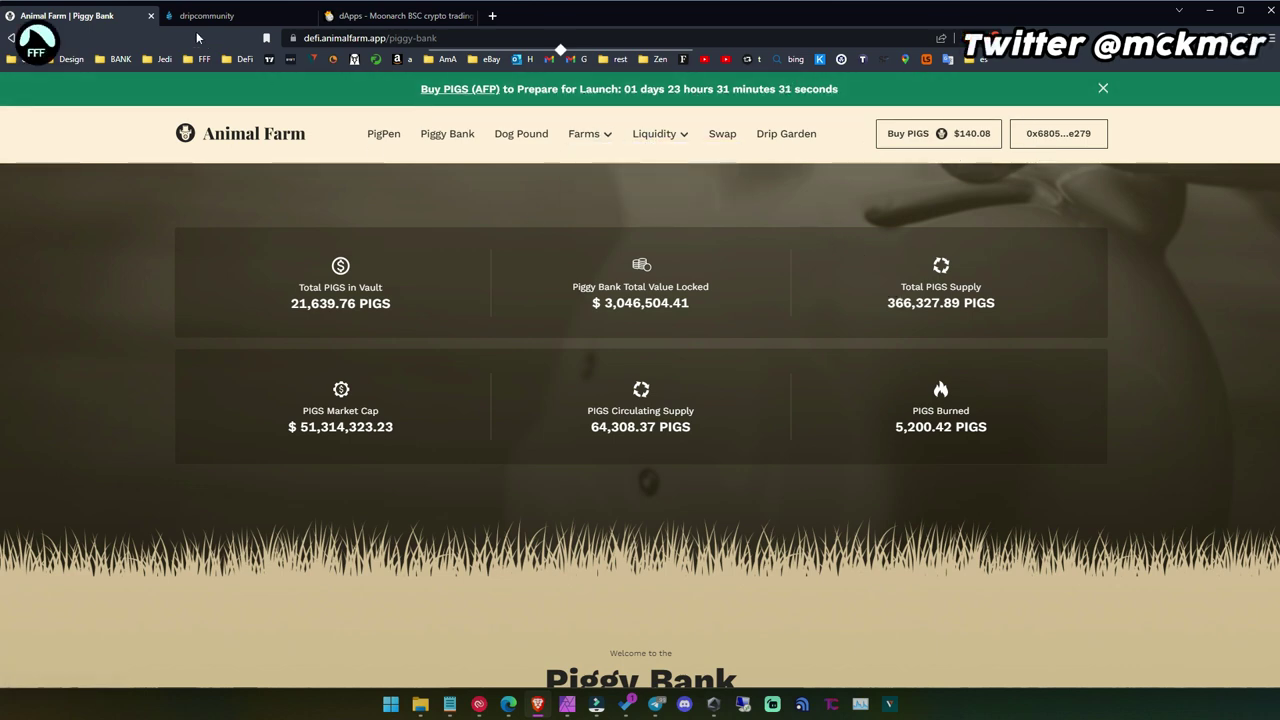
Step: Check Drip Network's 468d age on Moonarch and its USDT deposits value on the faucet page
click(405, 26)
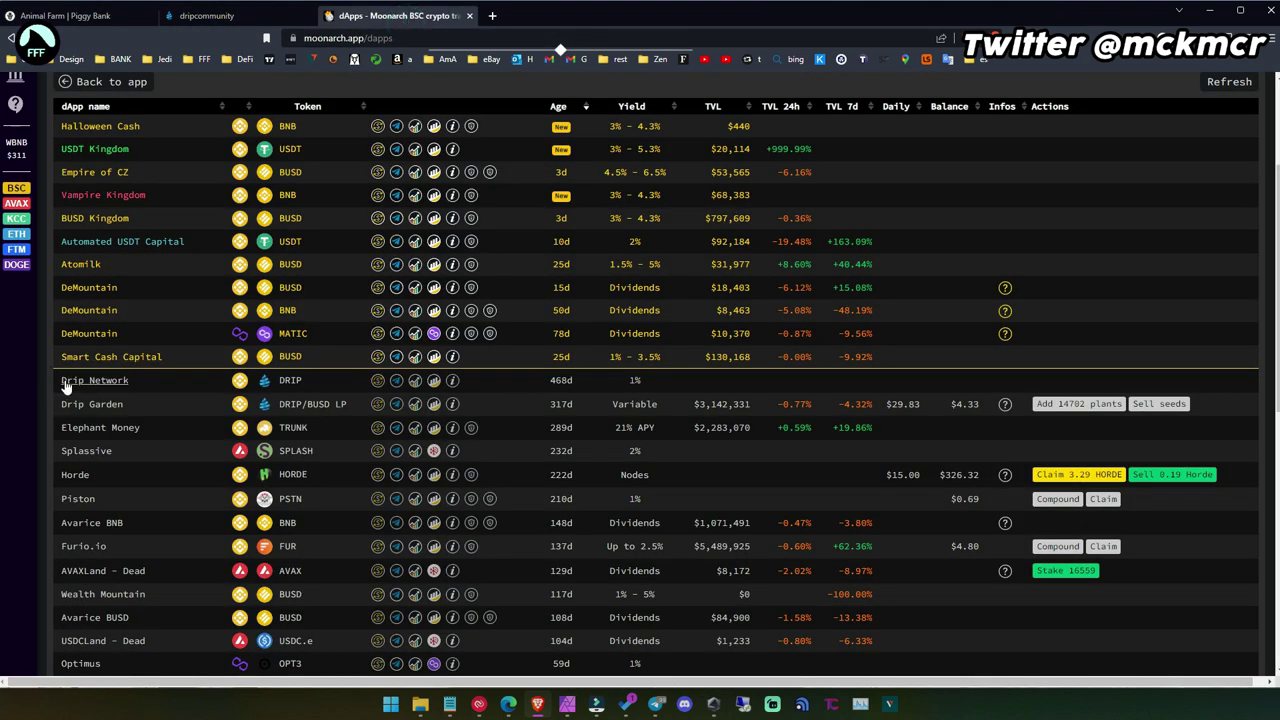
double_click(552, 381)
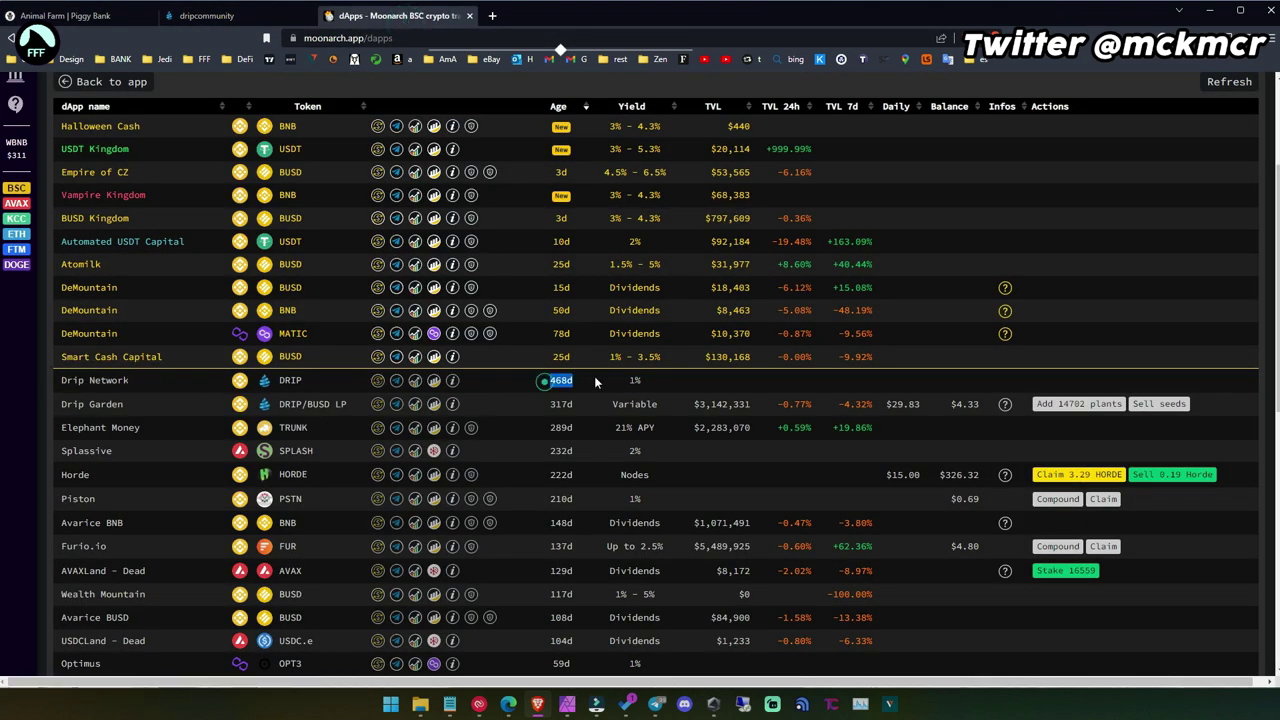
click(240, 22)
scroll(417, 392, up, 5)
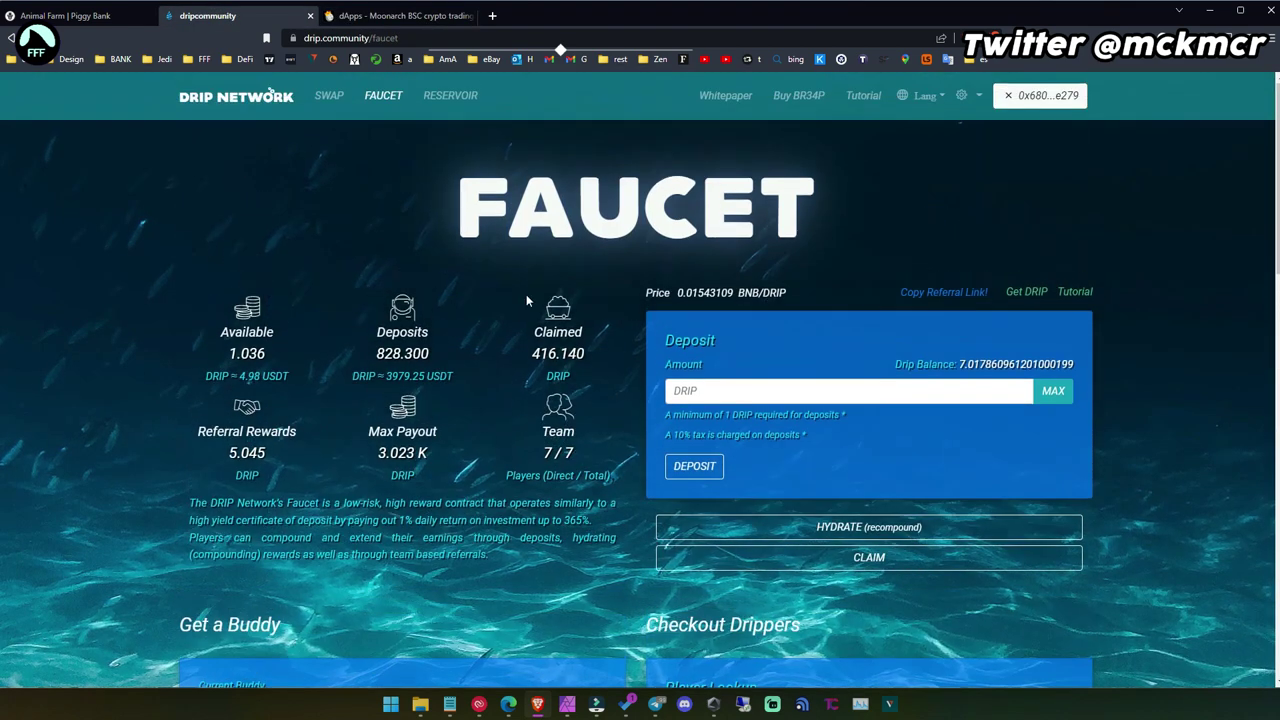
triple_click(332, 374)
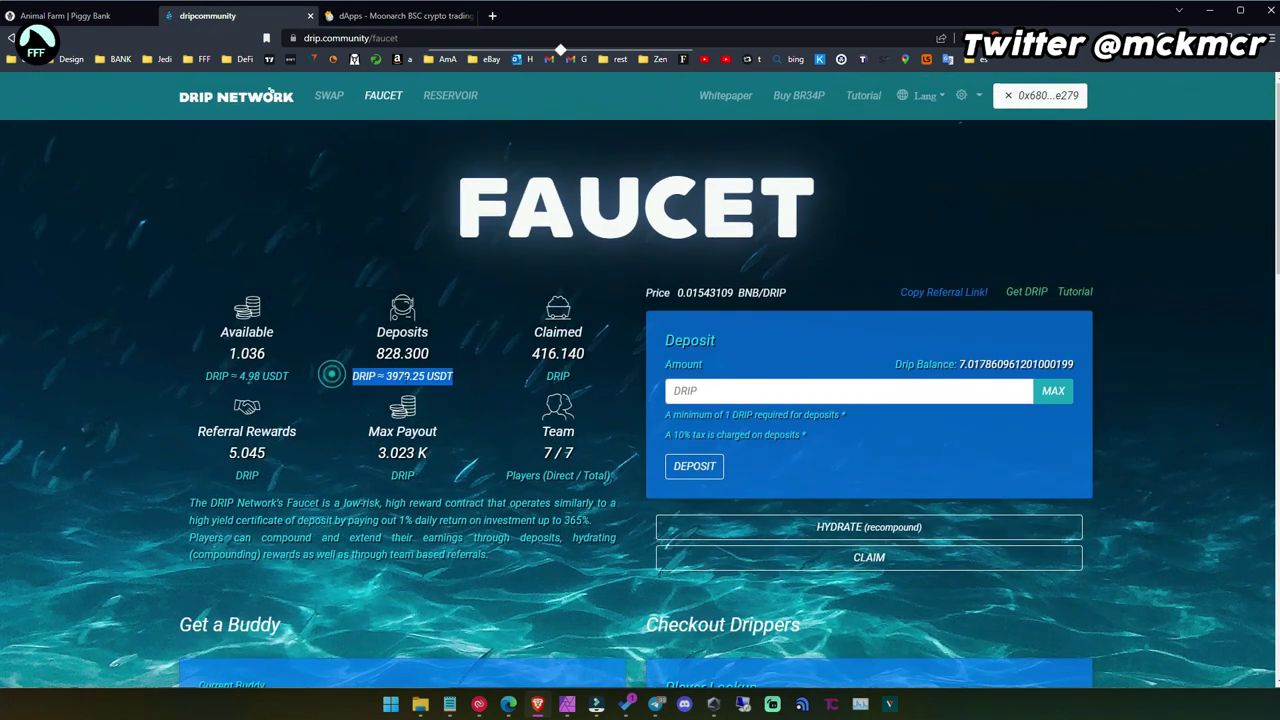
click(319, 350)
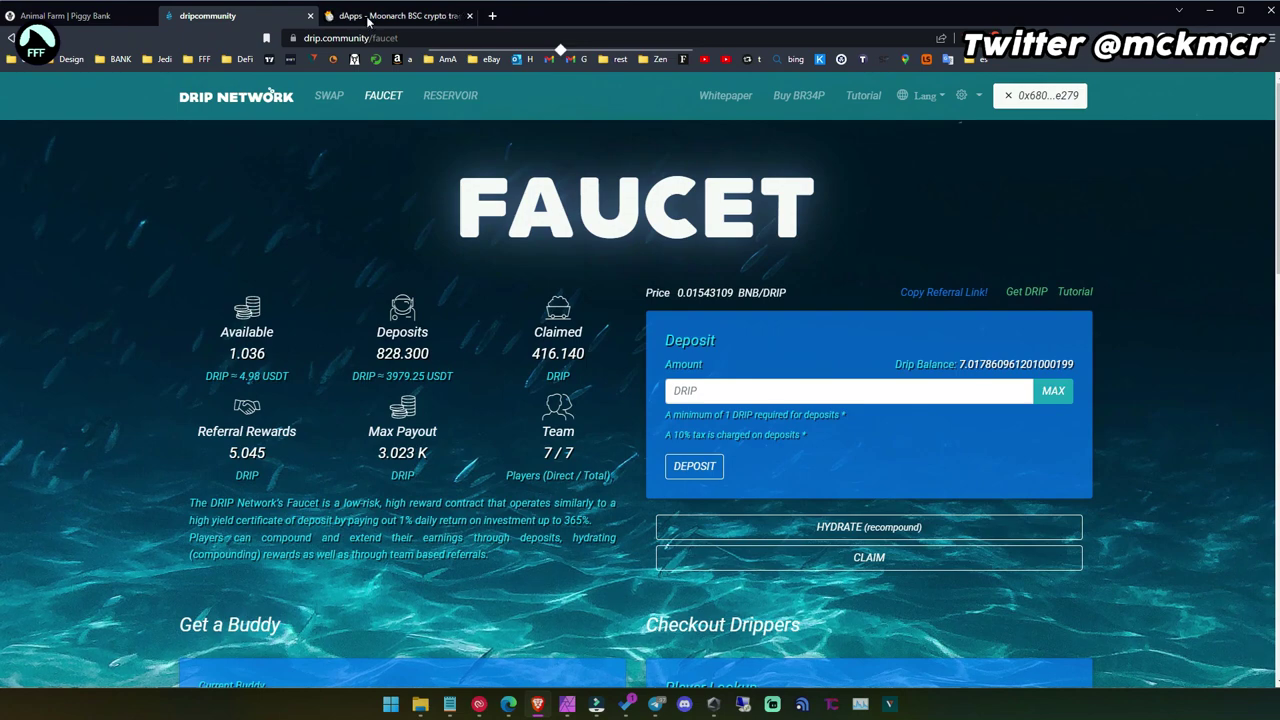
click(369, 20)
double_click(560, 380)
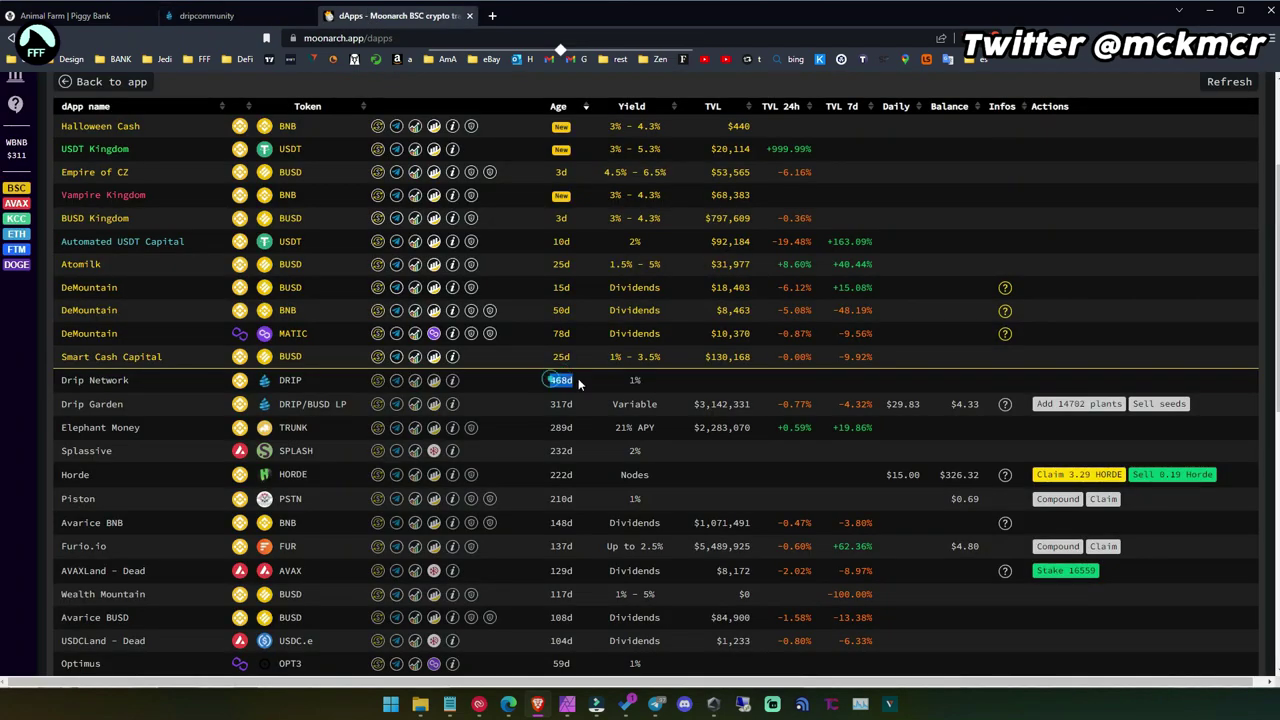
click(577, 381)
Step: Review the total LP locked figure on Animal Farm's Drip Garden page
click(80, 15)
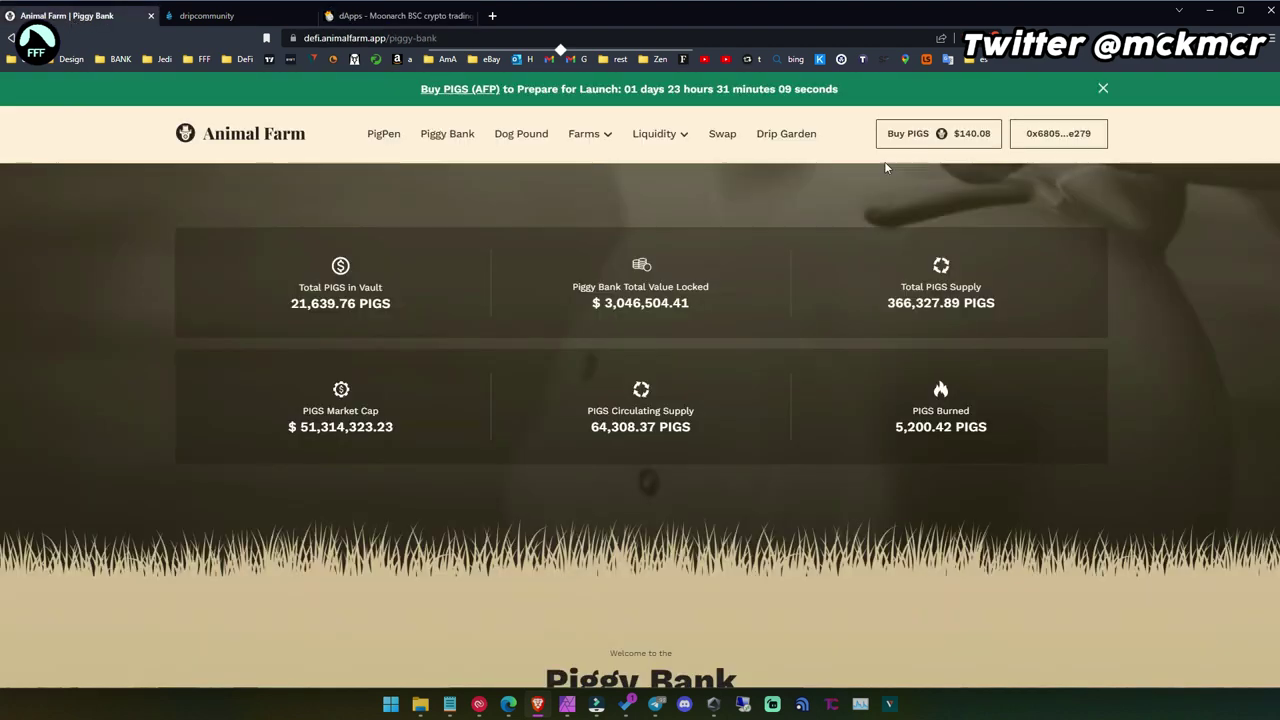
click(786, 133)
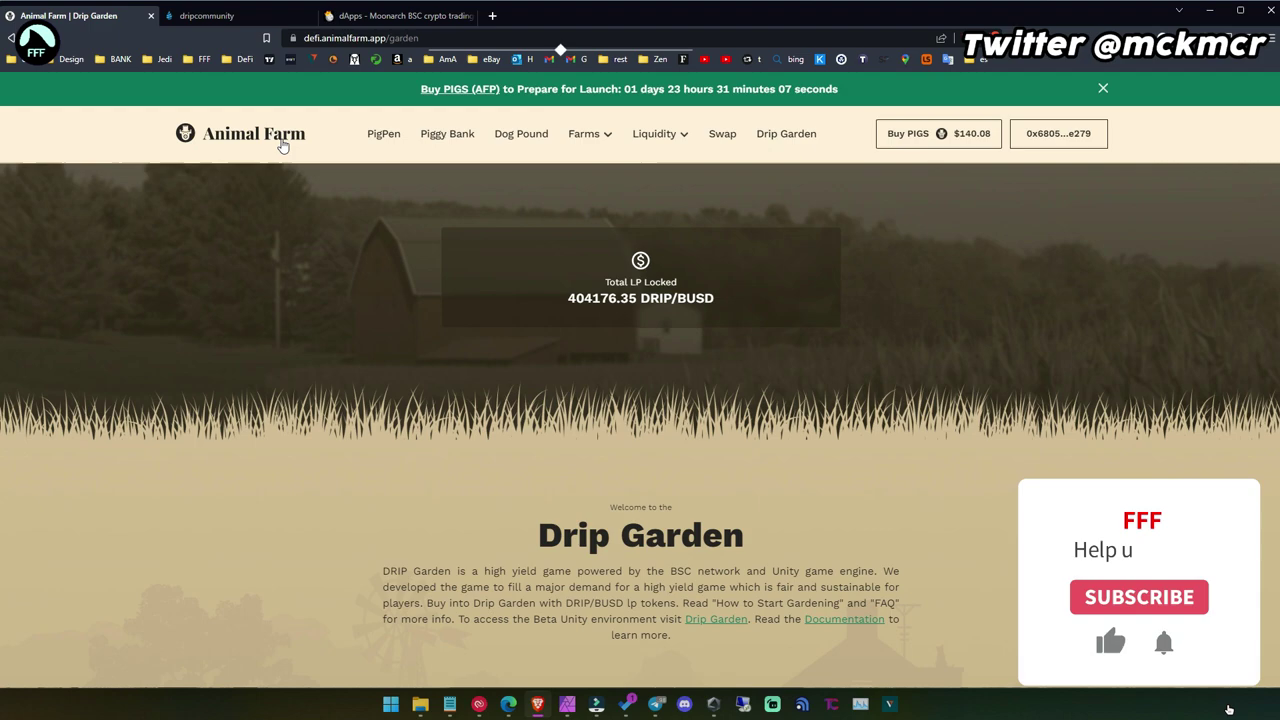
scroll(354, 443, down, 4)
scroll(214, 457, down, 4)
scroll(214, 457, up, 4)
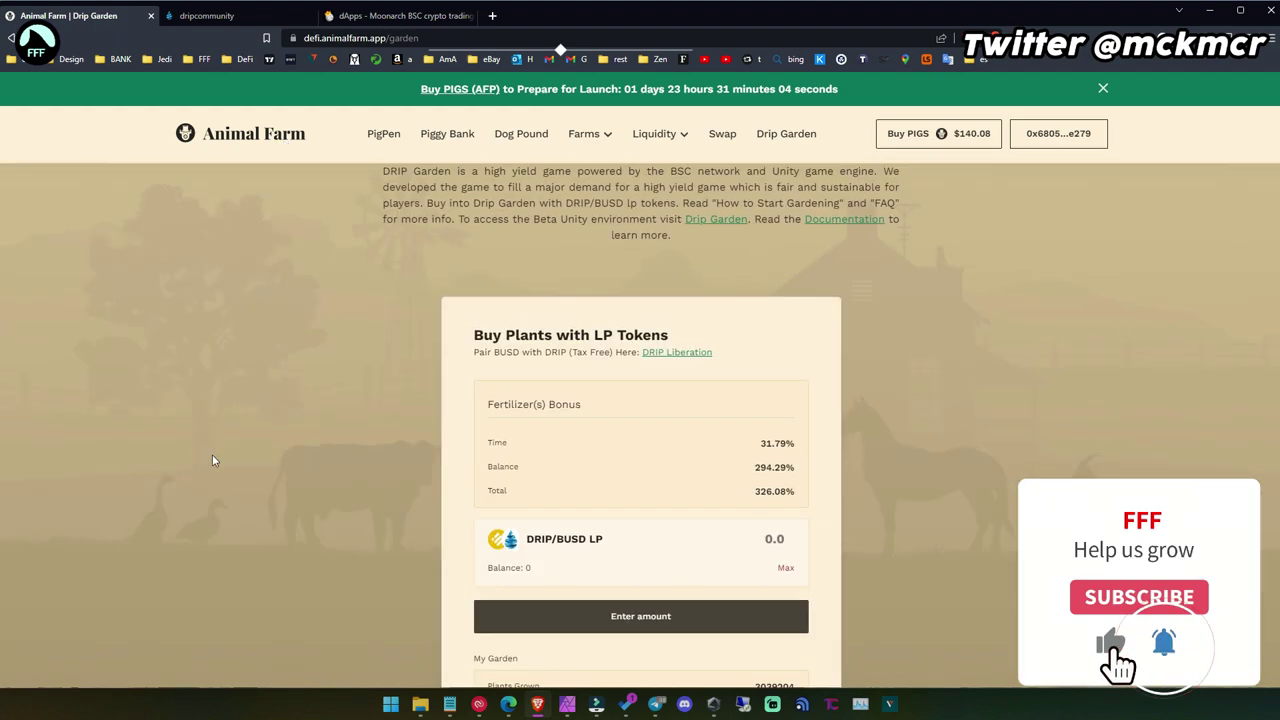
scroll(214, 457, up, 3)
scroll(786, 363, up, 1)
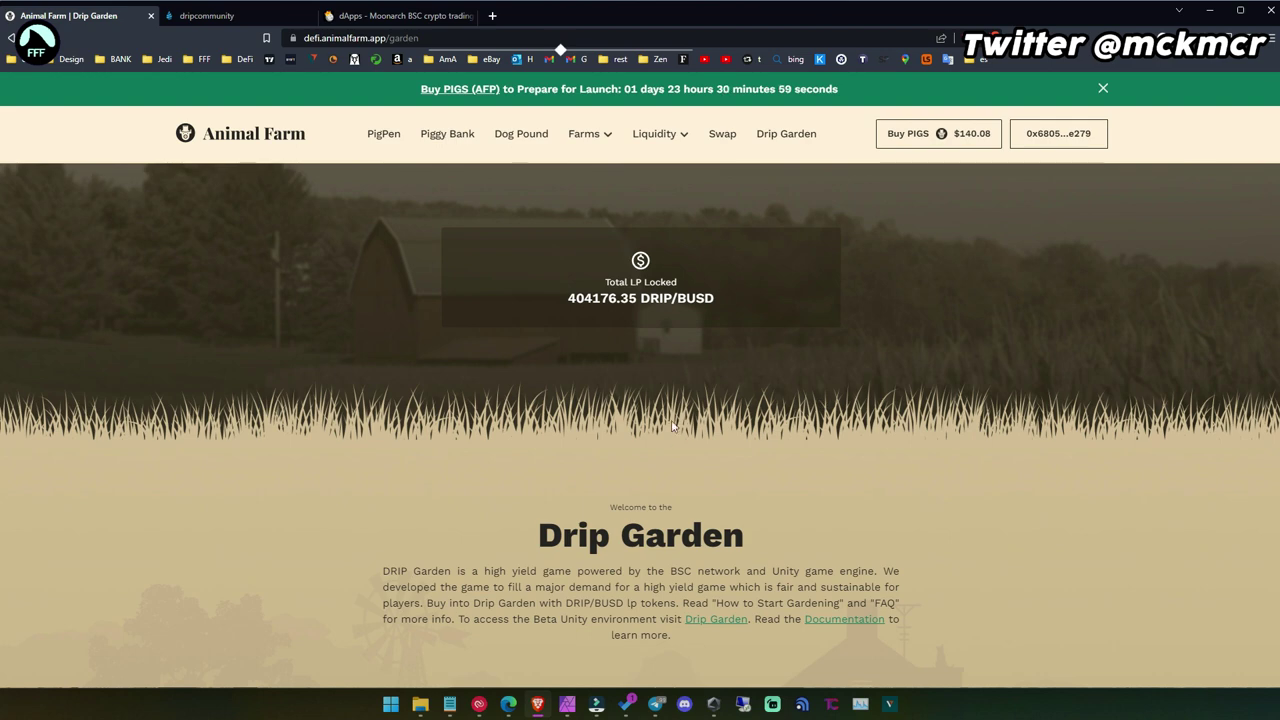
drag(567, 309, 714, 306)
click(571, 352)
Step: Return to Piggy Bank and highlight stake 0's 0d 0h 0m 0s time remaining
click(444, 134)
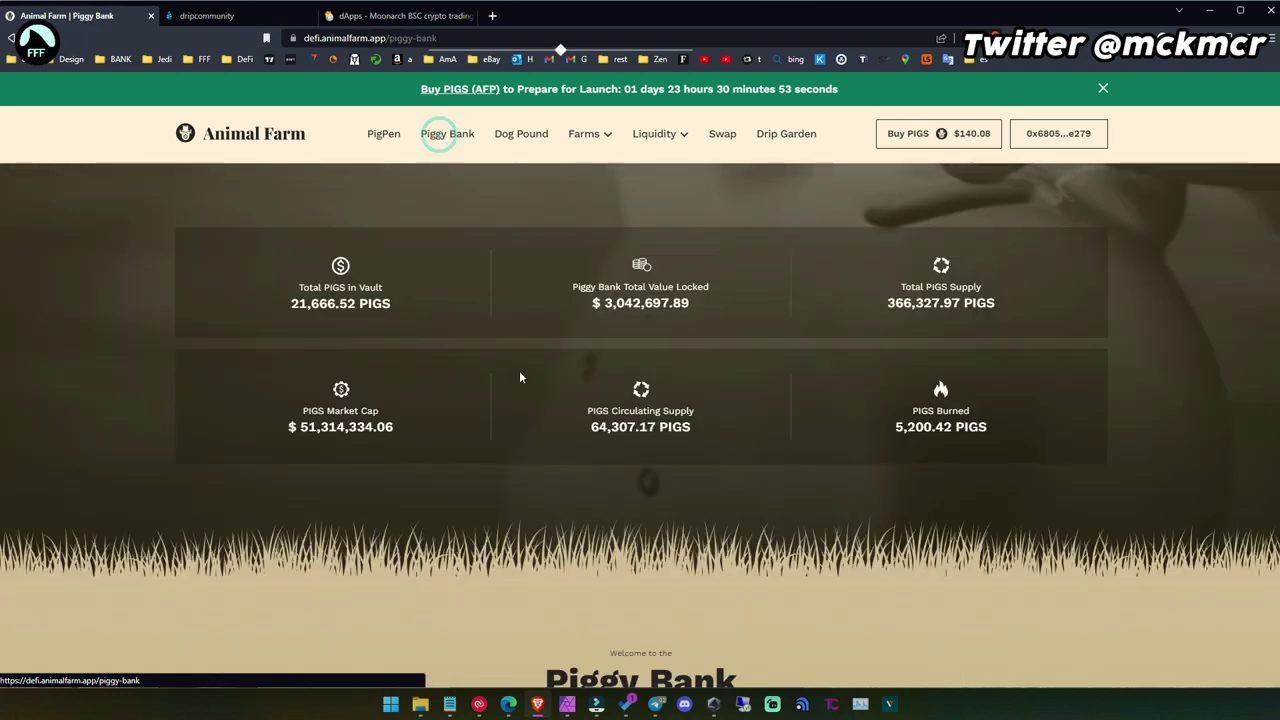
scroll(309, 509, down, 3)
scroll(300, 494, down, 4)
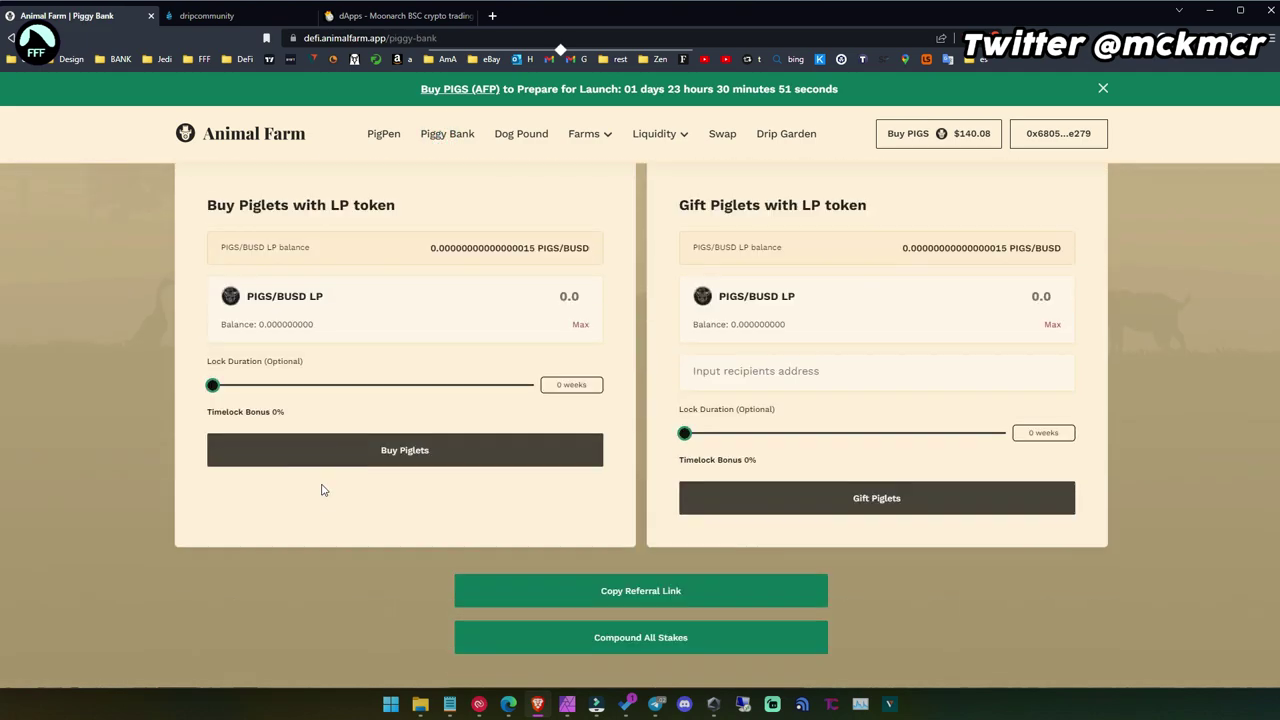
scroll(323, 489, down, 2)
scroll(320, 486, down, 2)
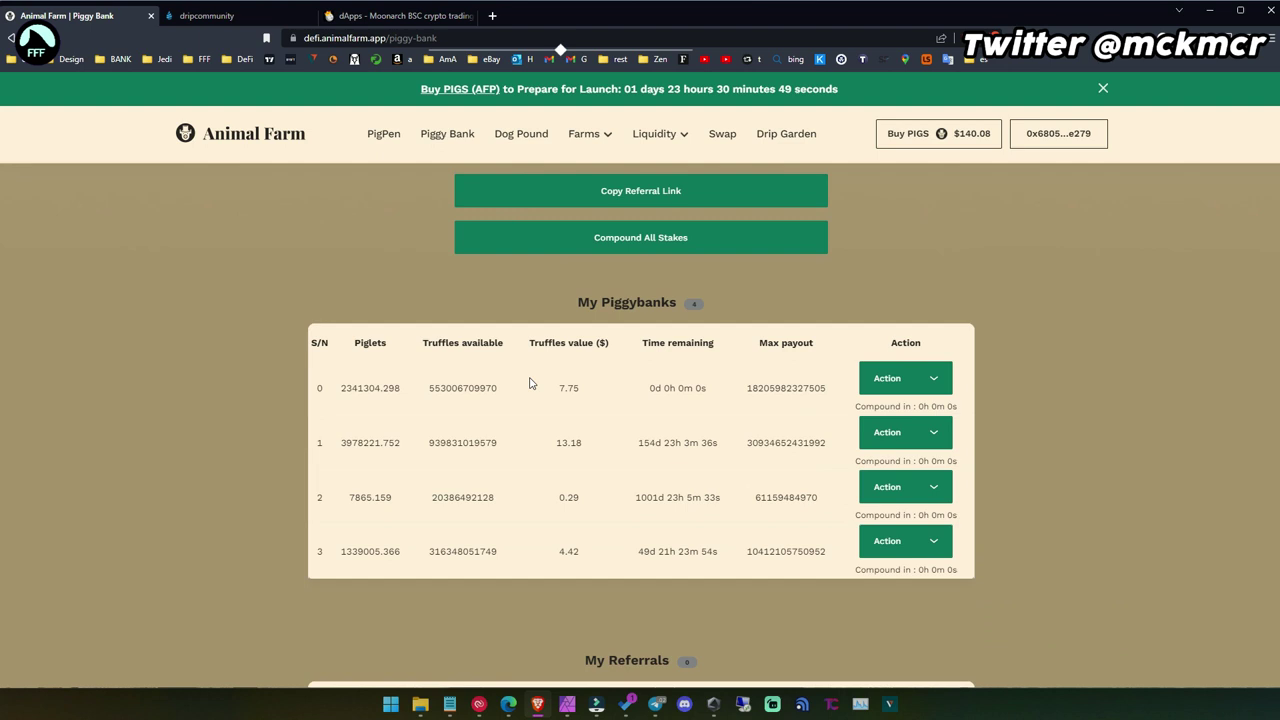
drag(649, 389, 718, 392)
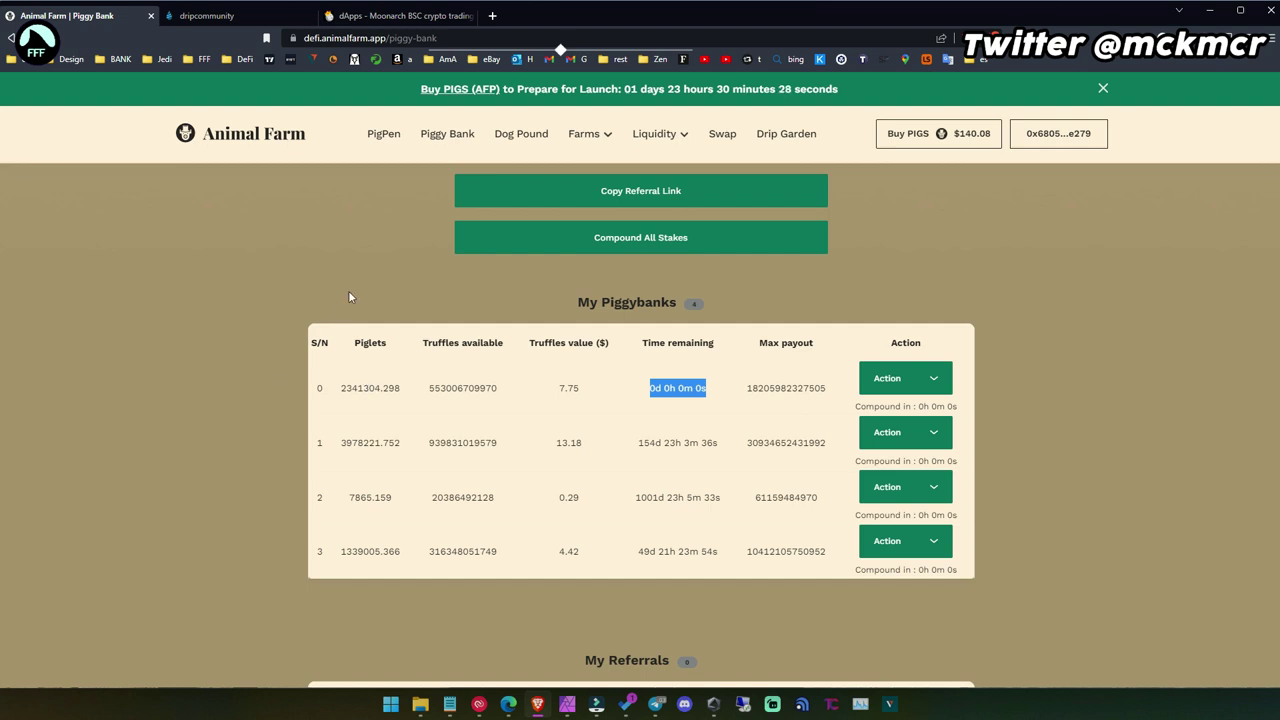
click(629, 405)
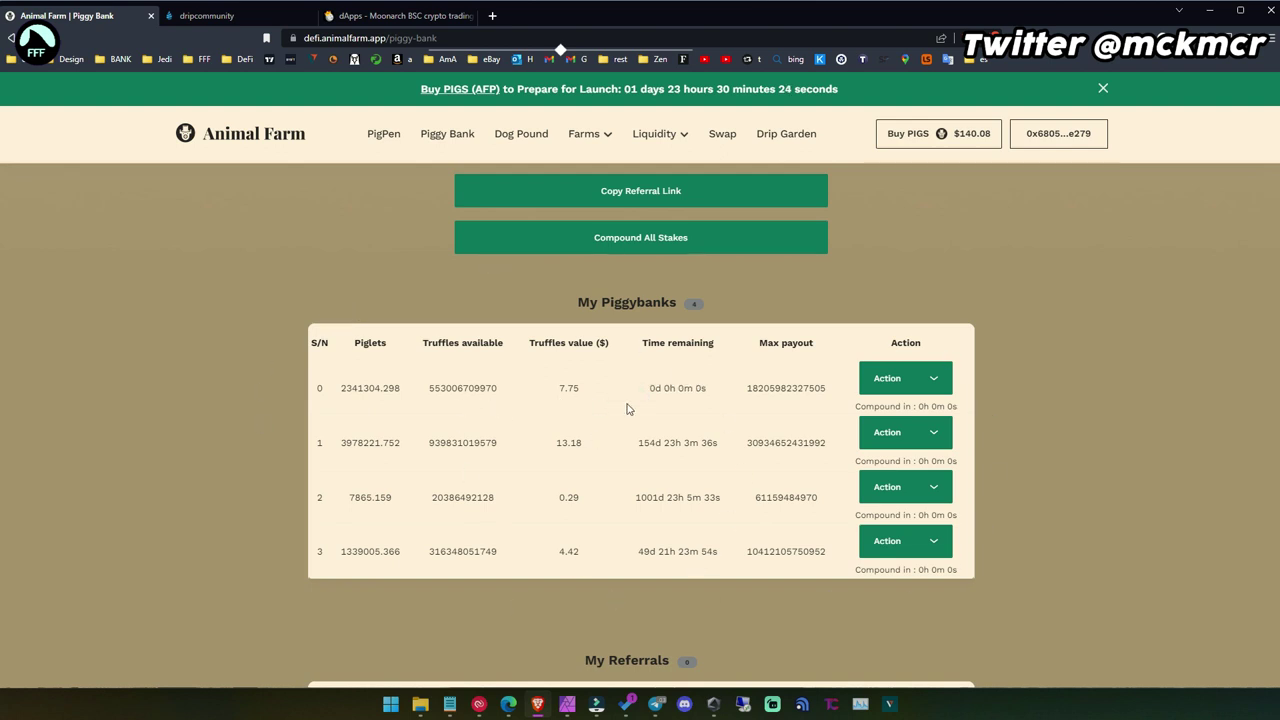
drag(632, 396, 722, 390)
click(716, 390)
Step: Scroll back to the top of the Piggy Bank page
scroll(442, 487, up, 5)
scroll(422, 495, up, 5)
scroll(500, 420, up, 3)
scroll(575, 348, down, 3)
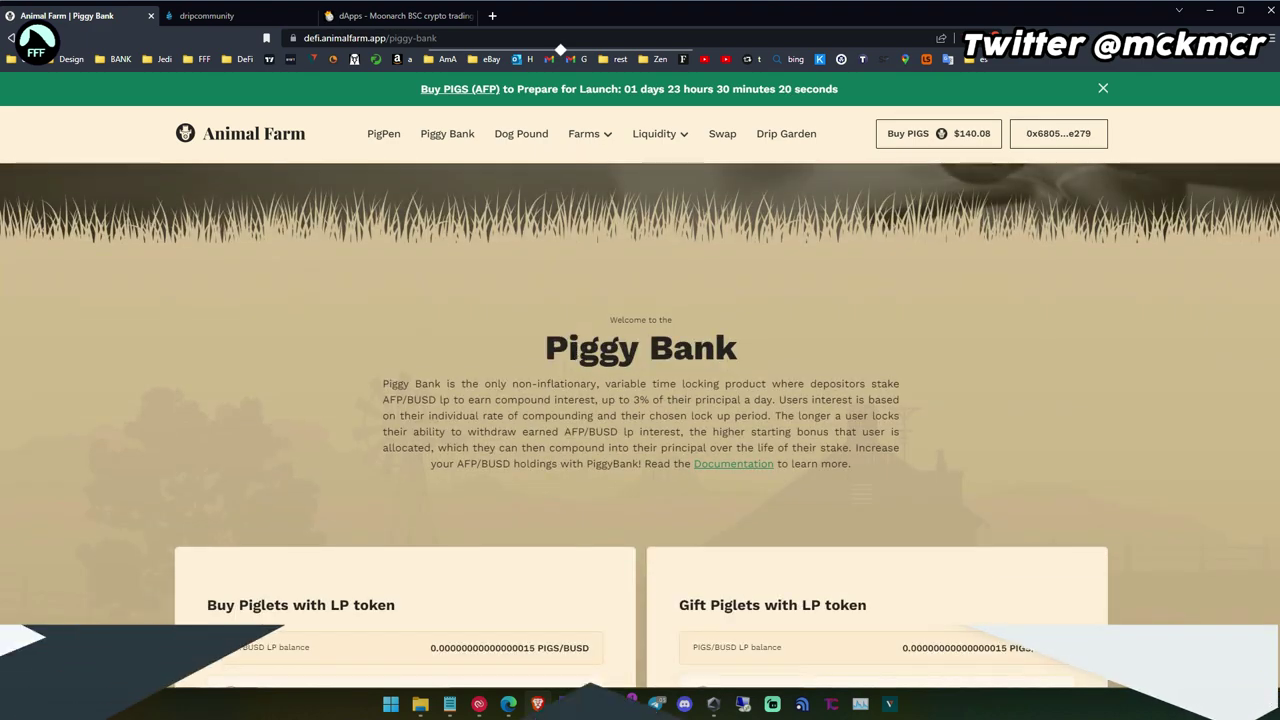
scroll(443, 431, up, 1)
scroll(440, 442, up, 2)
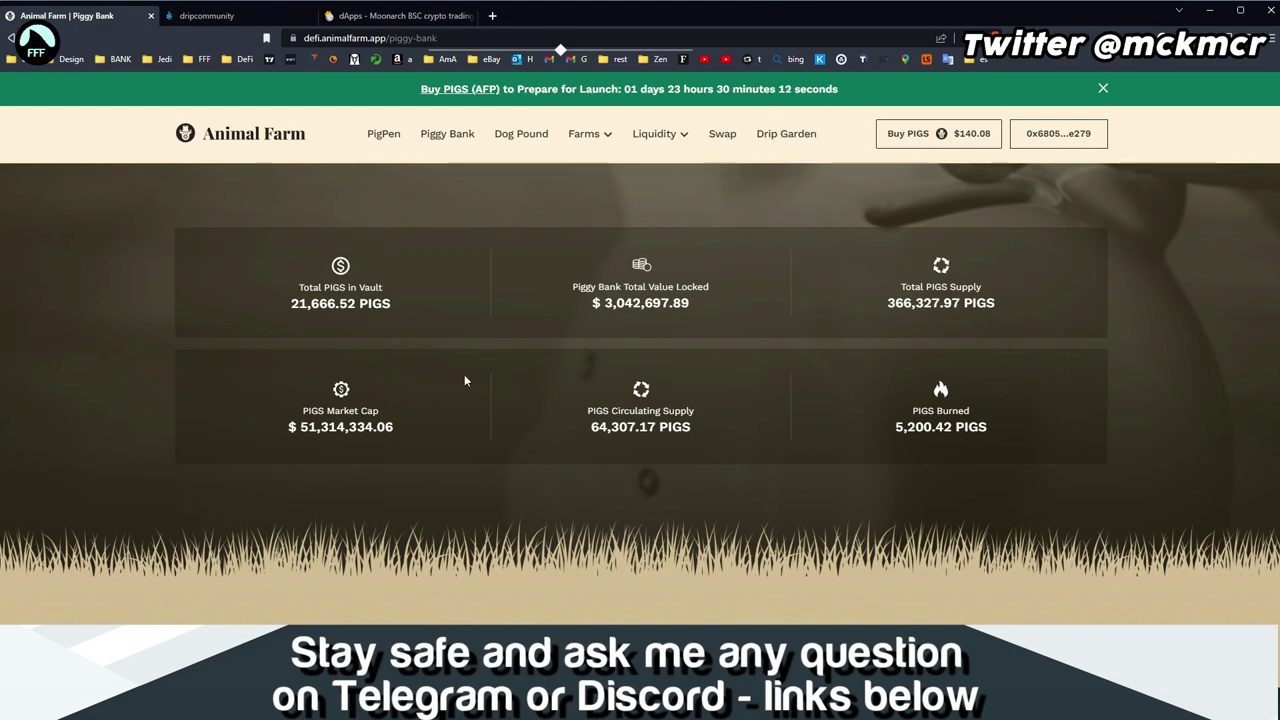
Step: Highlight the My Piggybanks heading, then the near-zero PIGS/BUSD LP balance in Buy Piglets
scroll(420, 394, down, 4)
scroll(420, 394, down, 4)
scroll(420, 397, down, 4)
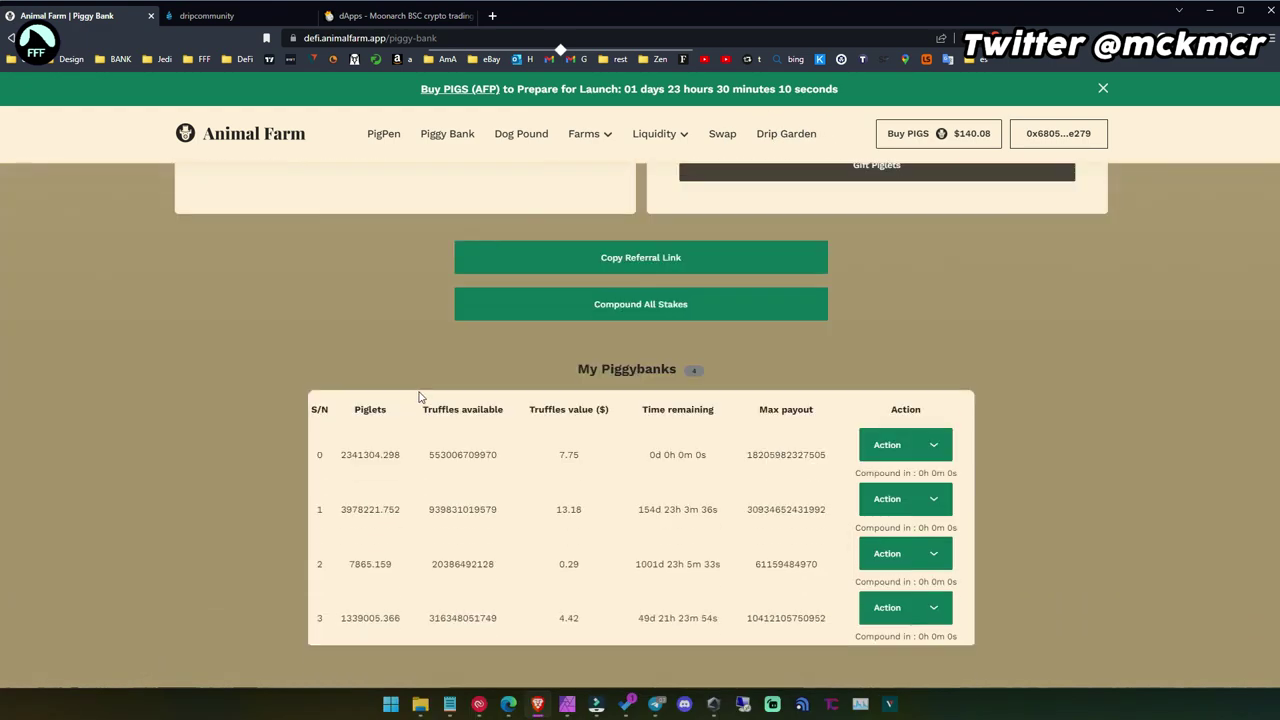
scroll(420, 397, down, 1)
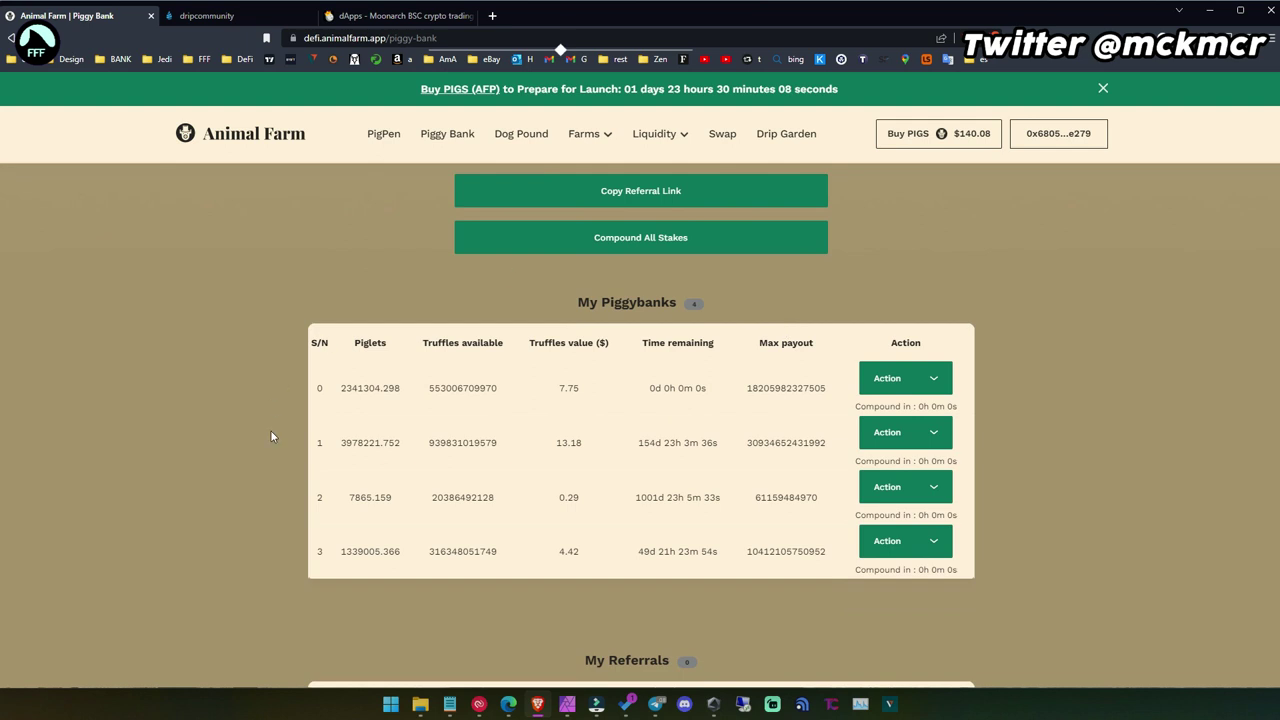
triple_click(586, 316)
scroll(314, 411, up, 5)
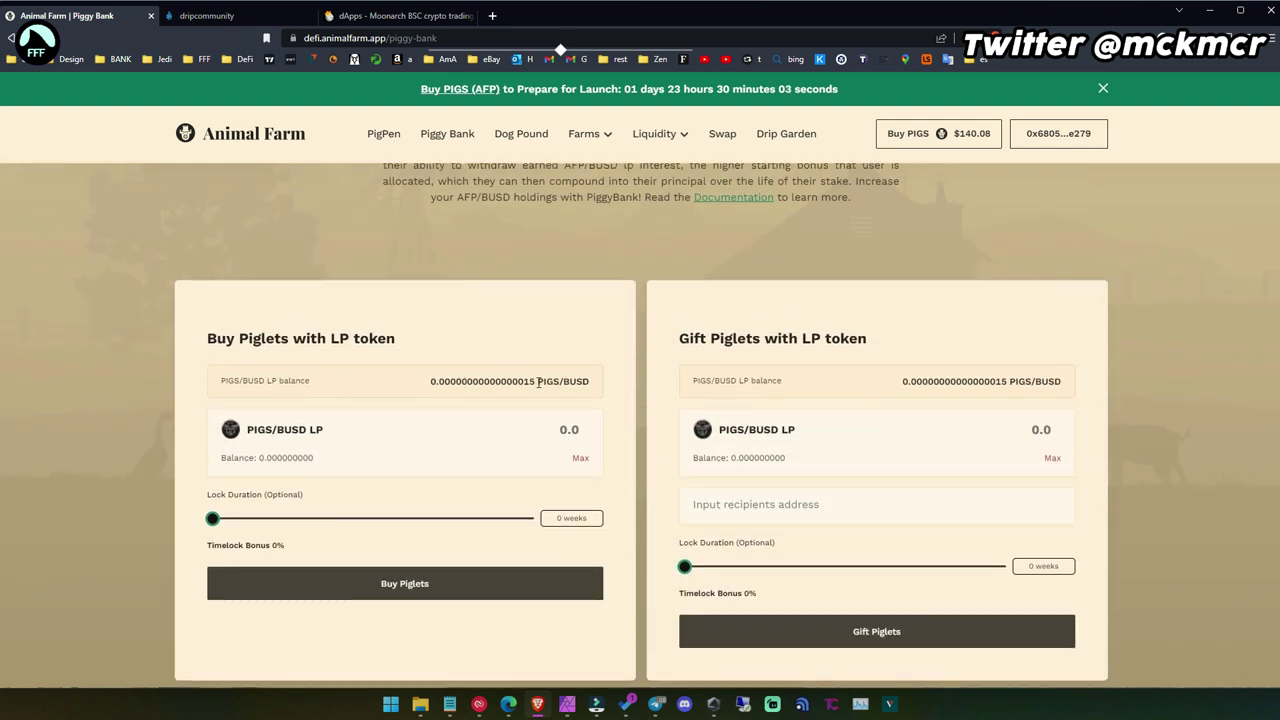
drag(538, 381, 591, 382)
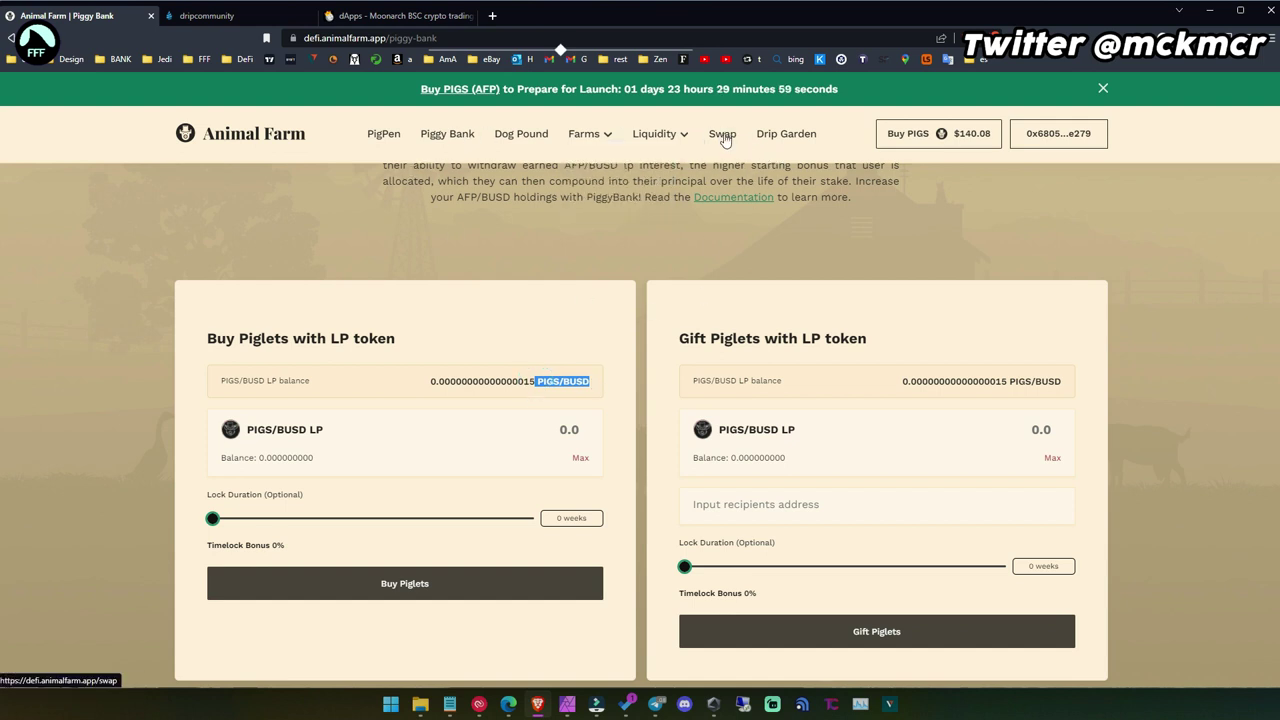
Step: Extend the optional Buy Piglets lock duration to the 156-week maximum
click(537, 382)
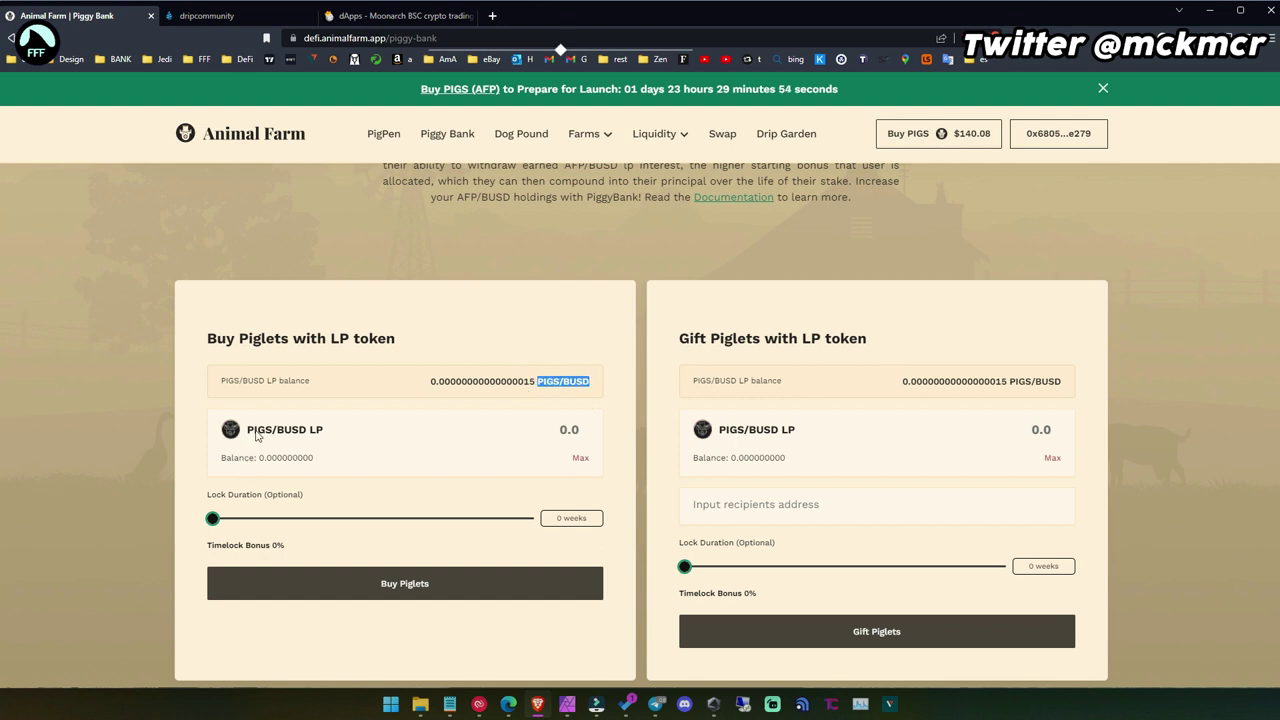
mouse_move(212, 518)
mouse_down()
mouse_move(427, 521)
mouse_move(185, 514)
mouse_up()
double_click(226, 494)
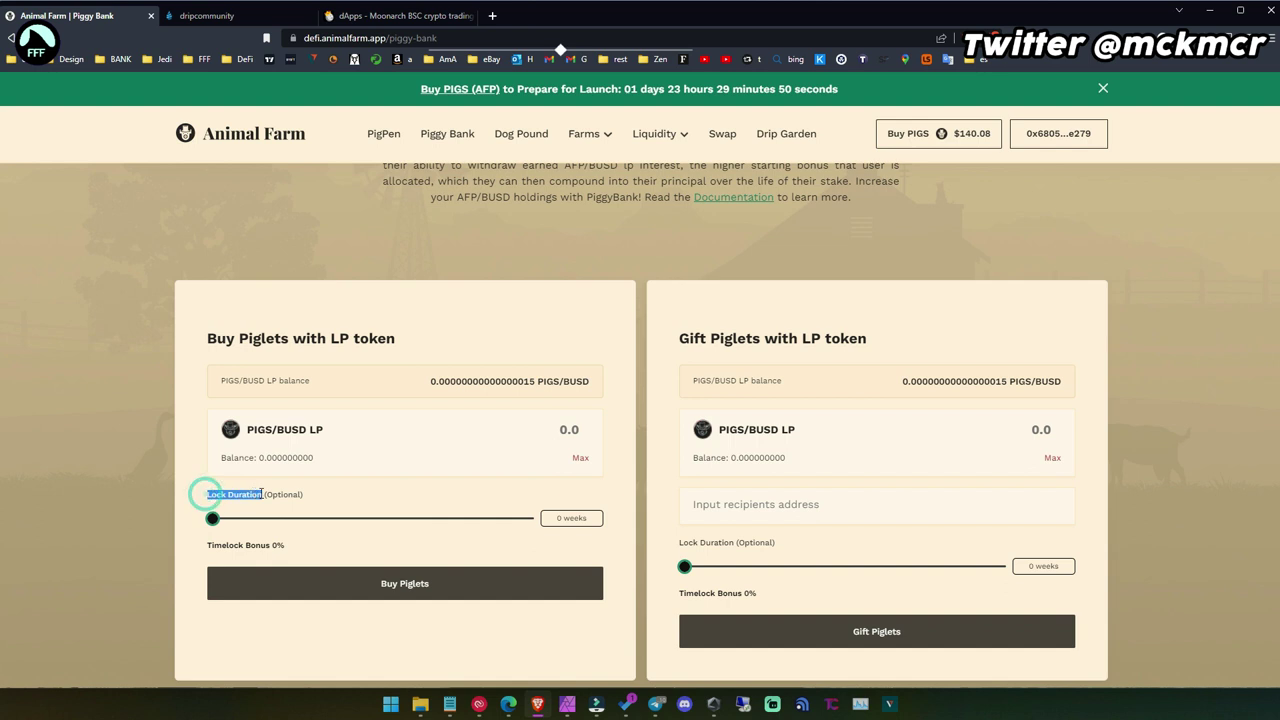
drag(266, 494, 303, 494)
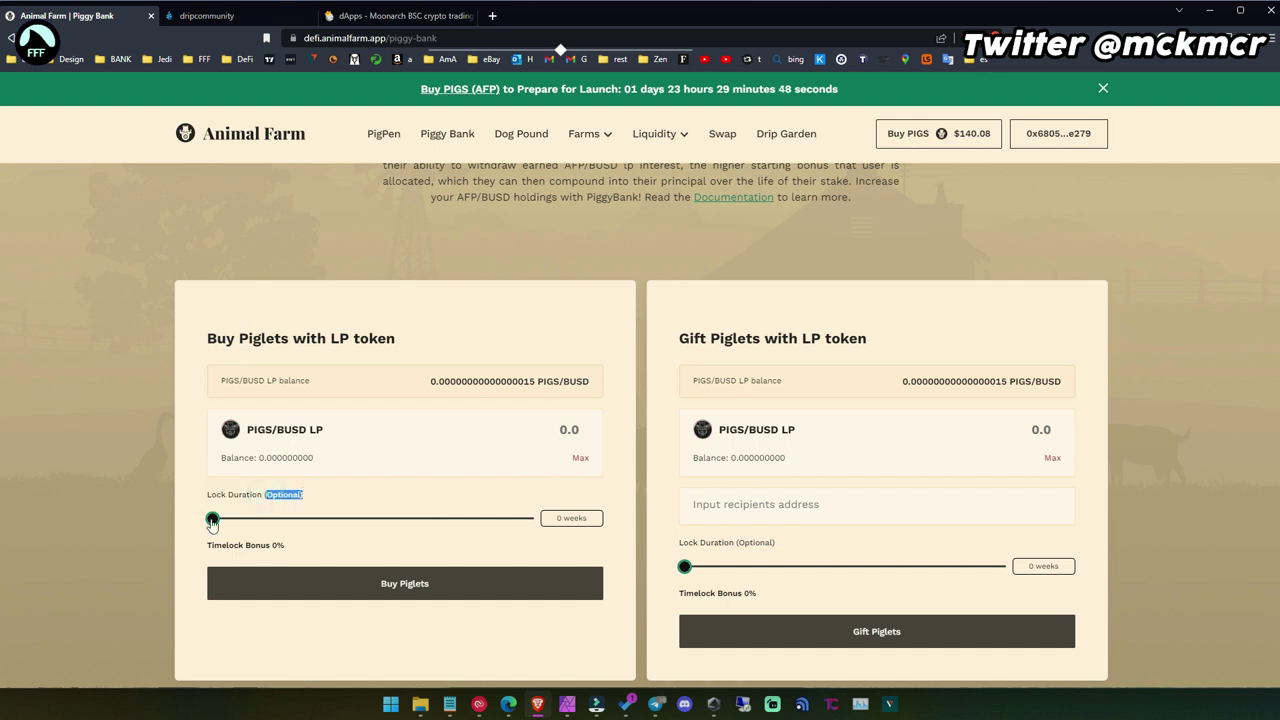
drag(212, 518, 536, 522)
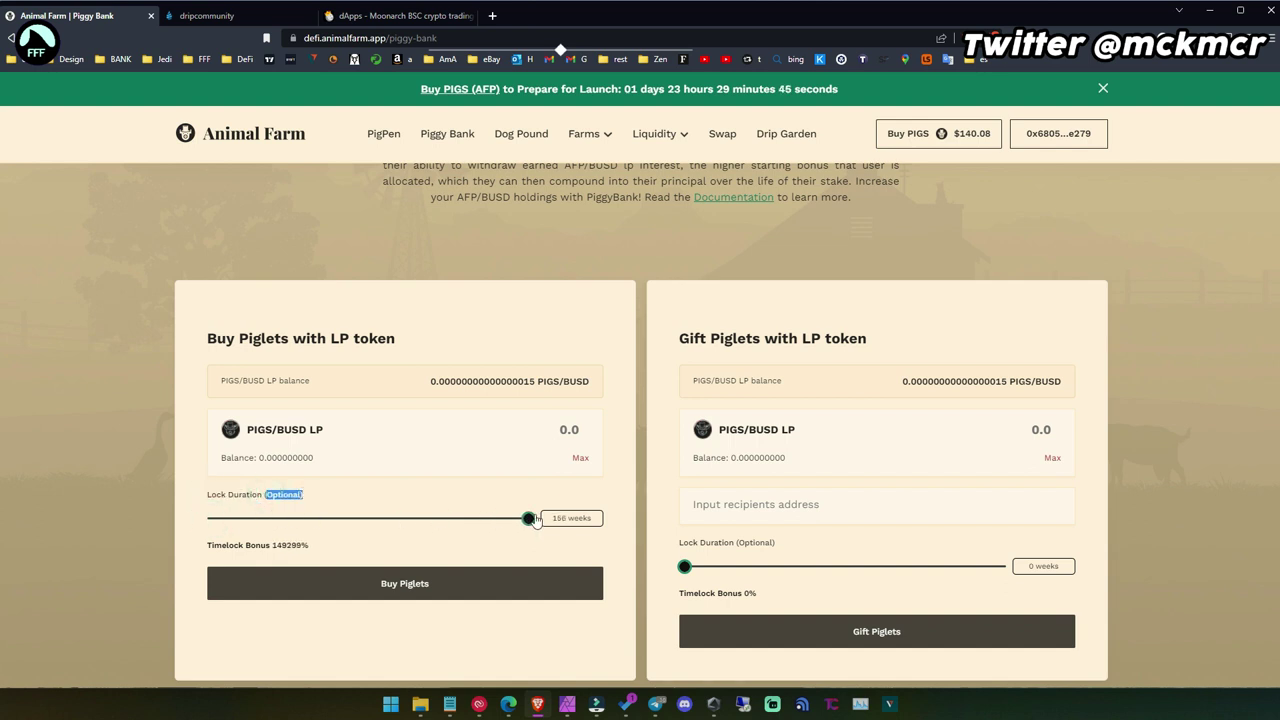
double_click(557, 518)
Step: Compare stake 2 and stake 0 rows in My Piggybanks, returning the lock slider to 0 weeks
scroll(159, 518, down, 3)
scroll(159, 518, down, 3)
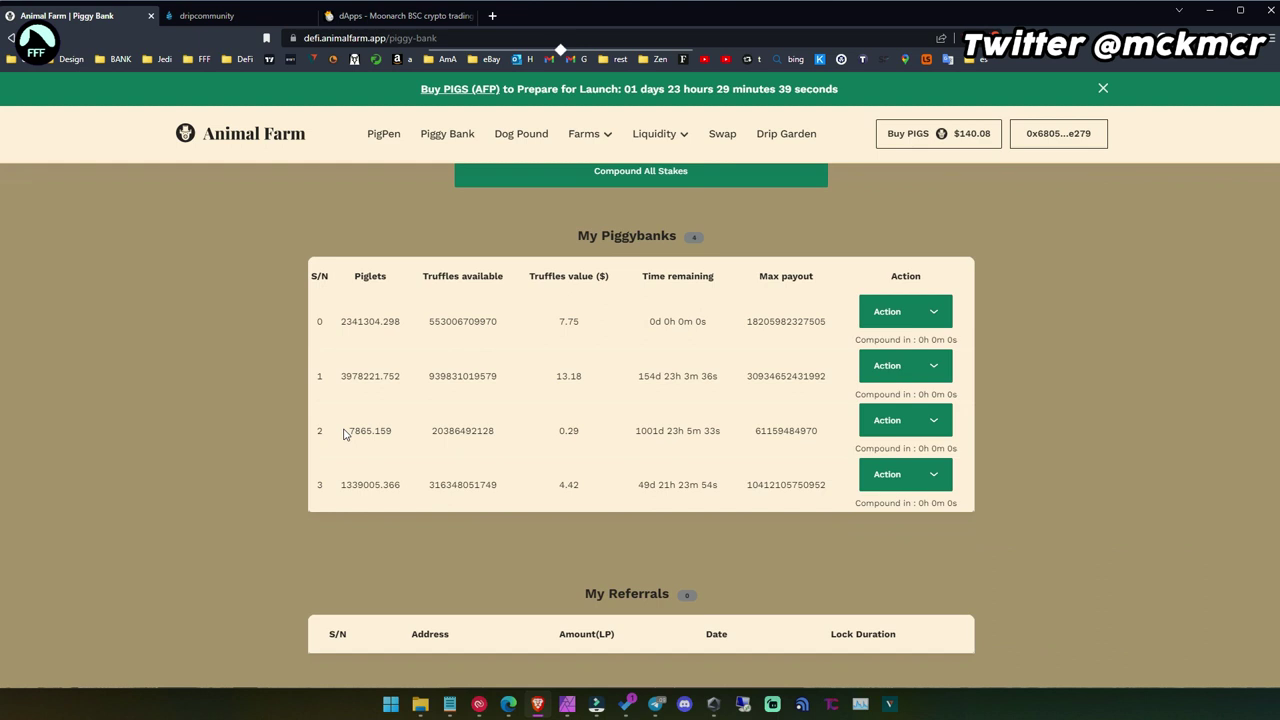
drag(343, 432, 814, 432)
click(614, 432)
drag(347, 435, 766, 440)
scroll(324, 507, up, 5)
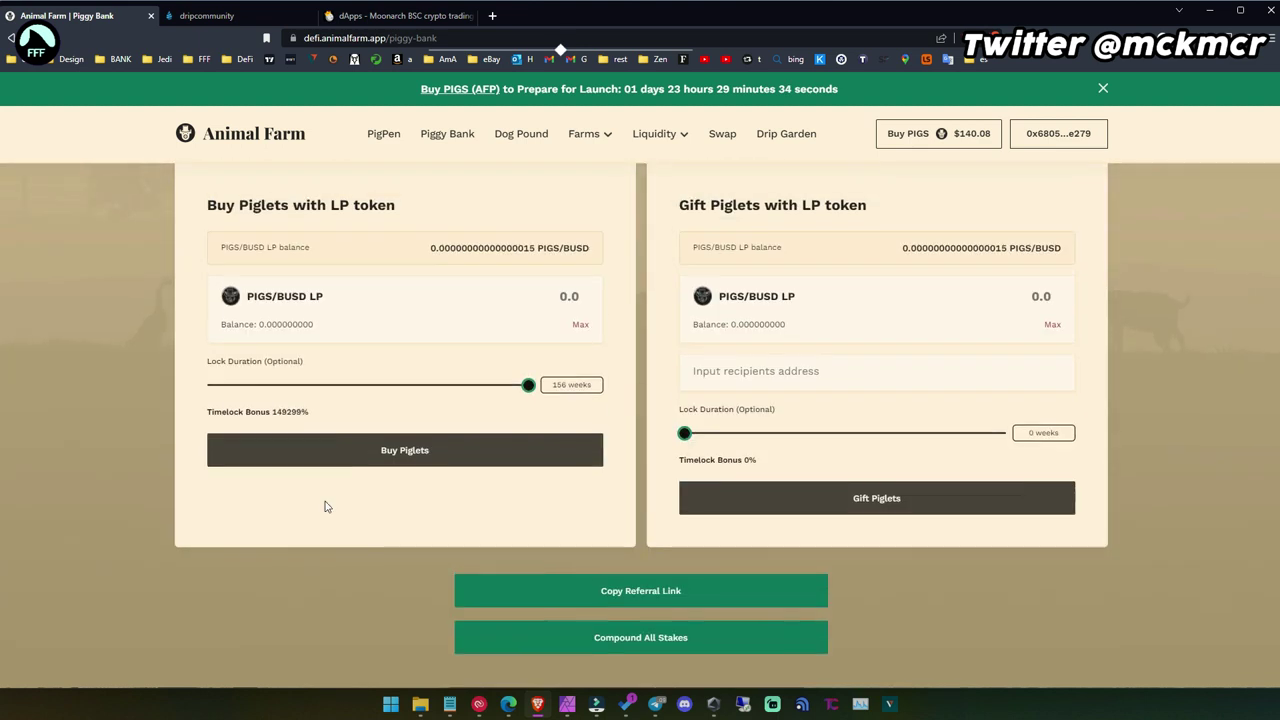
drag(530, 388, 210, 385)
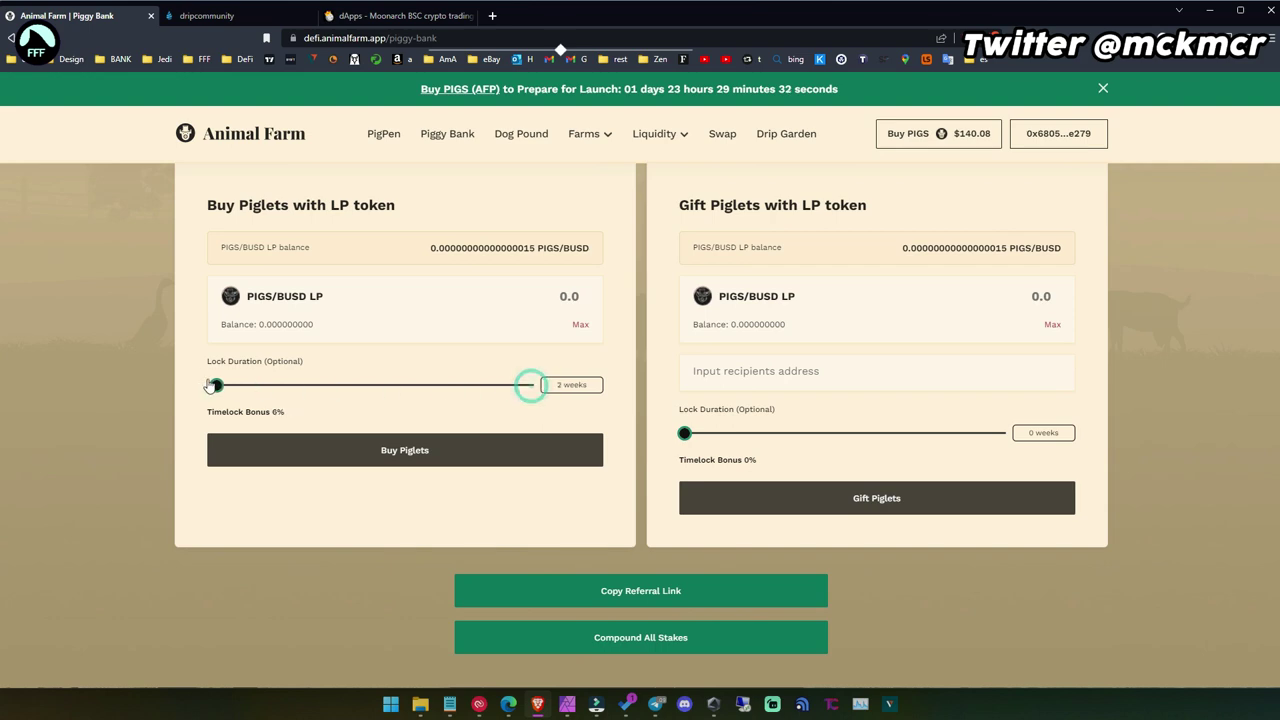
scroll(290, 574, down, 3)
drag(548, 456, 828, 455)
click(336, 488)
Step: Set the Buy Piglets lock duration to 12 weeks for a 47% Timelock Bonus
scroll(332, 510, up, 3)
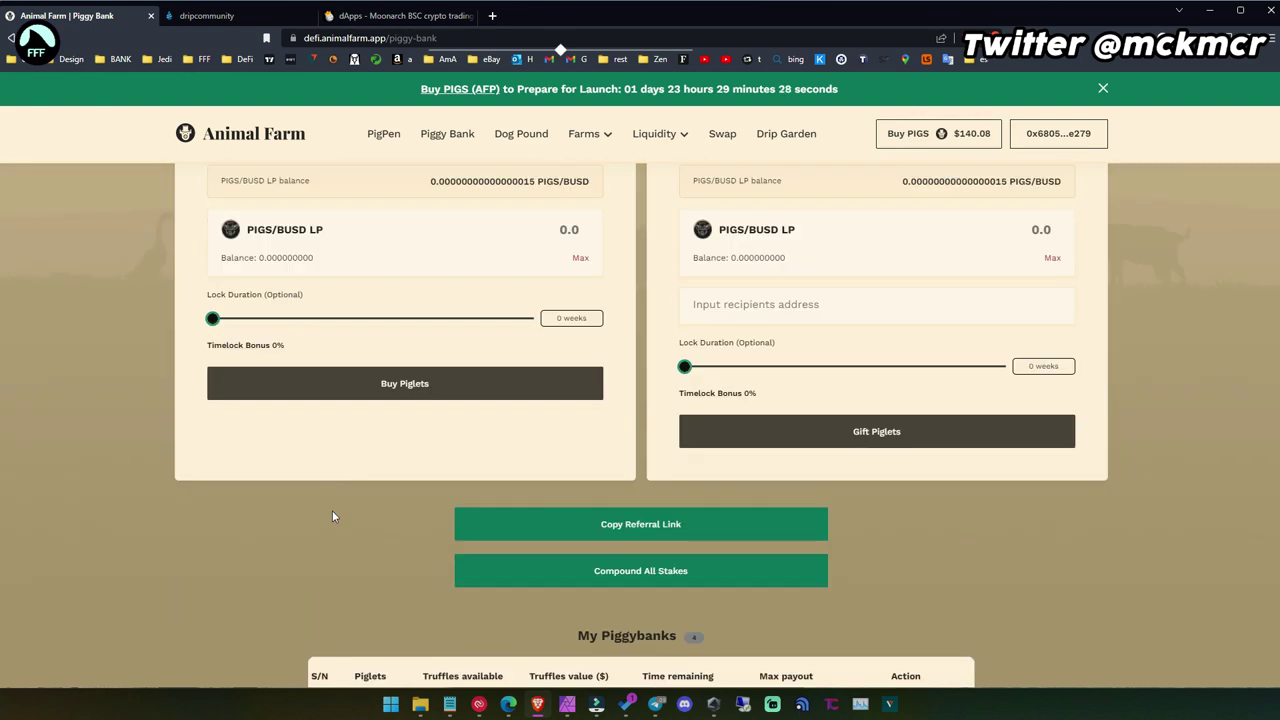
scroll(332, 510, down, 2)
scroll(300, 450, up, 2)
drag(212, 320, 232, 320)
click(237, 320)
scroll(18, 423, up, 3)
scroll(18, 423, up, 2)
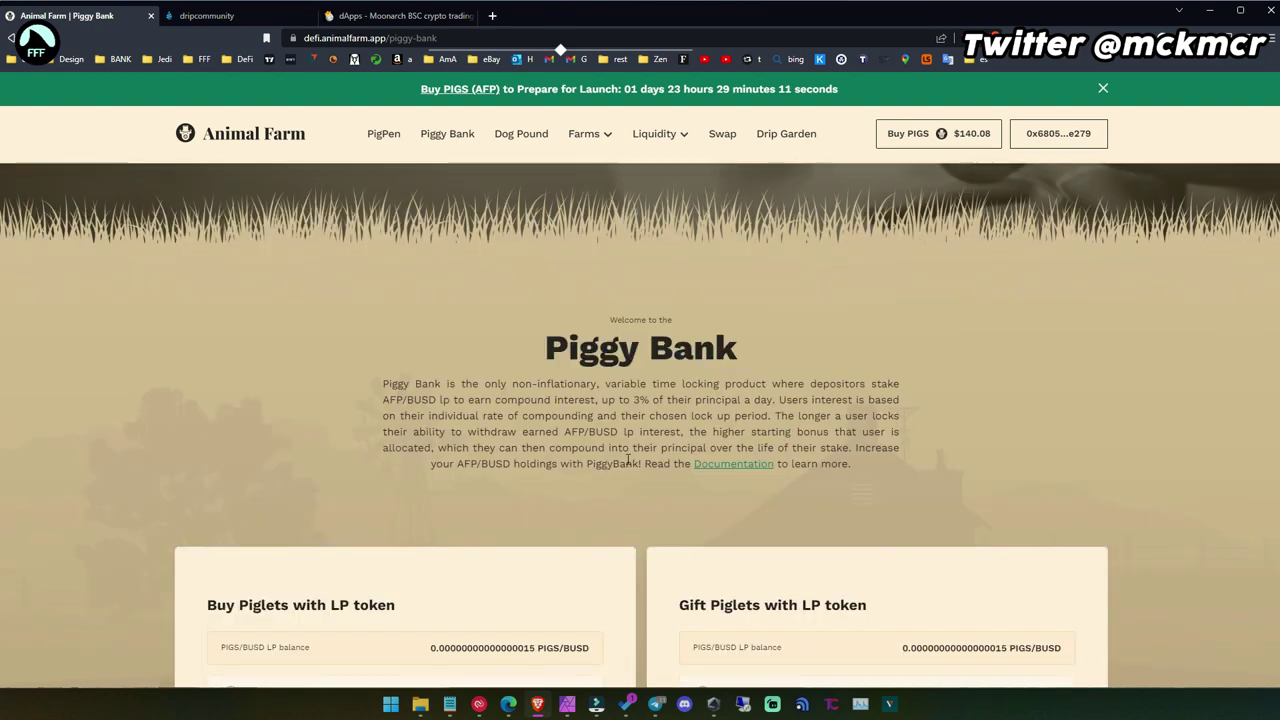
drag(632, 398, 822, 400)
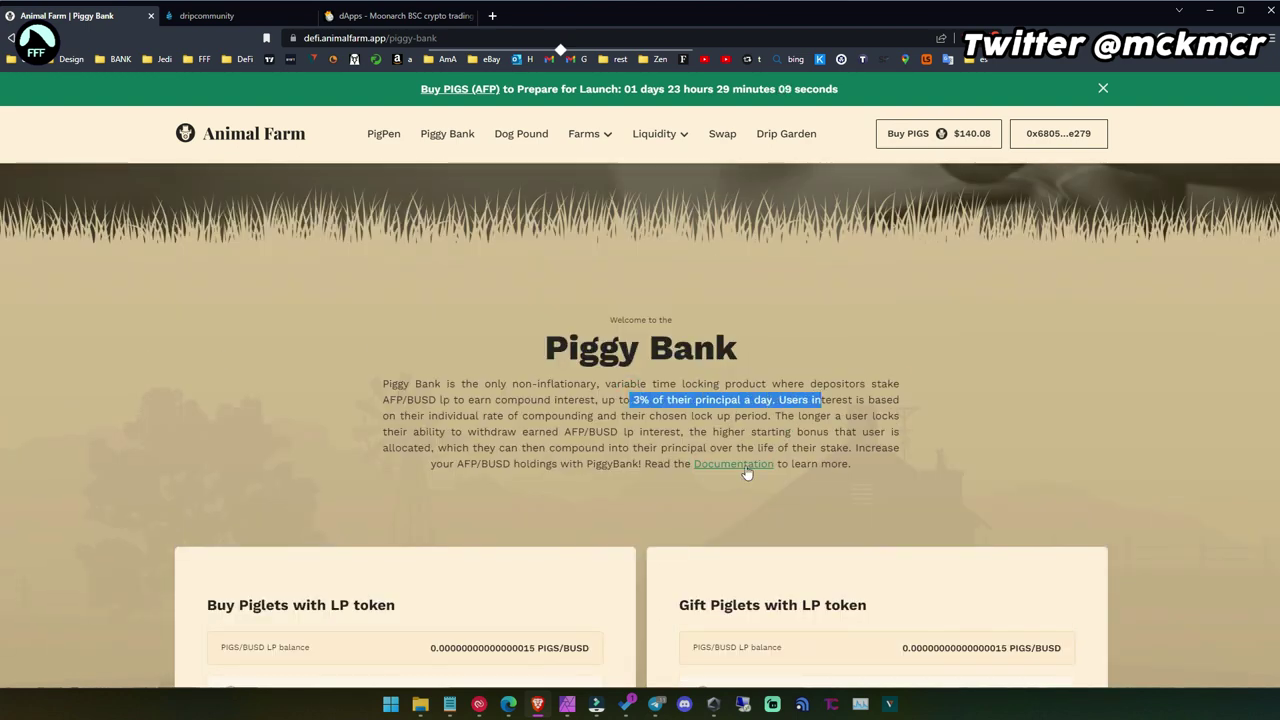
drag(535, 431, 693, 431)
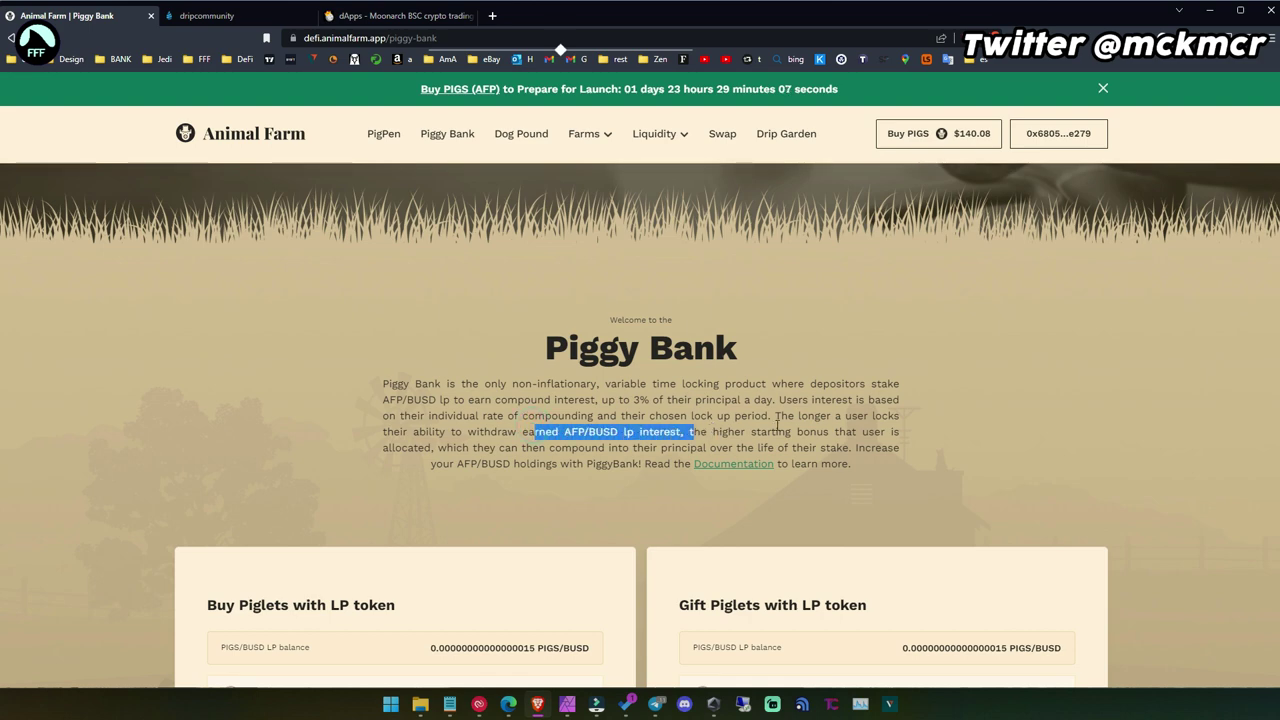
scroll(152, 433, down, 3)
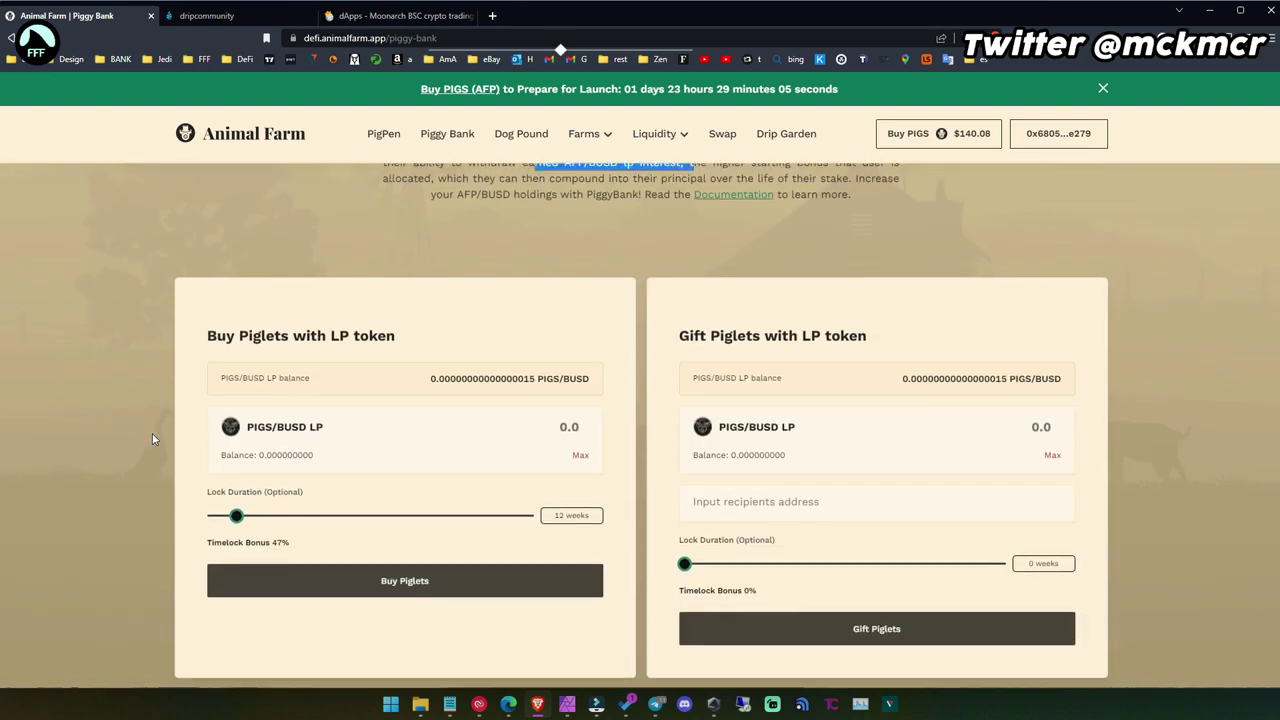
scroll(152, 433, down, 1)
double_click(280, 411)
scroll(123, 460, down, 2)
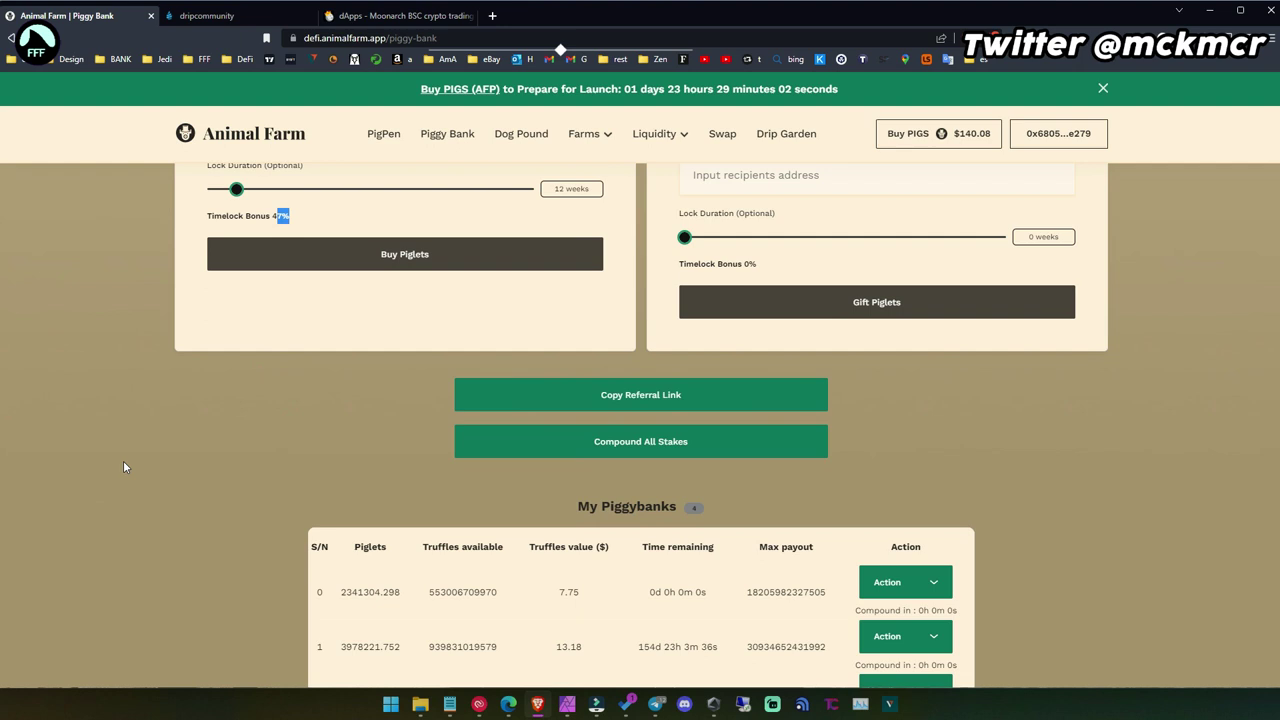
scroll(123, 460, down, 3)
drag(340, 378, 866, 383)
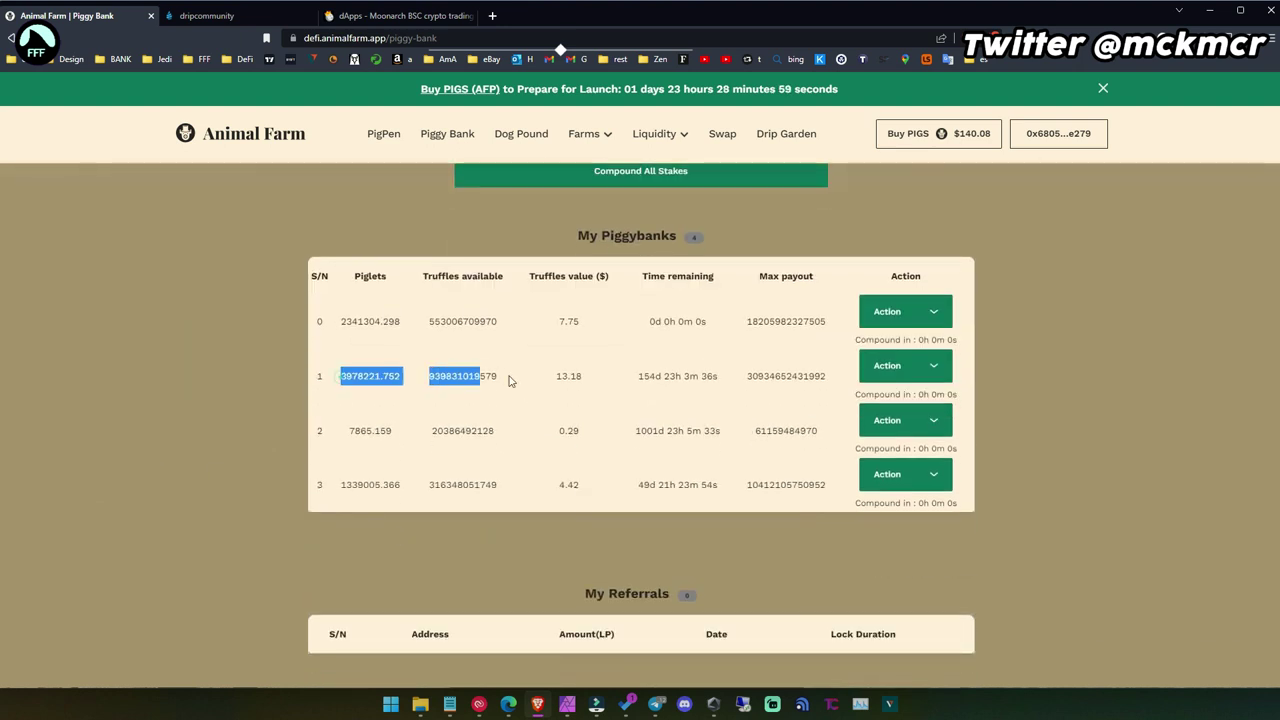
click(845, 383)
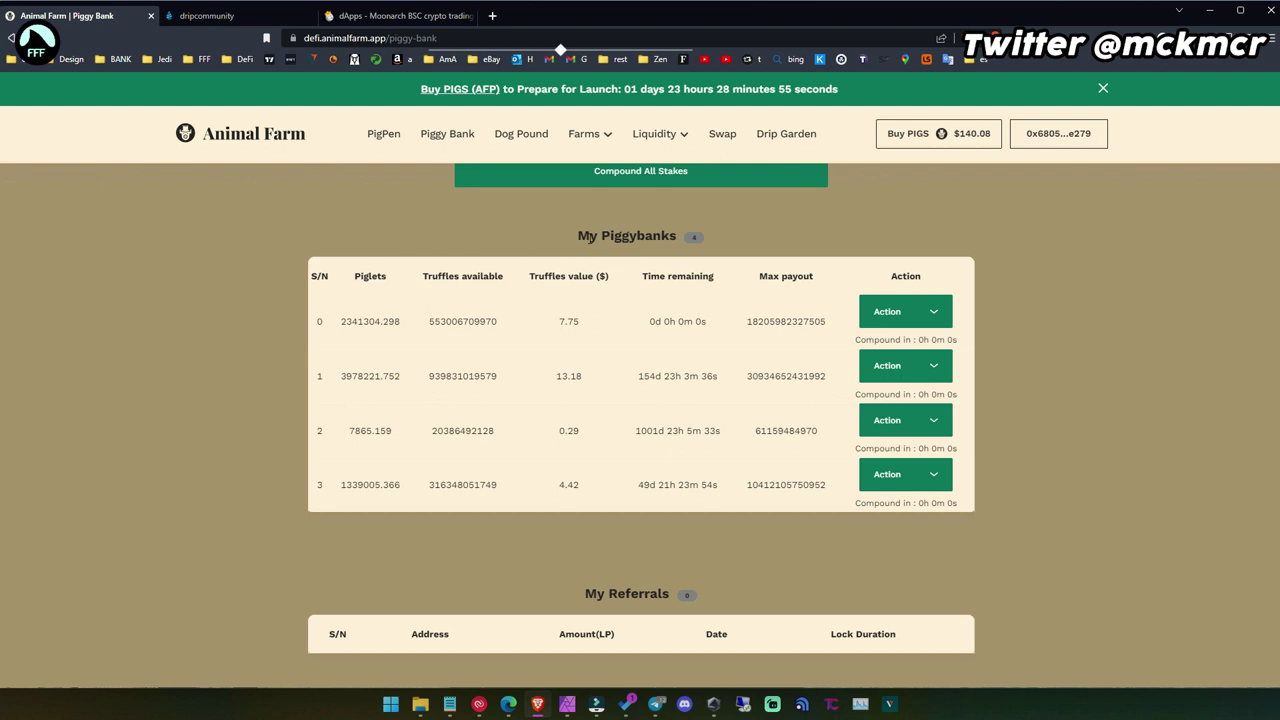
Step: Inspect the action menus for piggybanks 1 and 0, noting the 7.75 truffles value
click(933, 370)
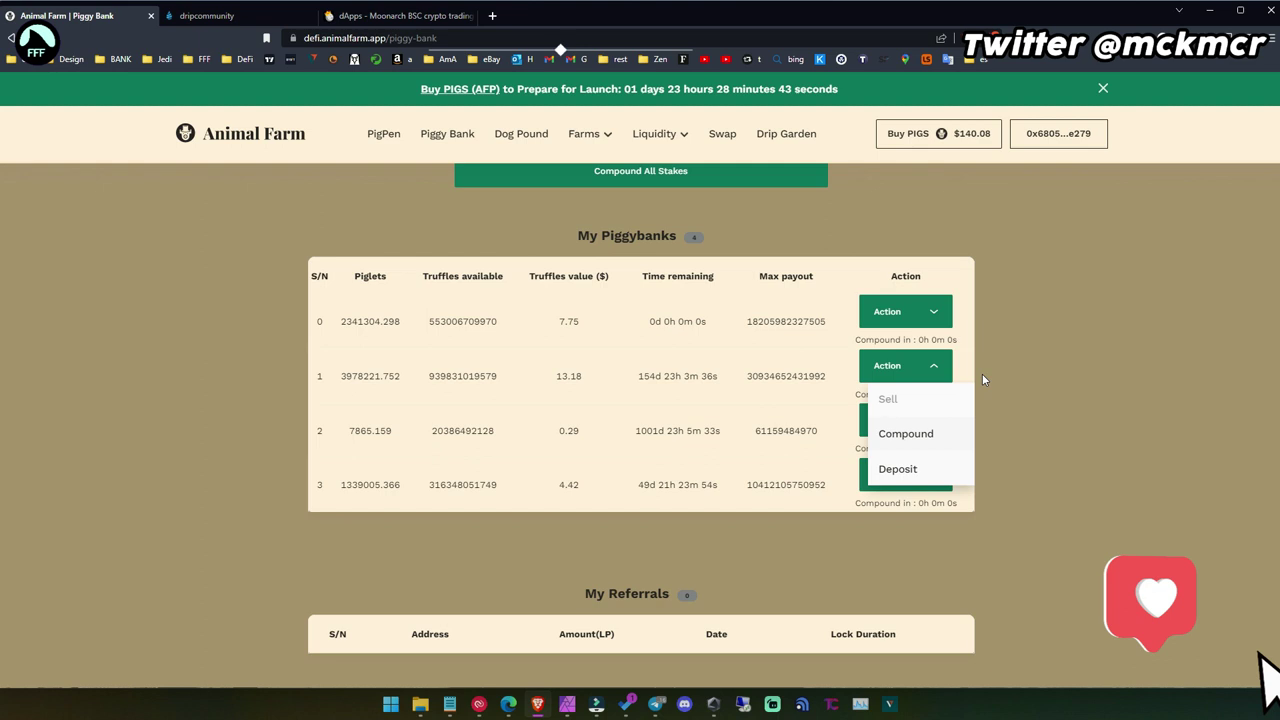
click(965, 380)
click(930, 311)
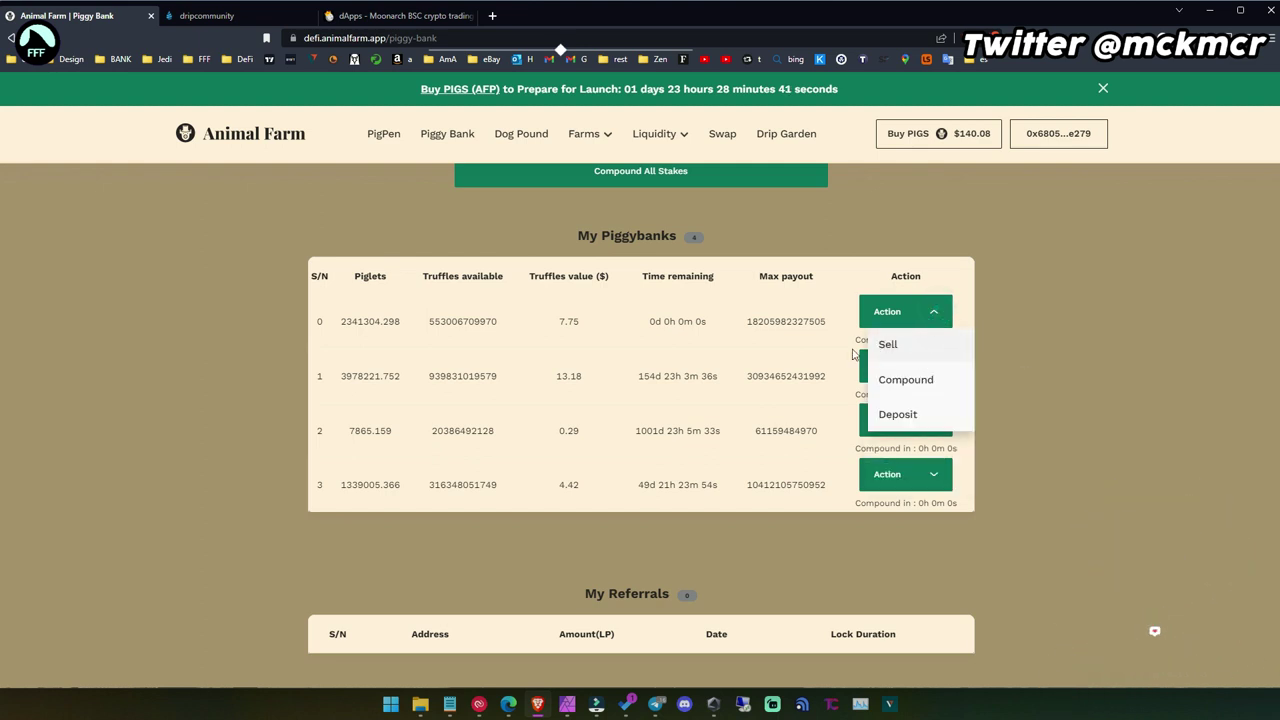
double_click(566, 321)
click(1030, 358)
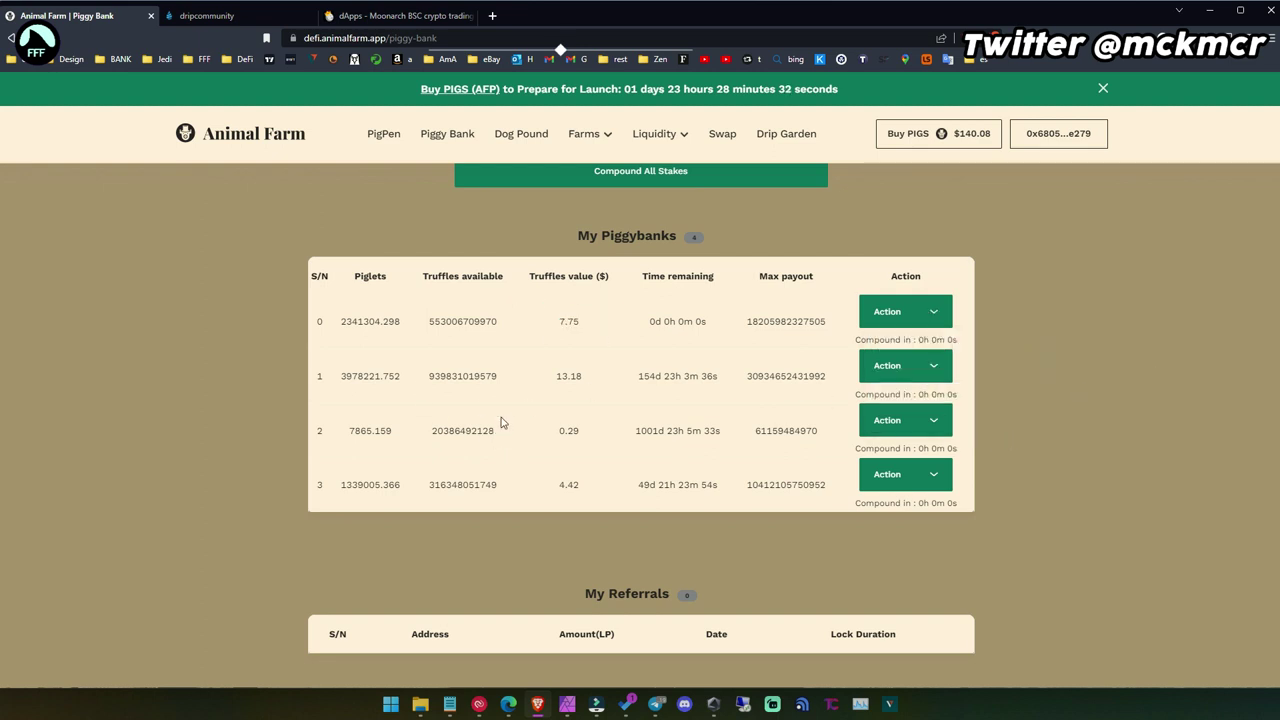
Step: Open Animal Farm's Swap page showing 1,032.476 BUSD, then a new tab of saved DeFi links
scroll(530, 440, up, 2)
scroll(602, 510, down, 2)
scroll(605, 490, up, 3)
scroll(603, 486, up, 4)
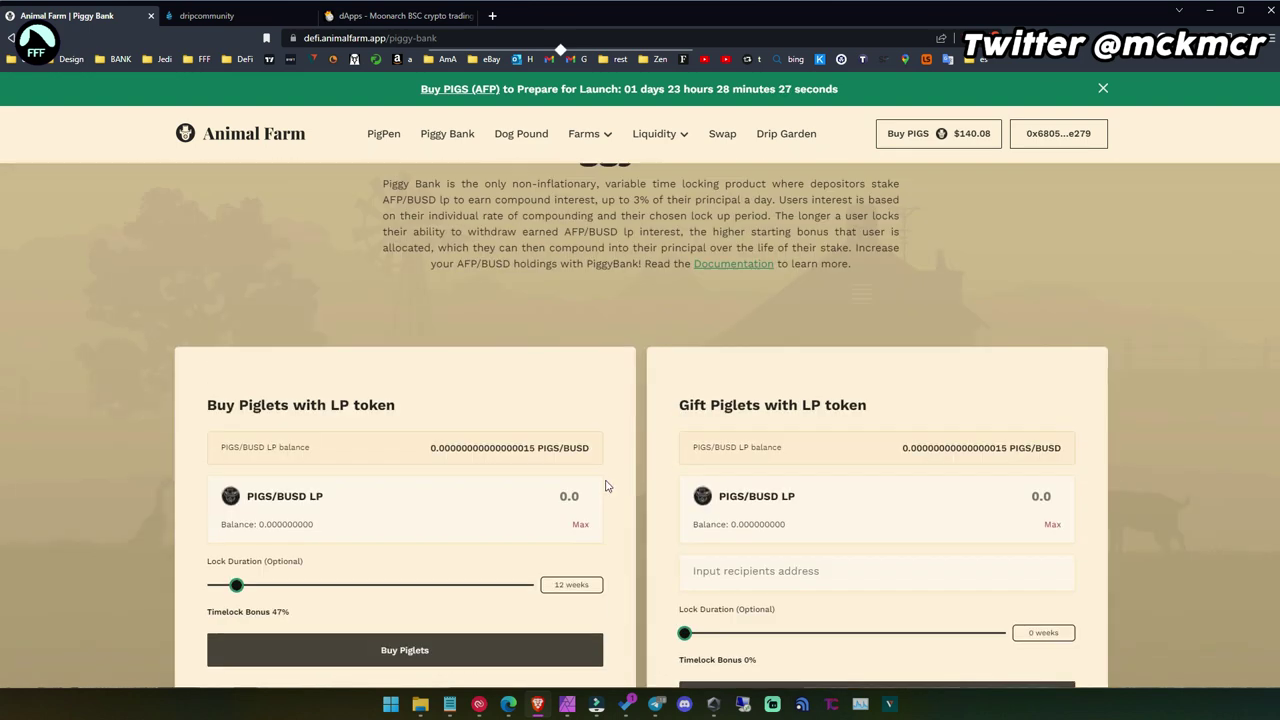
scroll(603, 475, up, 2)
scroll(395, 520, down, 3)
scroll(645, 407, up, 2)
scroll(700, 380, up, 3)
scroll(600, 370, up, 1)
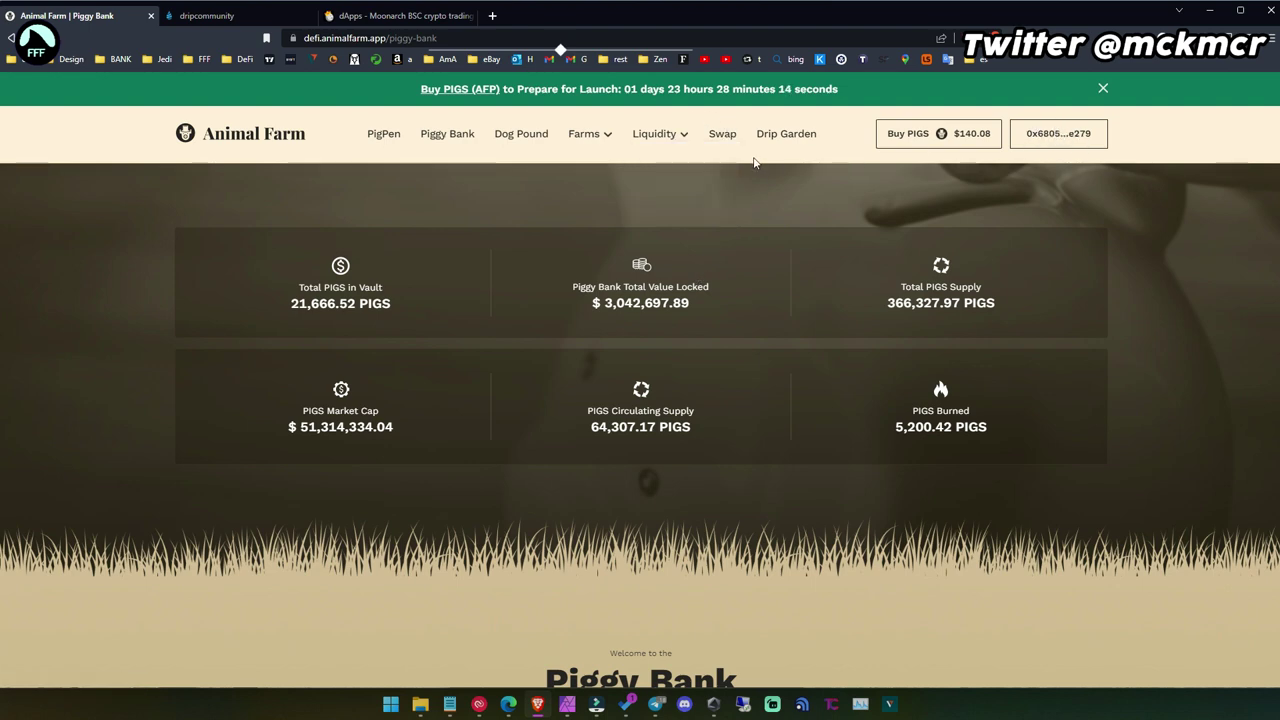
click(722, 135)
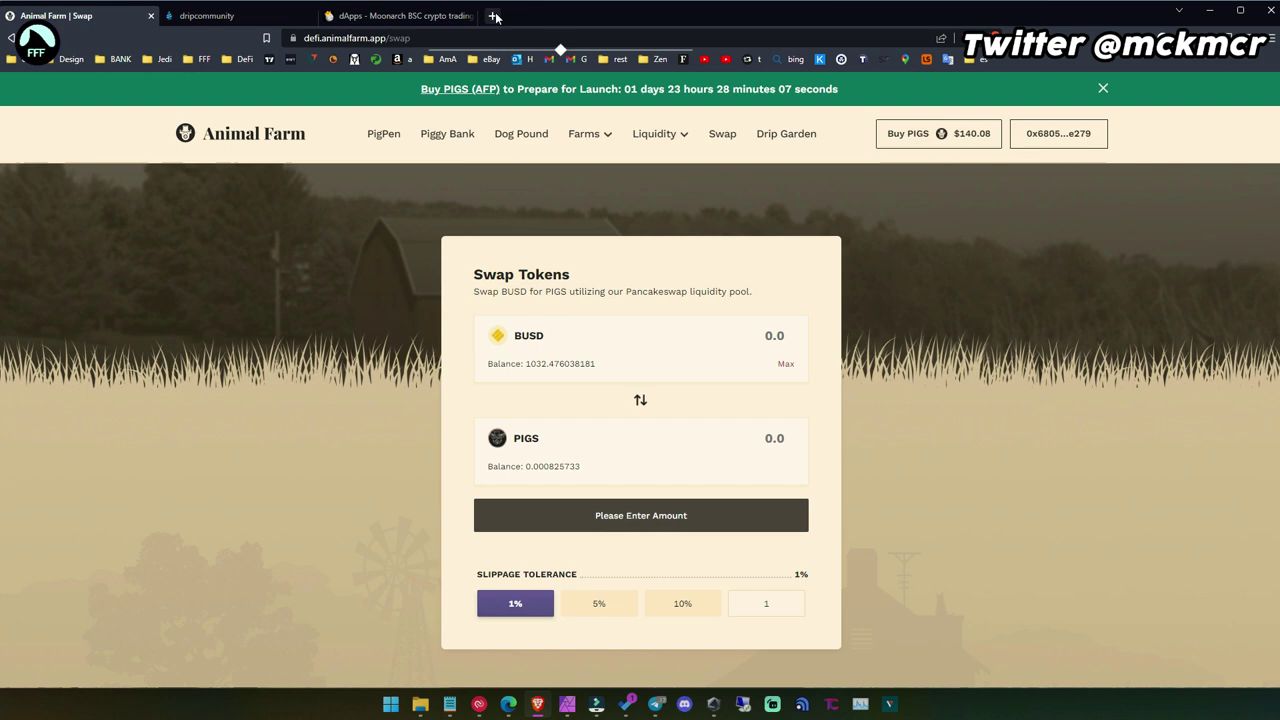
click(494, 16)
click(245, 59)
Step: Set PancakeSwap to swap BNB into BUSD, showing 2.28331 BNB and 1,032.47 BUSD balances
click(290, 150)
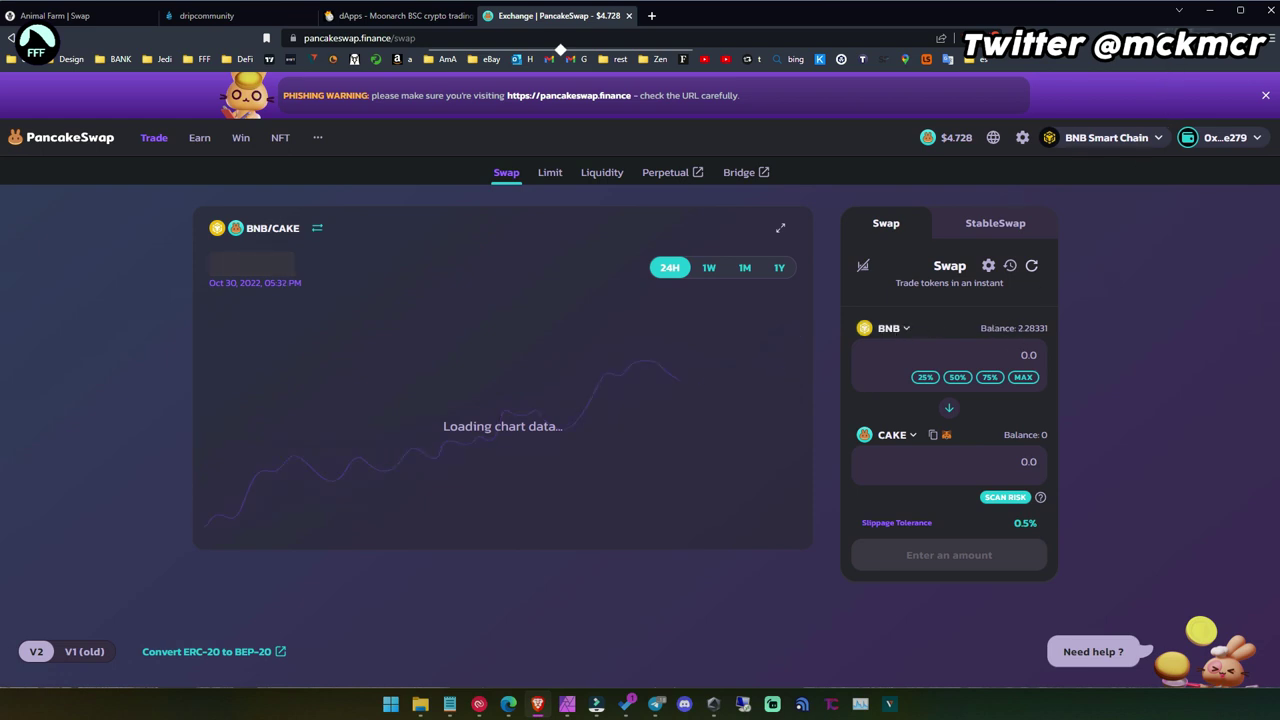
key(alt+shift+m)
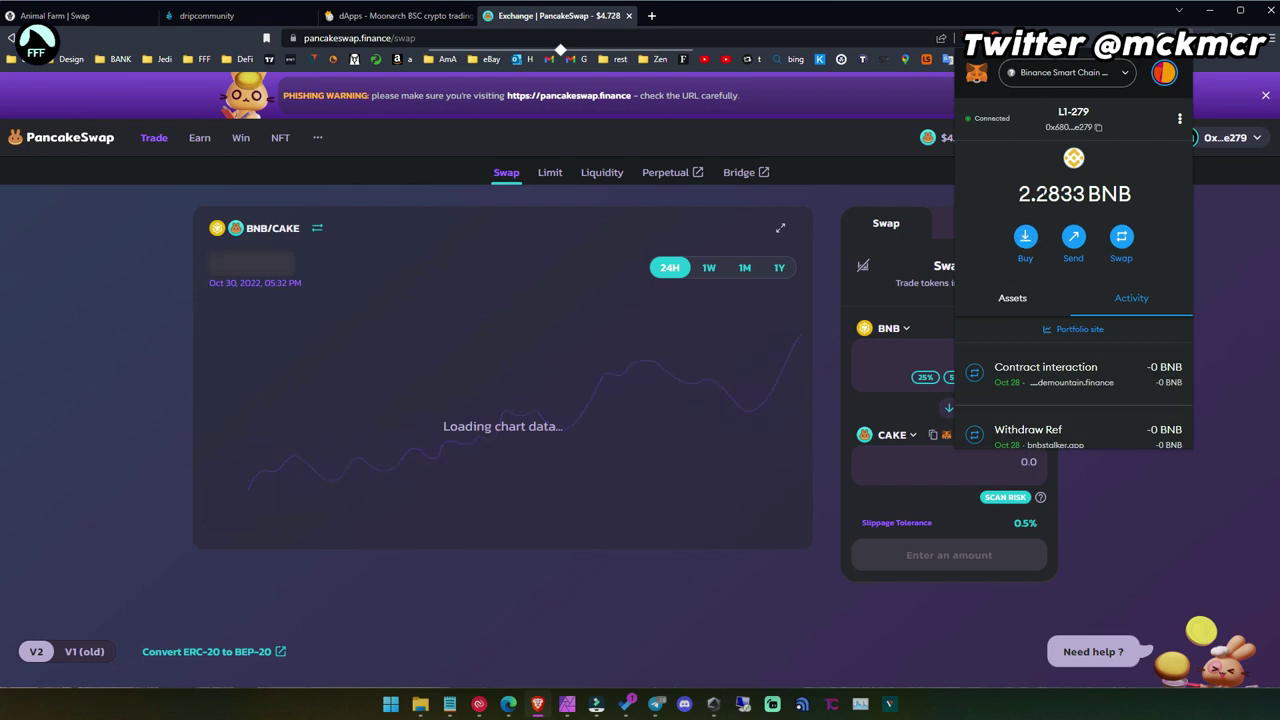
click(900, 438)
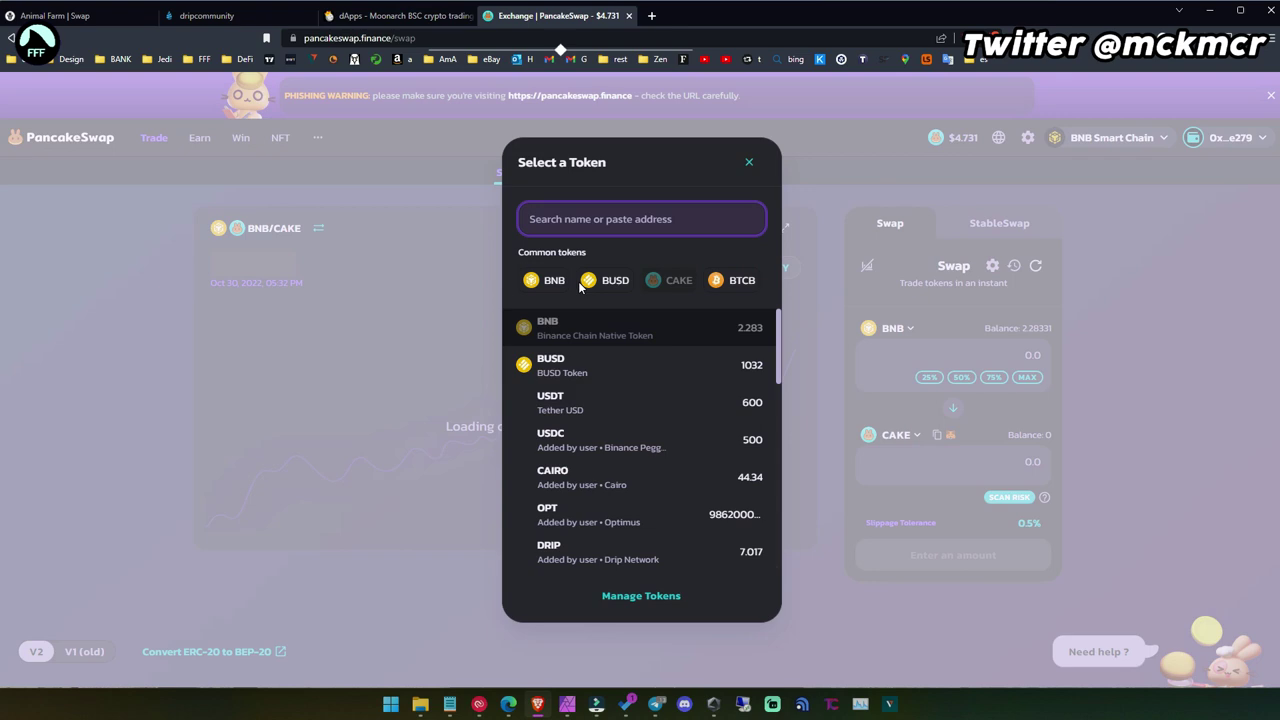
click(610, 282)
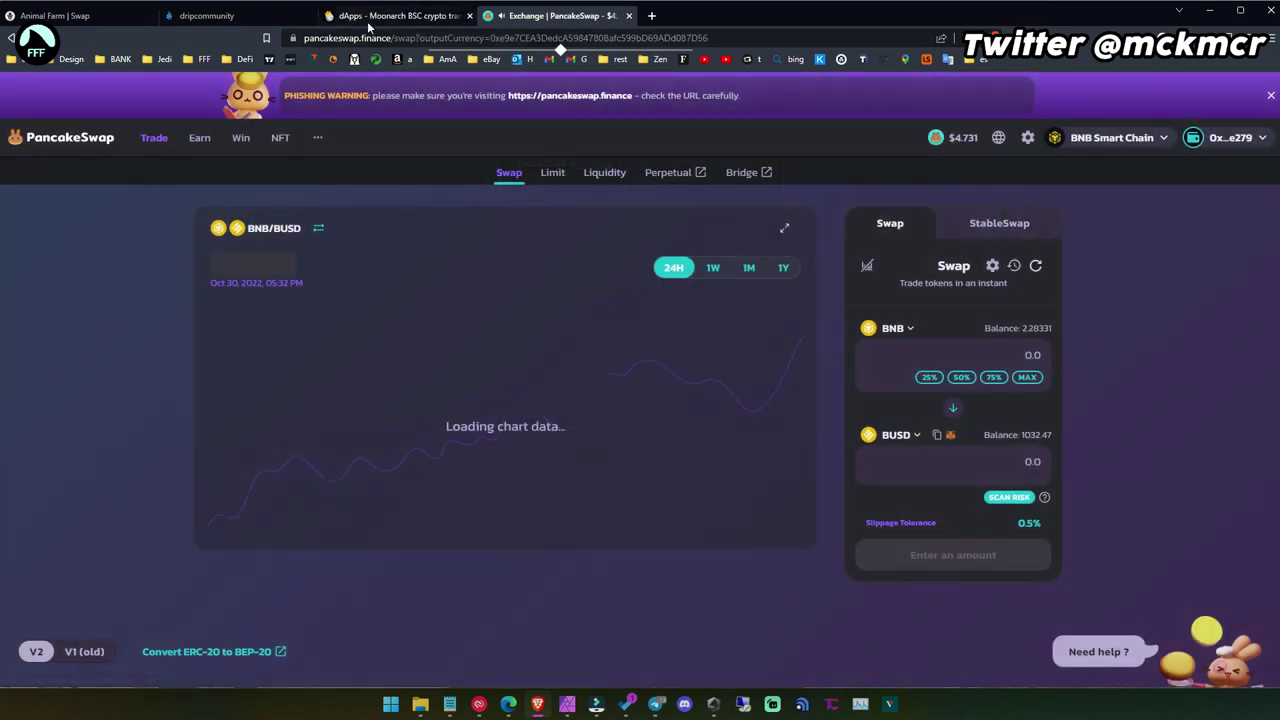
Step: Swap 100 BUSD for about 0.7138954 PIGS on Animal Farm, then check PancakeSwap's BUSD balance
click(60, 15)
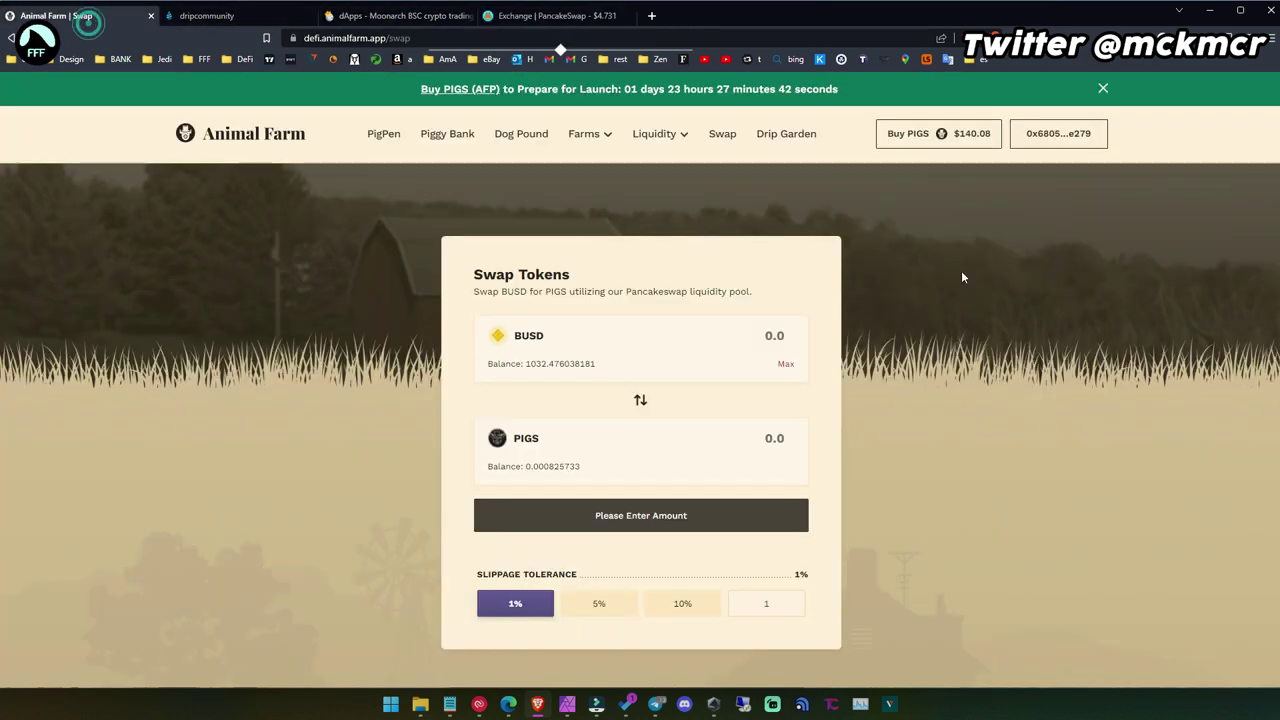
drag(524, 368, 568, 366)
click(575, 383)
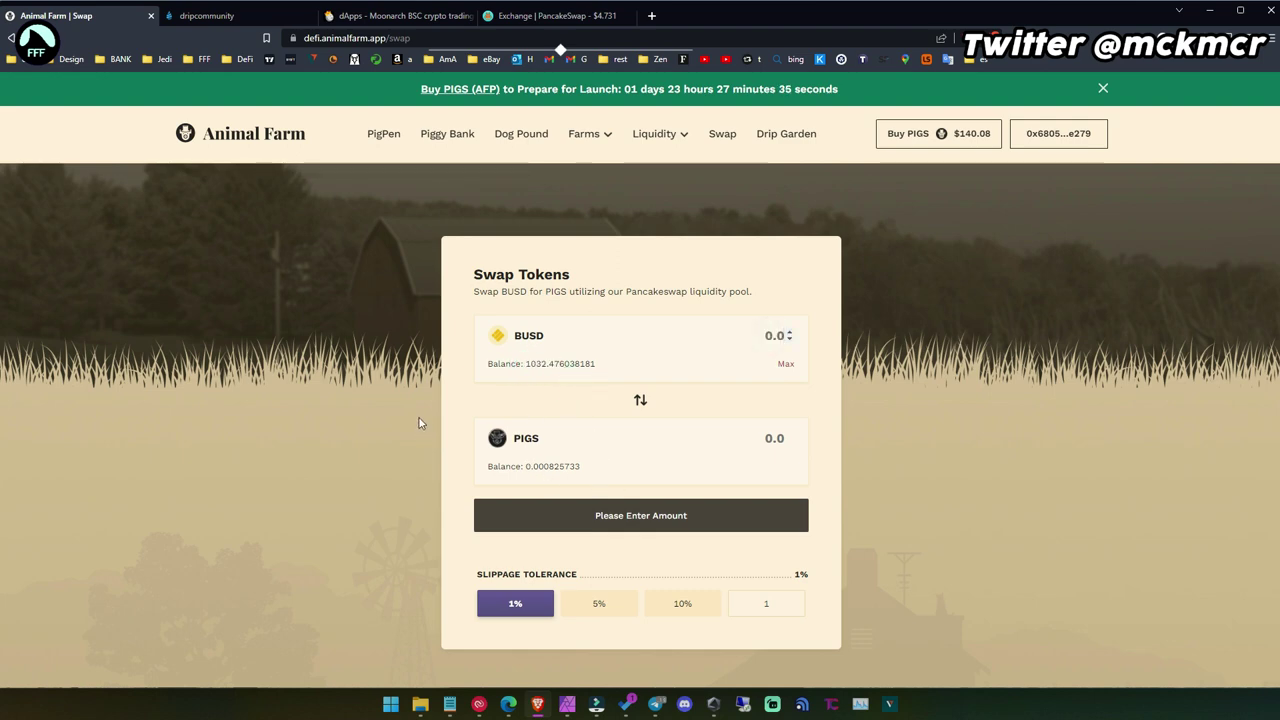
text(100)
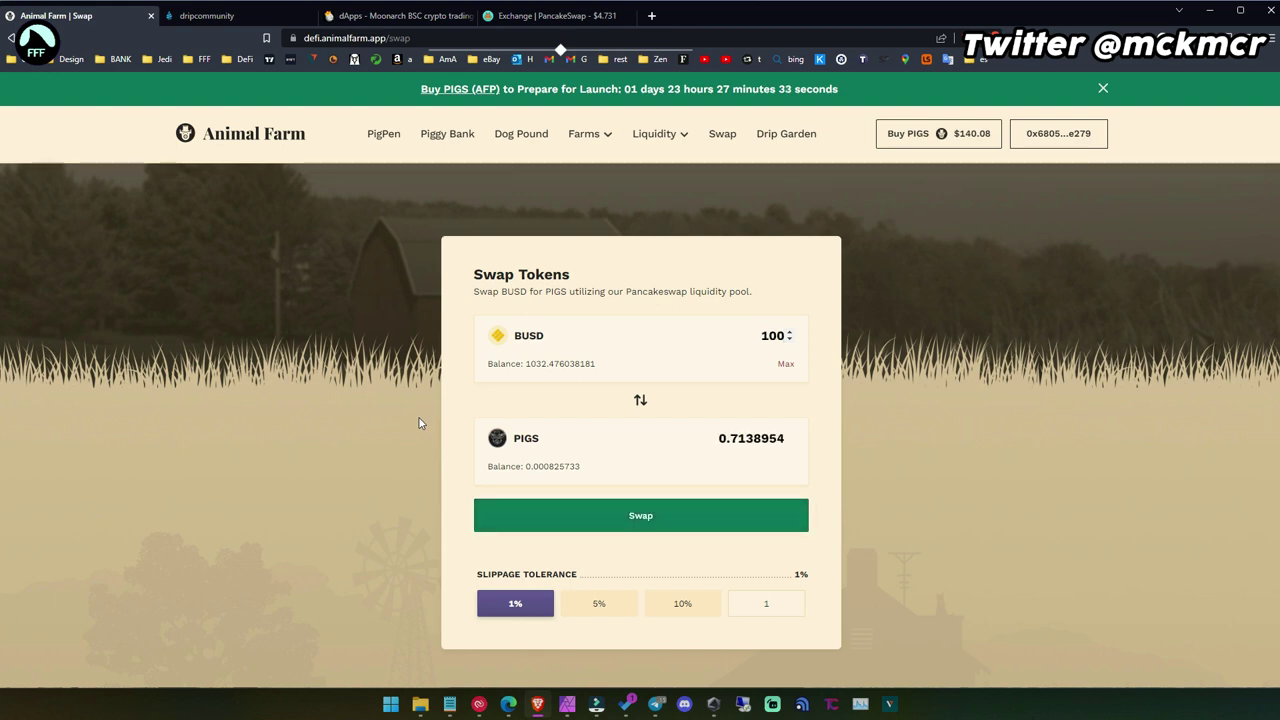
click(648, 512)
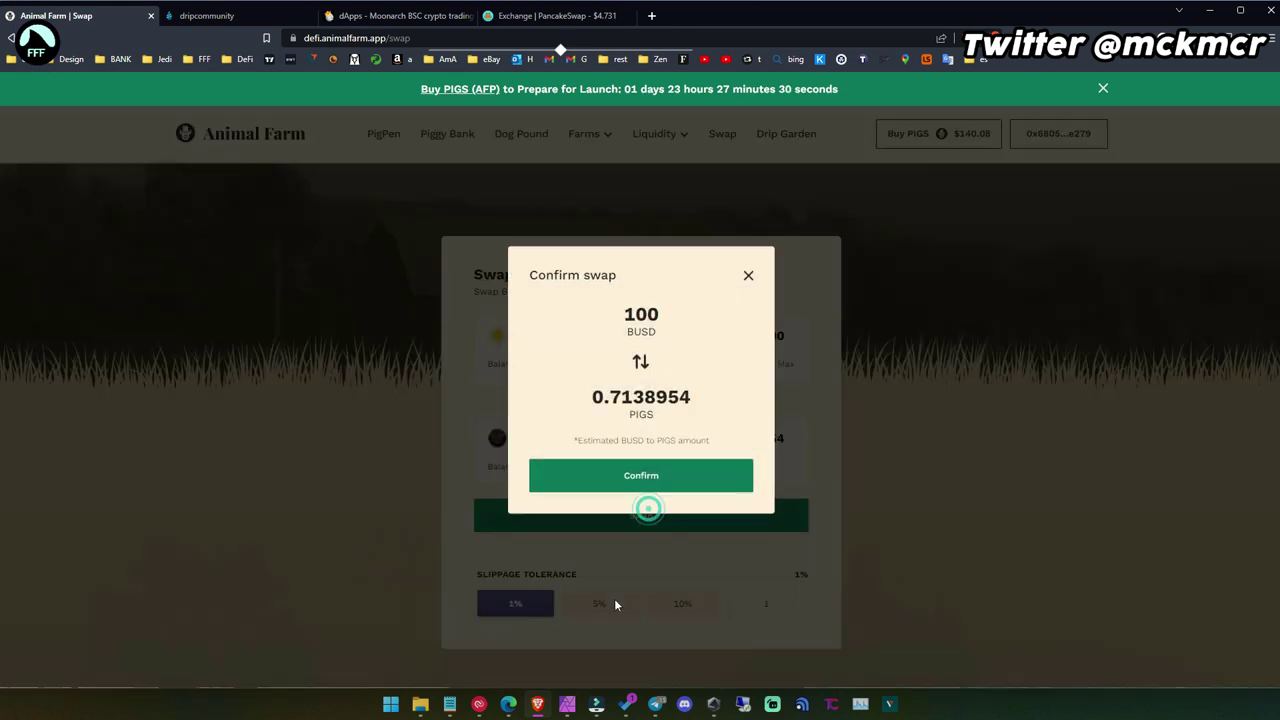
click(640, 482)
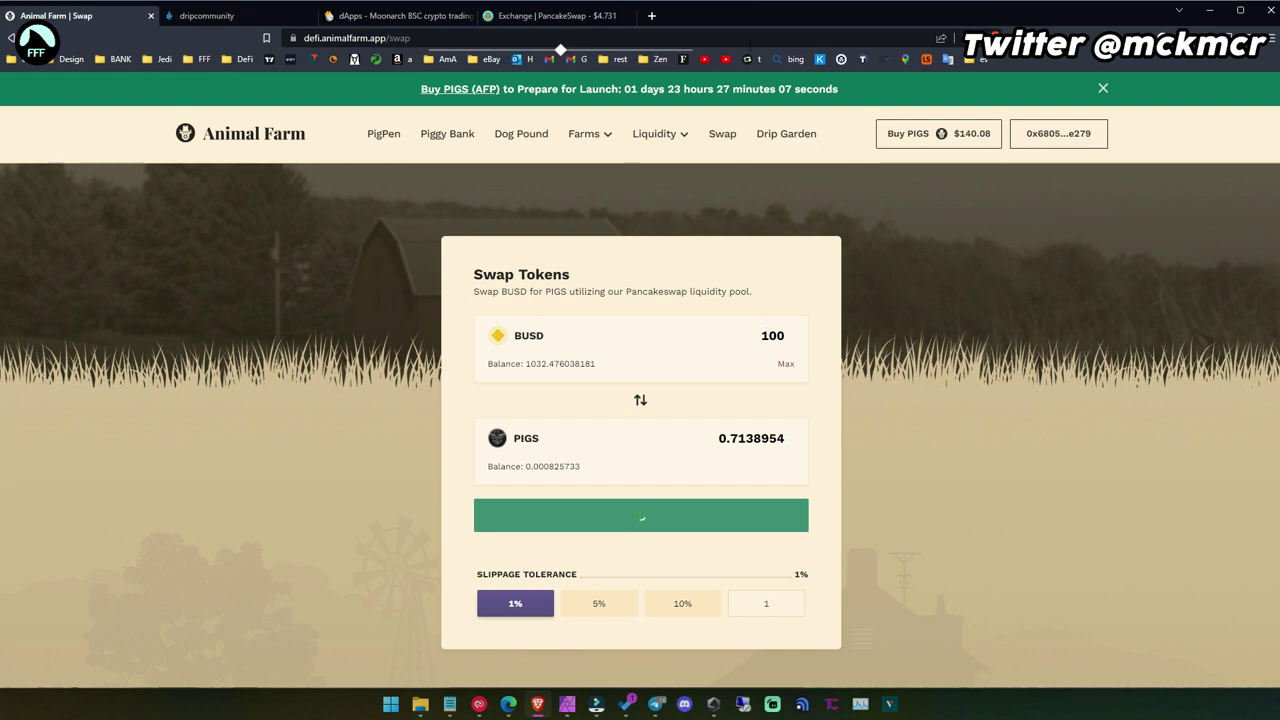
key(ctrl+4)
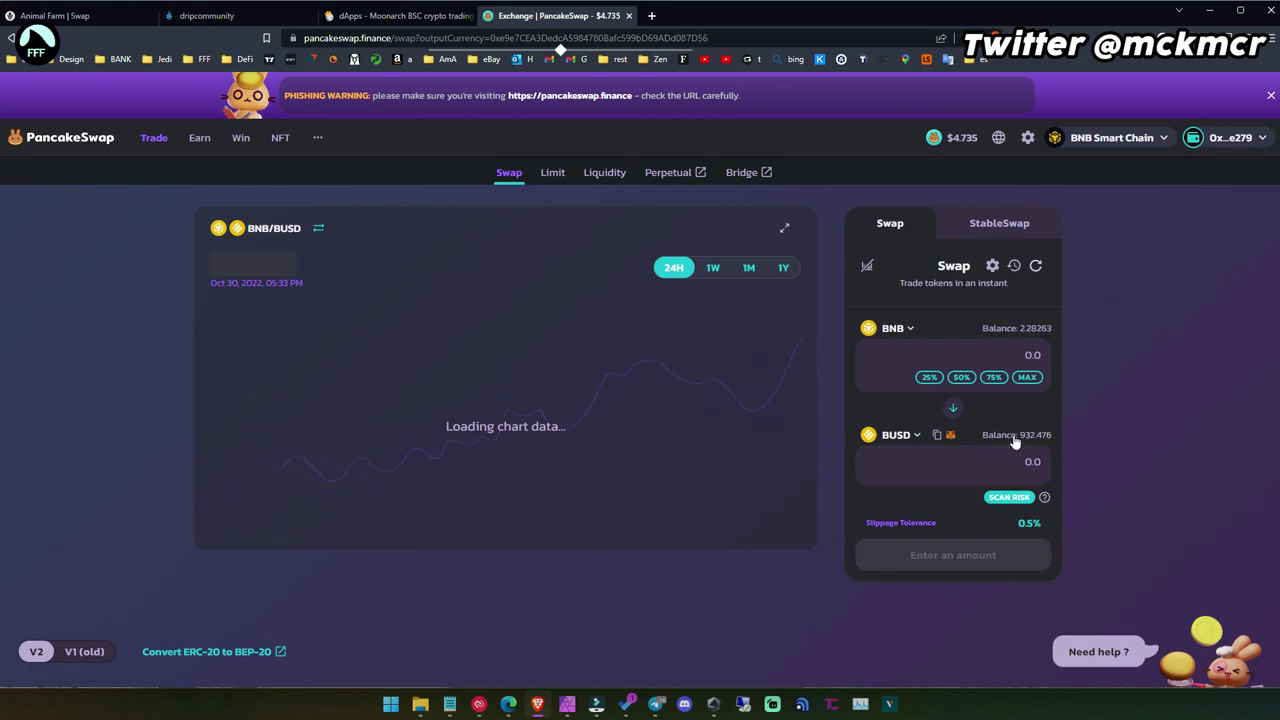
Step: Return to the Animal Farm swap tab showing 932.476 BUSD and 0.711 PIGS
click(175, 16)
click(55, 15)
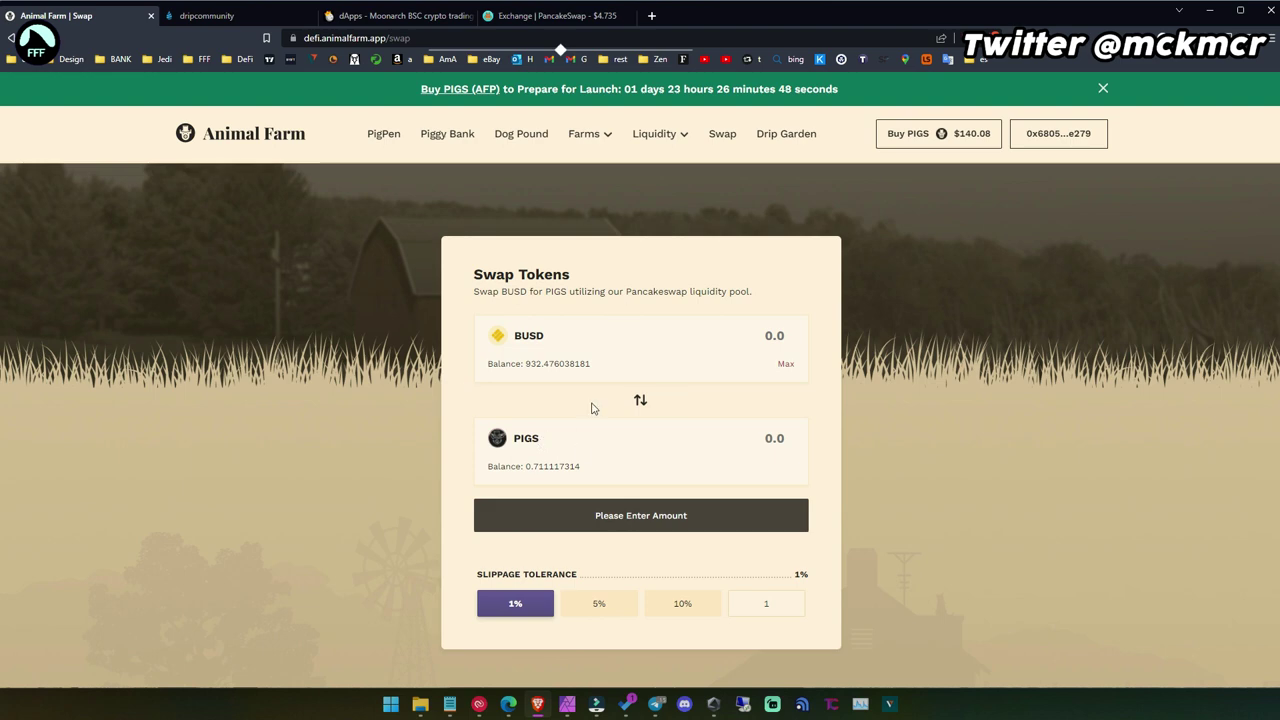
Step: Return to the Piggy Bank page and scroll to the Buy and Gift Piglets panels
right_click(745, 444)
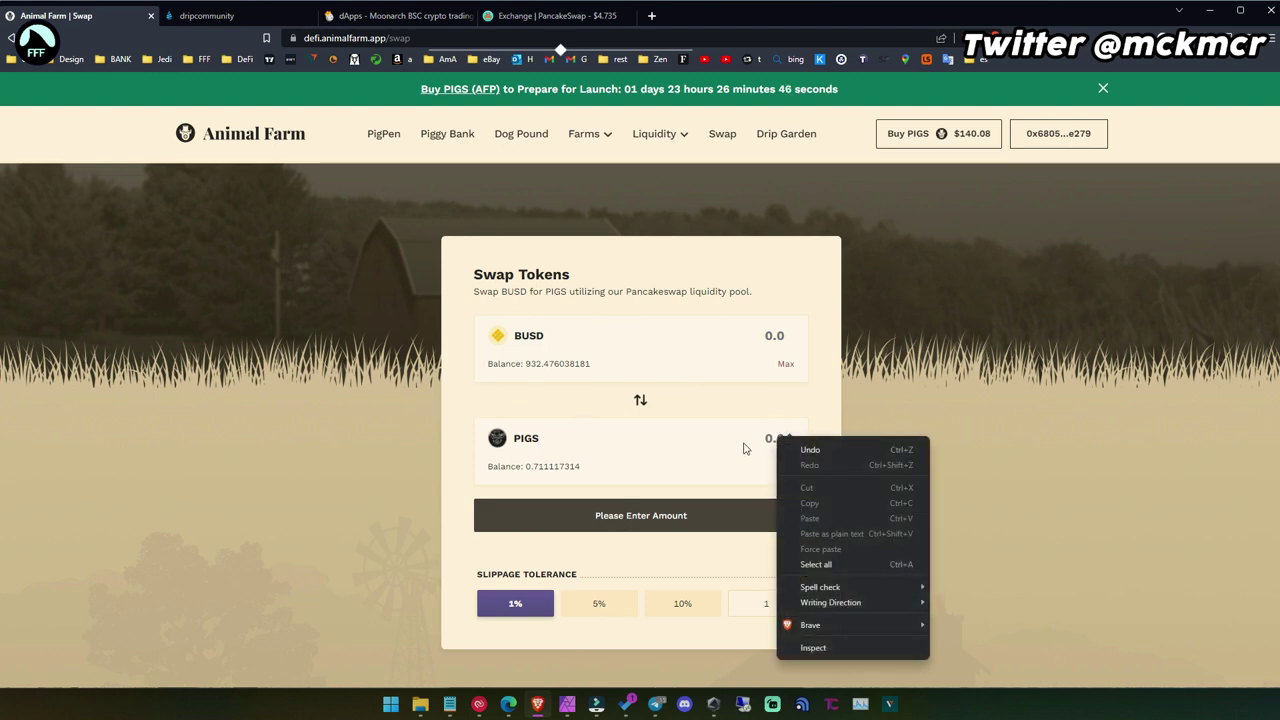
click(743, 442)
click(531, 363)
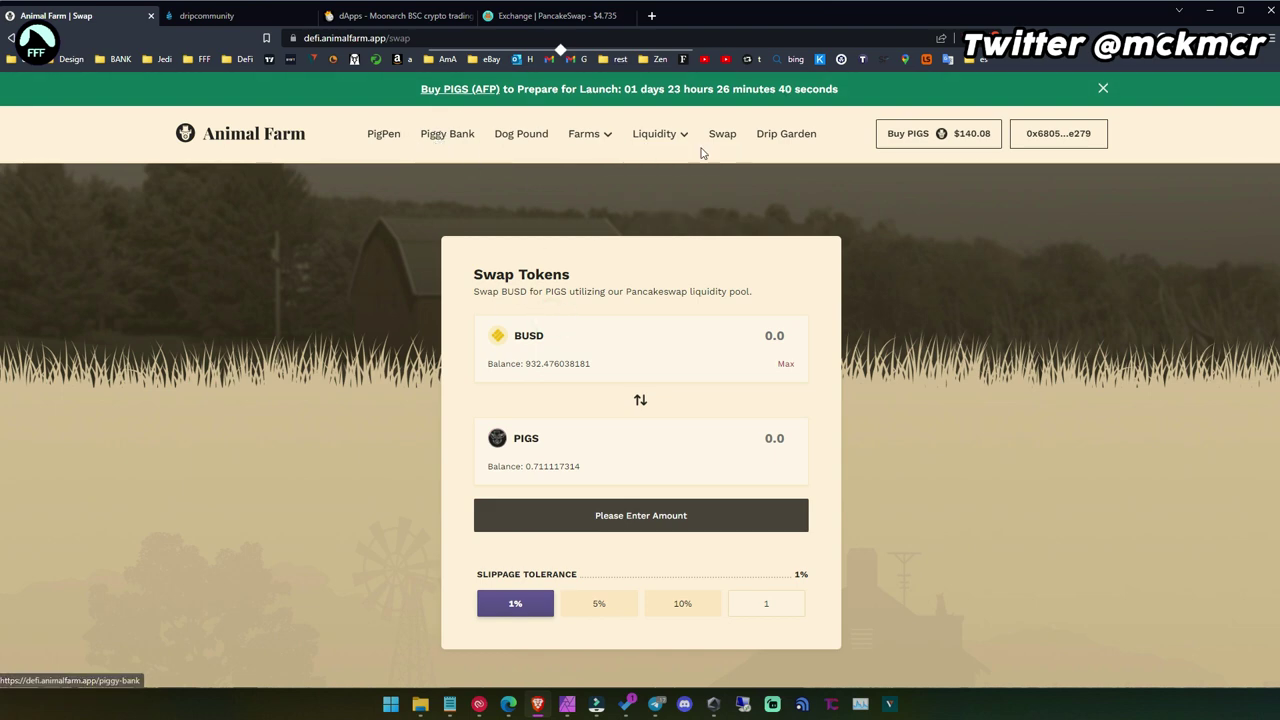
click(440, 136)
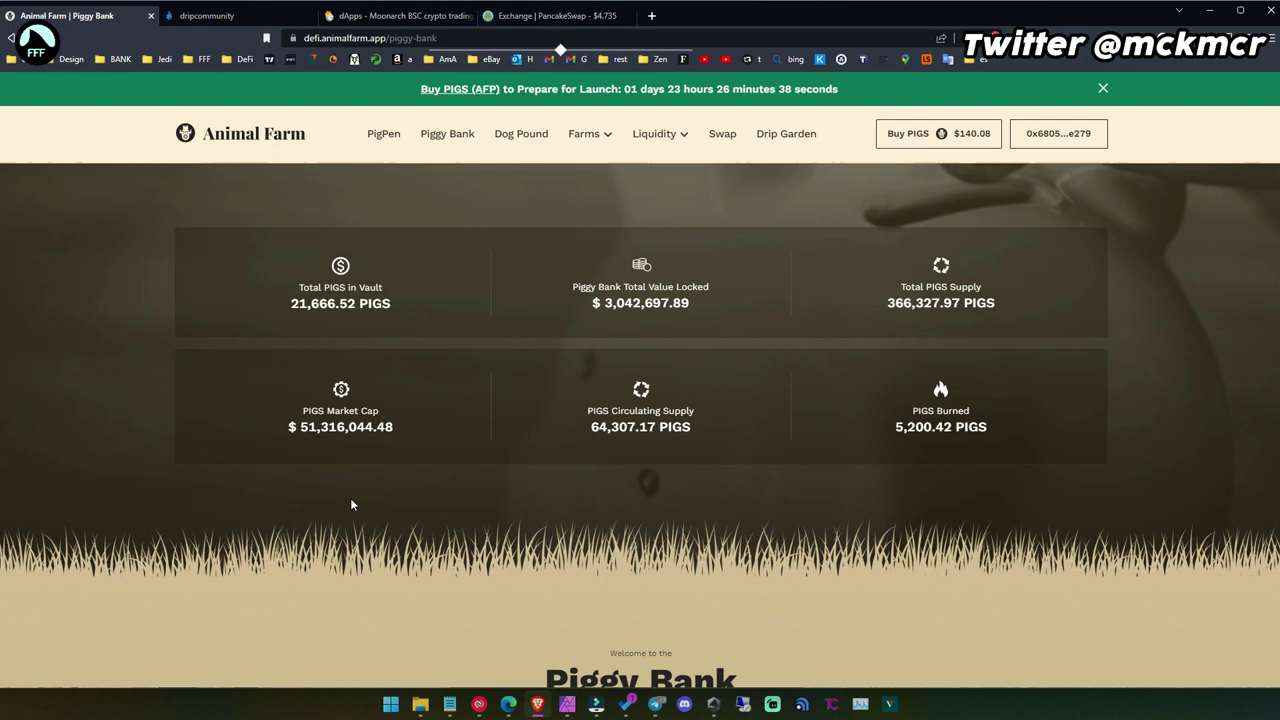
scroll(103, 448, down, 5)
scroll(103, 443, down, 1)
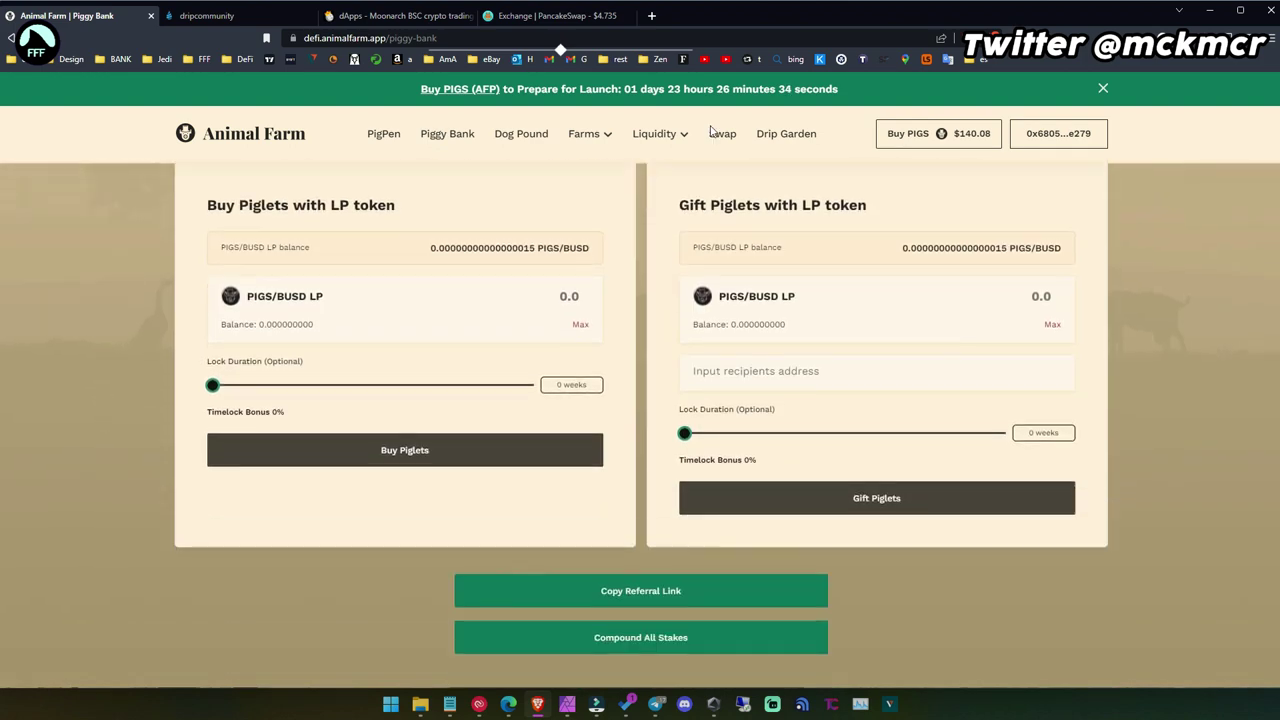
mouse_move(655, 133)
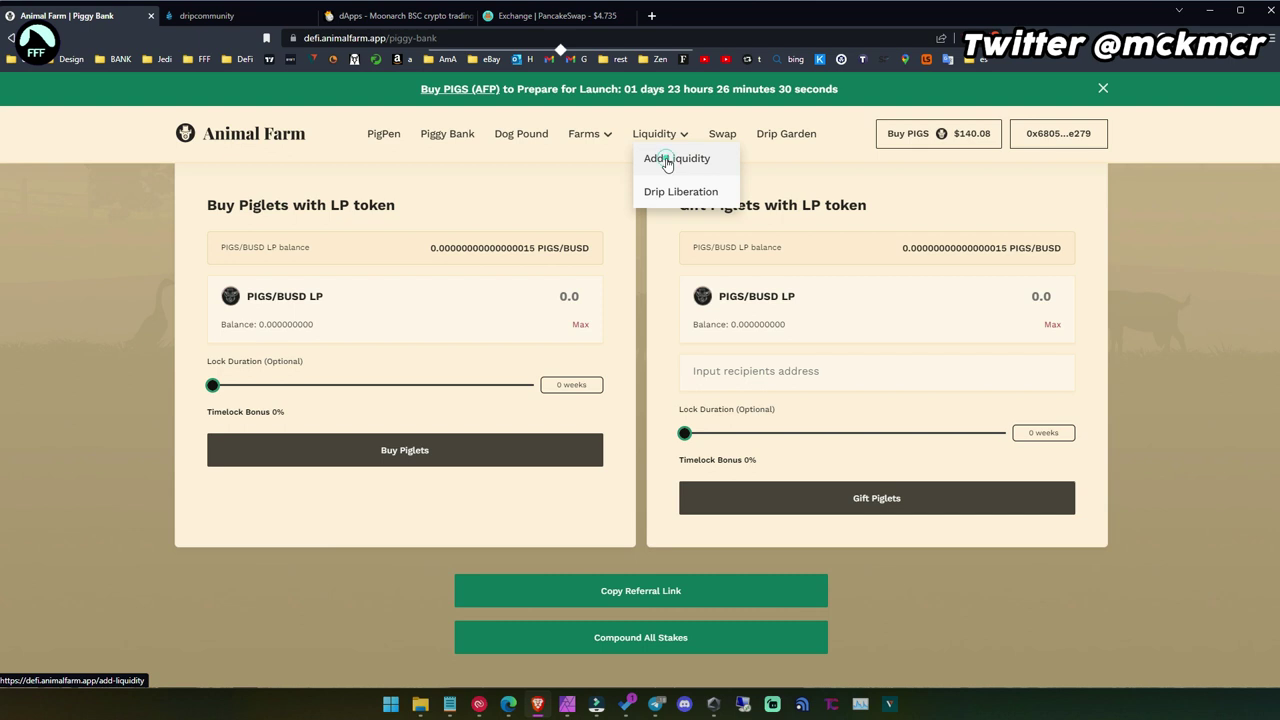
Step: Add 0.711 PIGS with 99.61 BUSD as liquidity, bringing the LP balance to 8.330102566
click(668, 162)
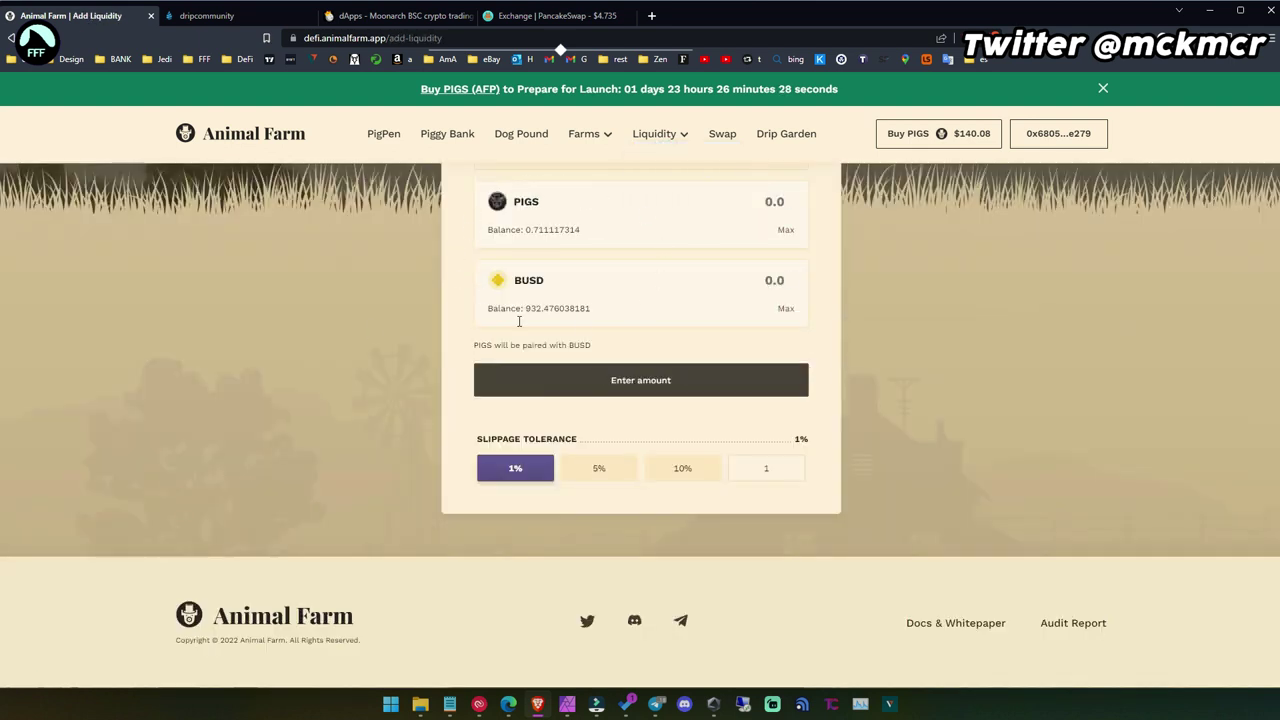
scroll(470, 343, up, 2)
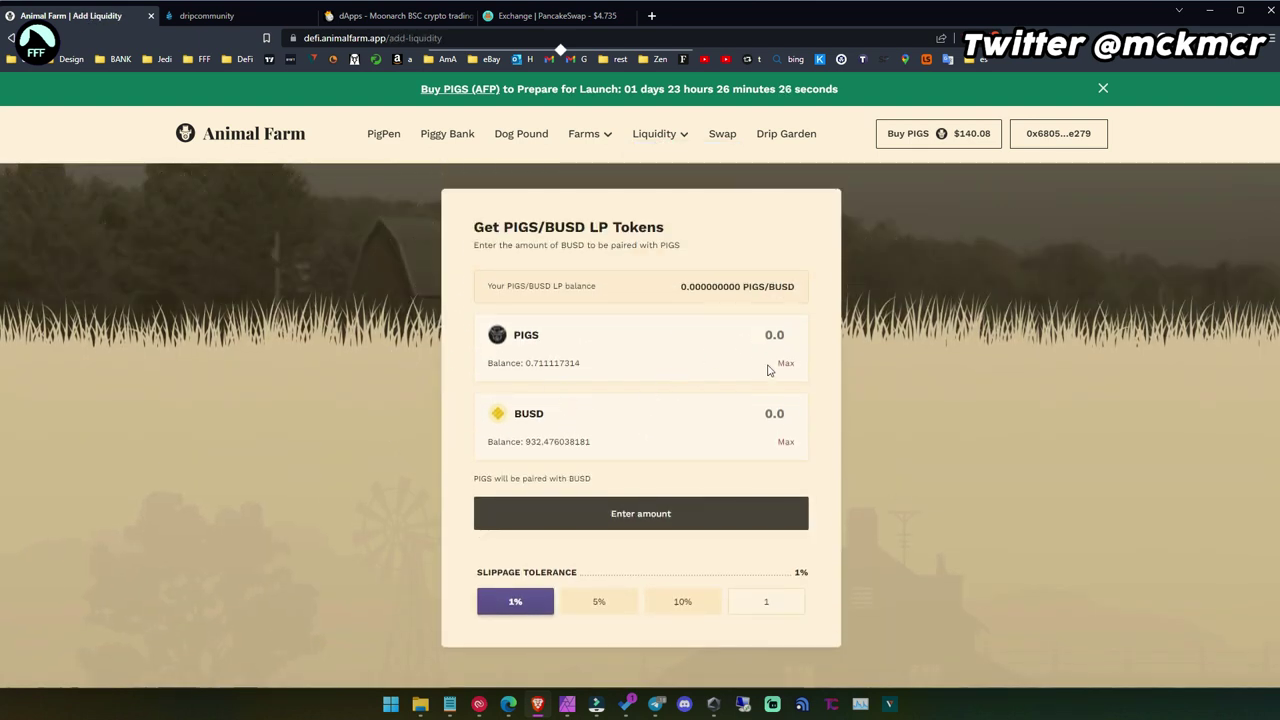
mouse_move(659, 133)
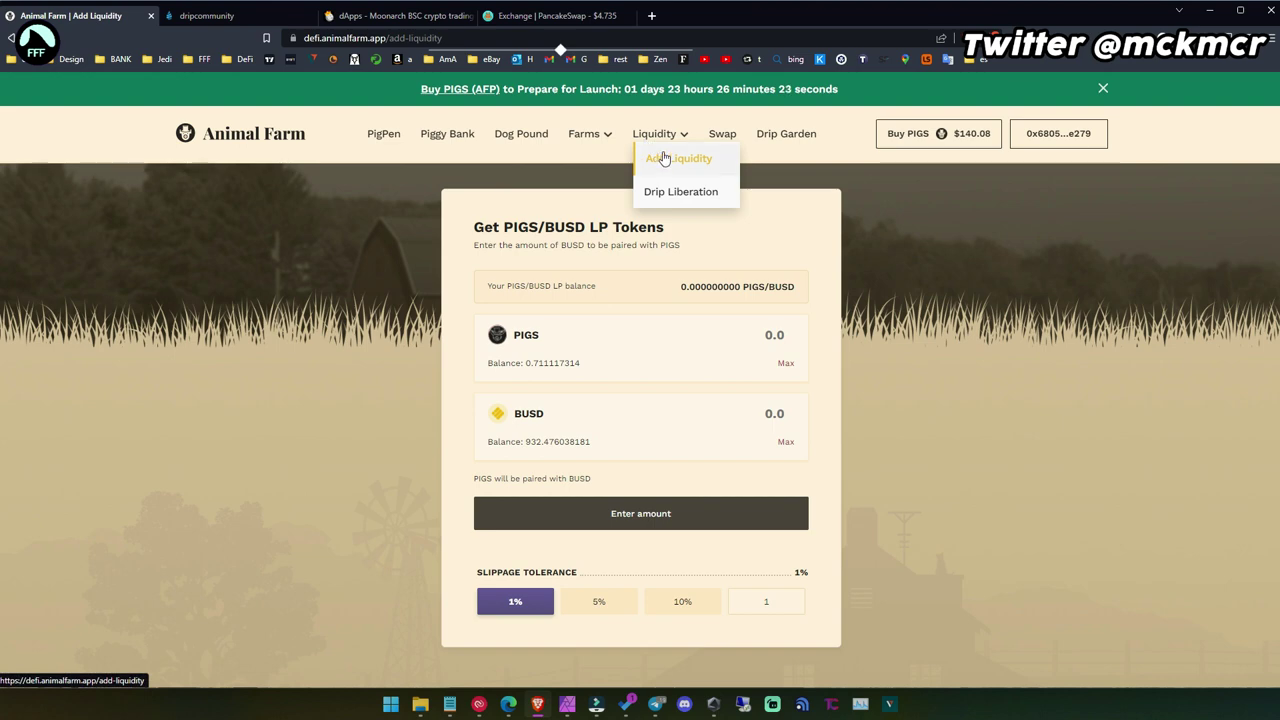
click(786, 363)
drag(729, 335, 761, 334)
click(704, 335)
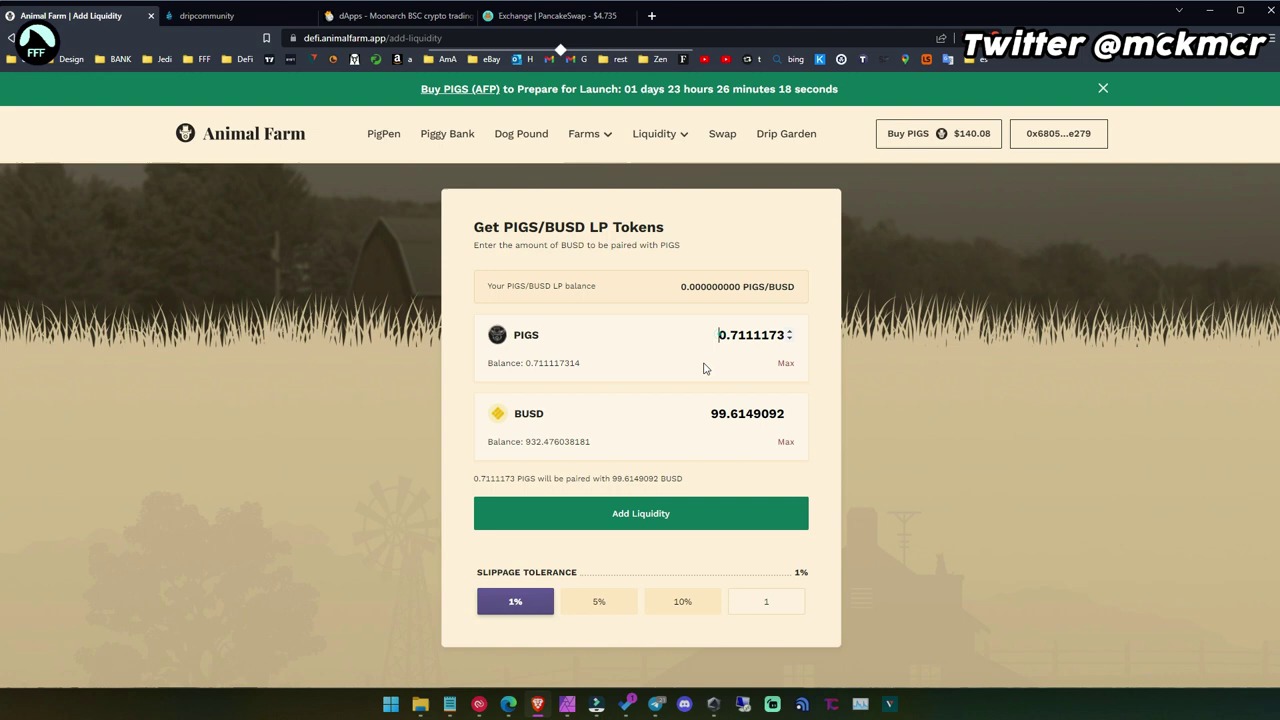
drag(710, 413, 760, 413)
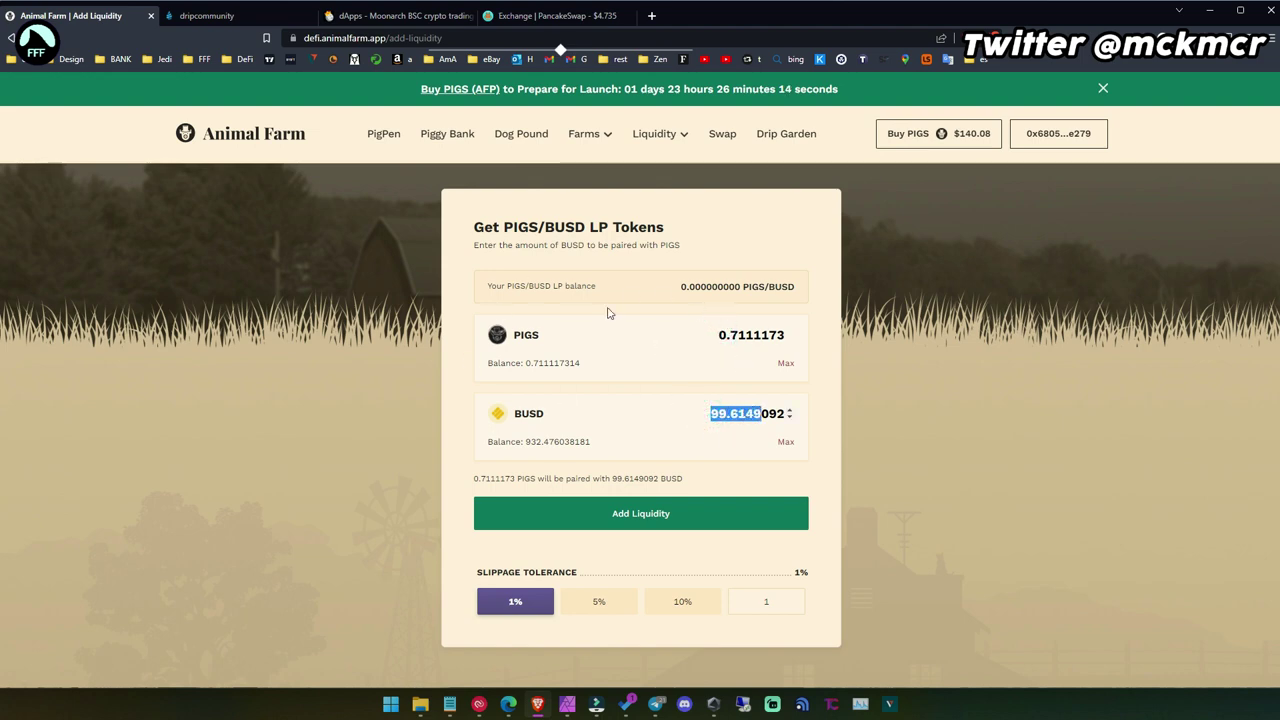
mouse_move(751, 335)
click(642, 513)
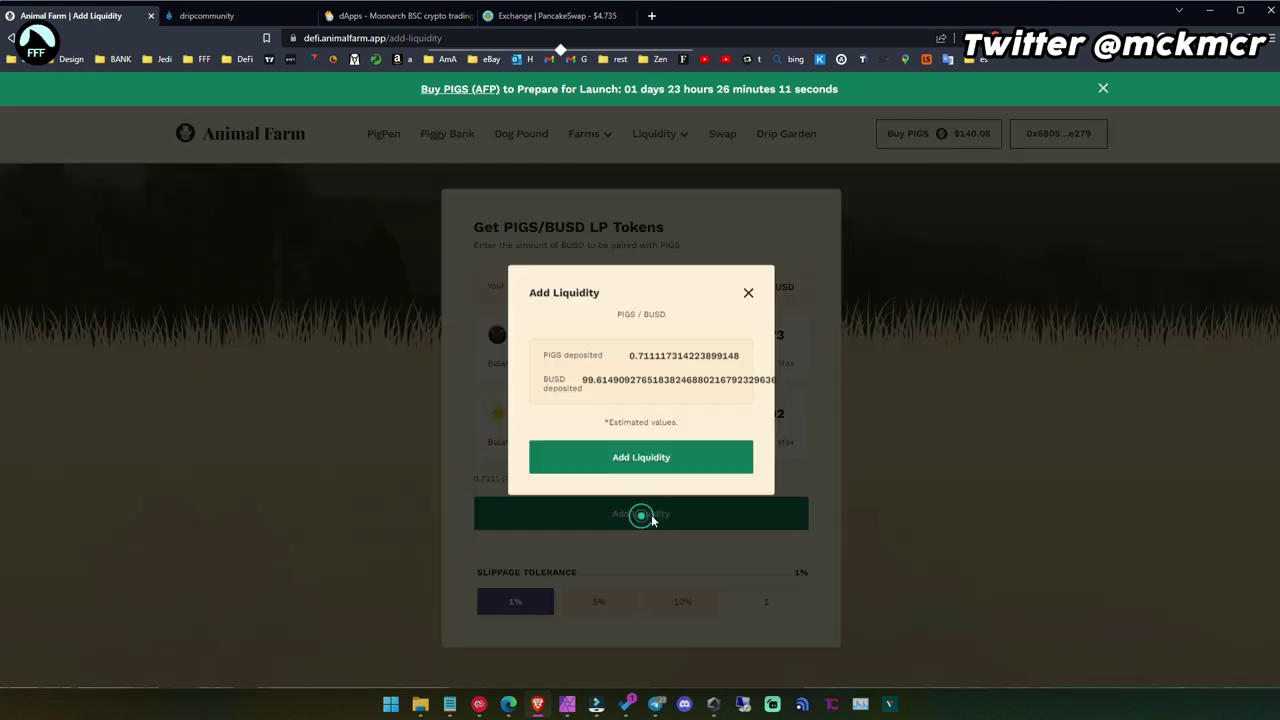
click(657, 464)
click(1234, 377)
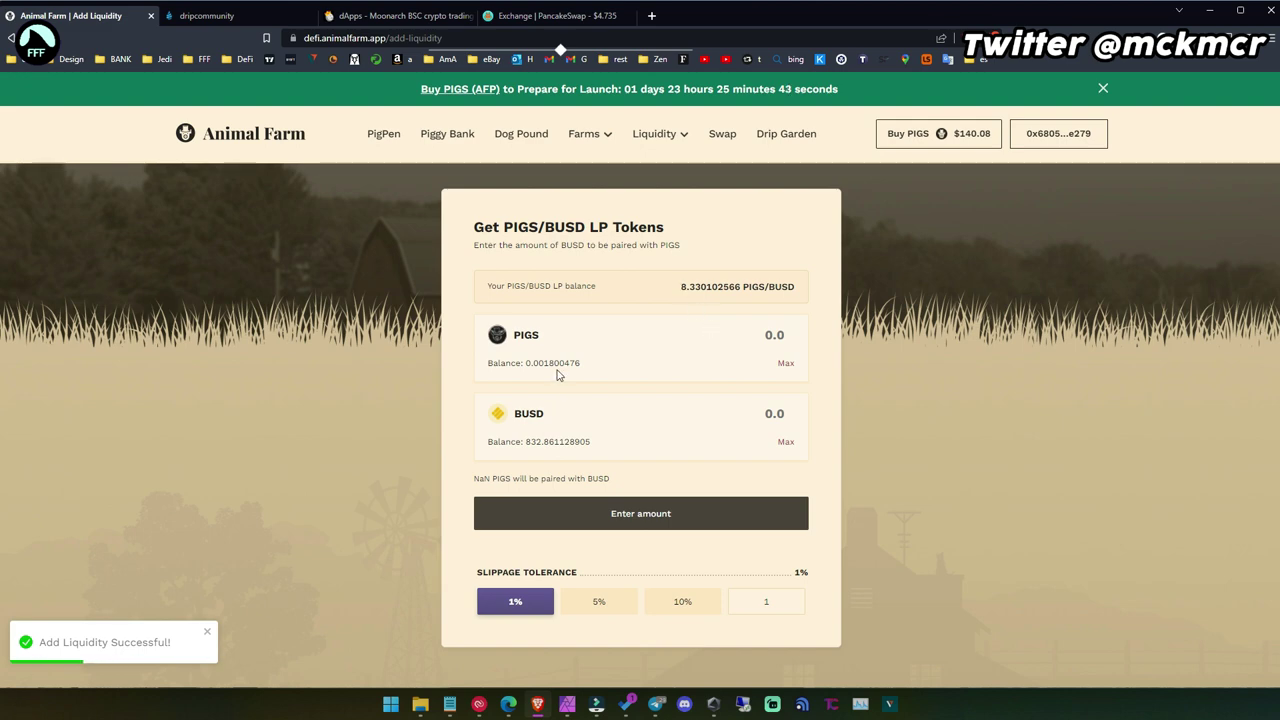
drag(680, 287, 691, 289)
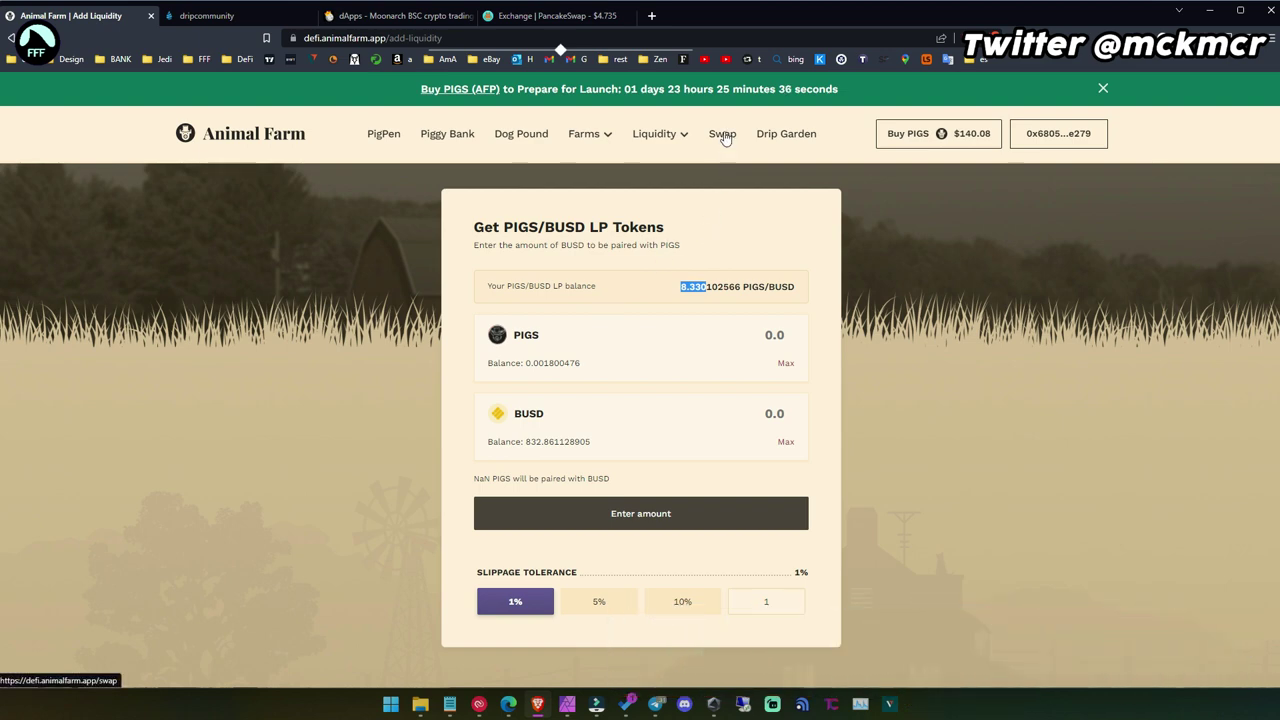
Step: Glance at the PancakeSwap and Drip Network faucet tabs, then open Animal Farm's swap page
click(594, 20)
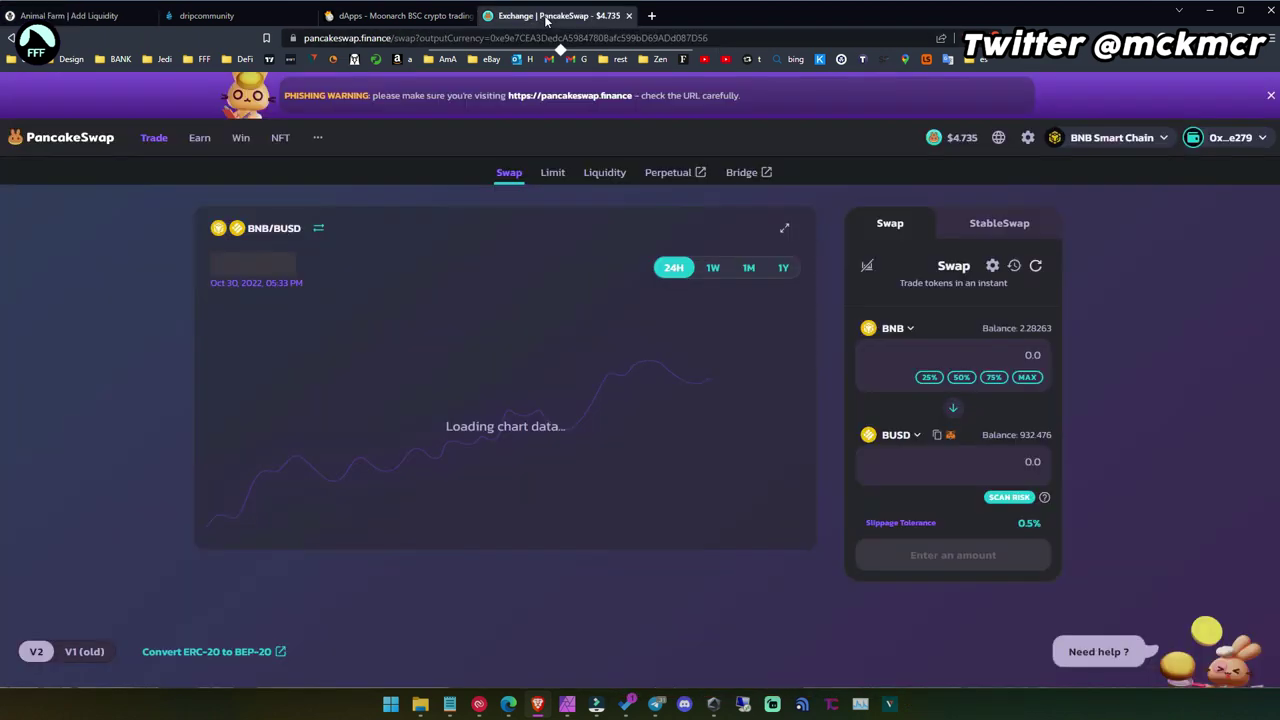
click(200, 16)
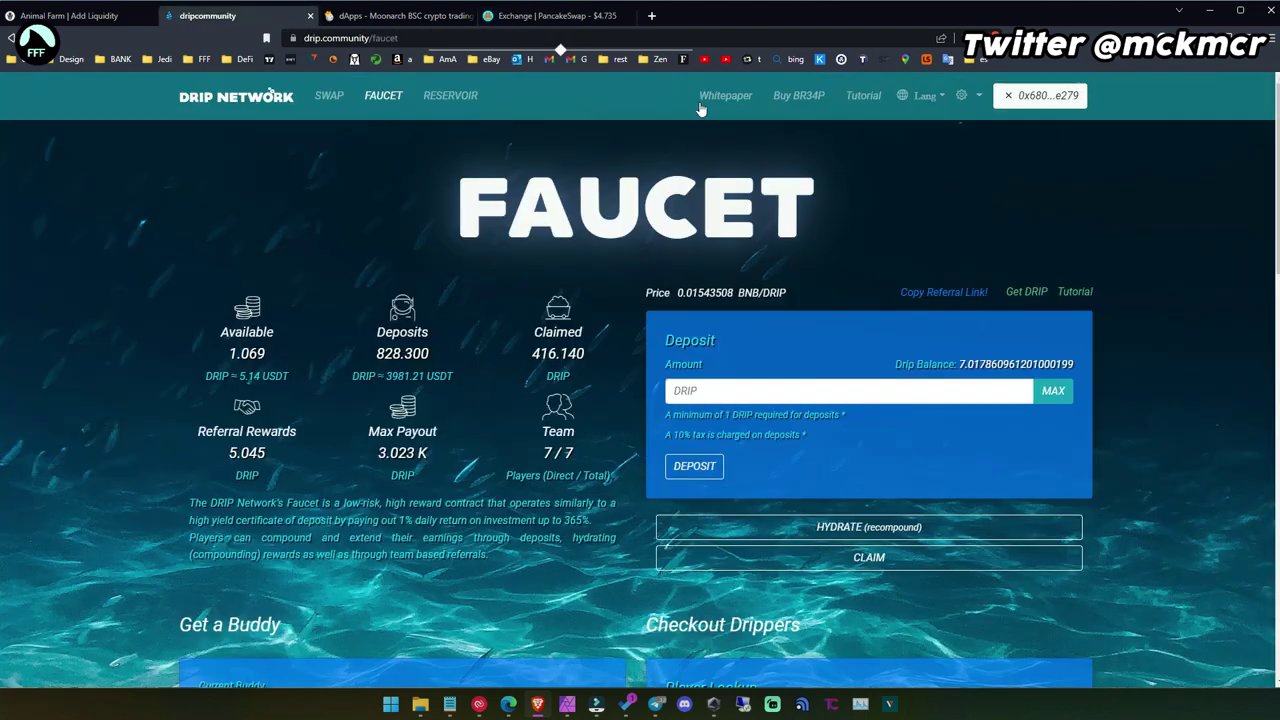
click(60, 16)
click(721, 133)
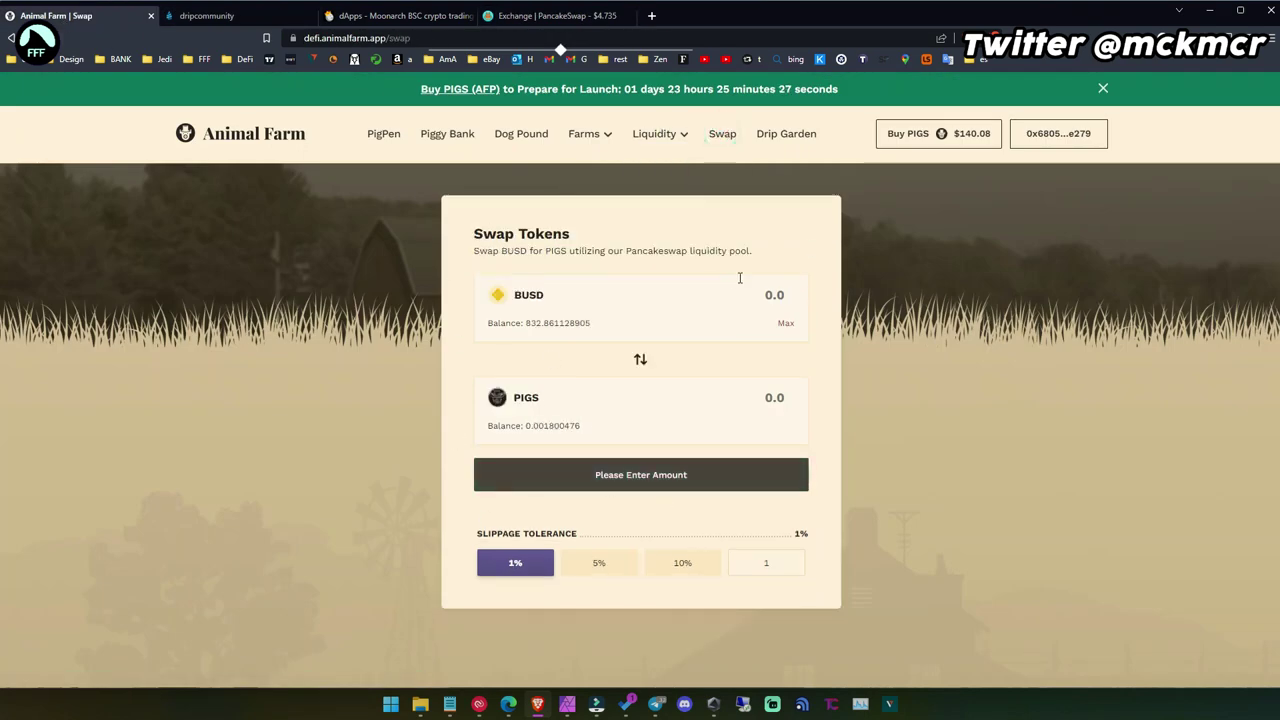
mouse_move(659, 133)
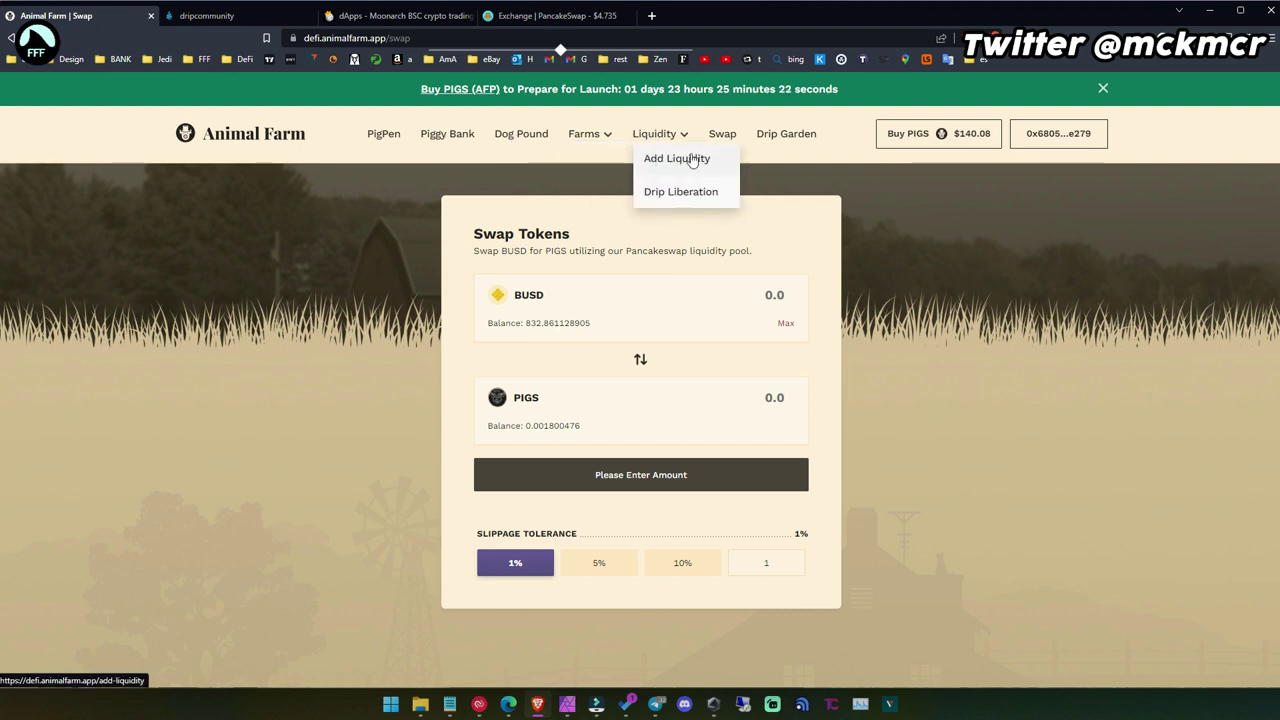
Step: On the Piggy Bank page, fill Buy Piglets with the full 8.3301025 PIGS/BUSD LP balance
click(462, 143)
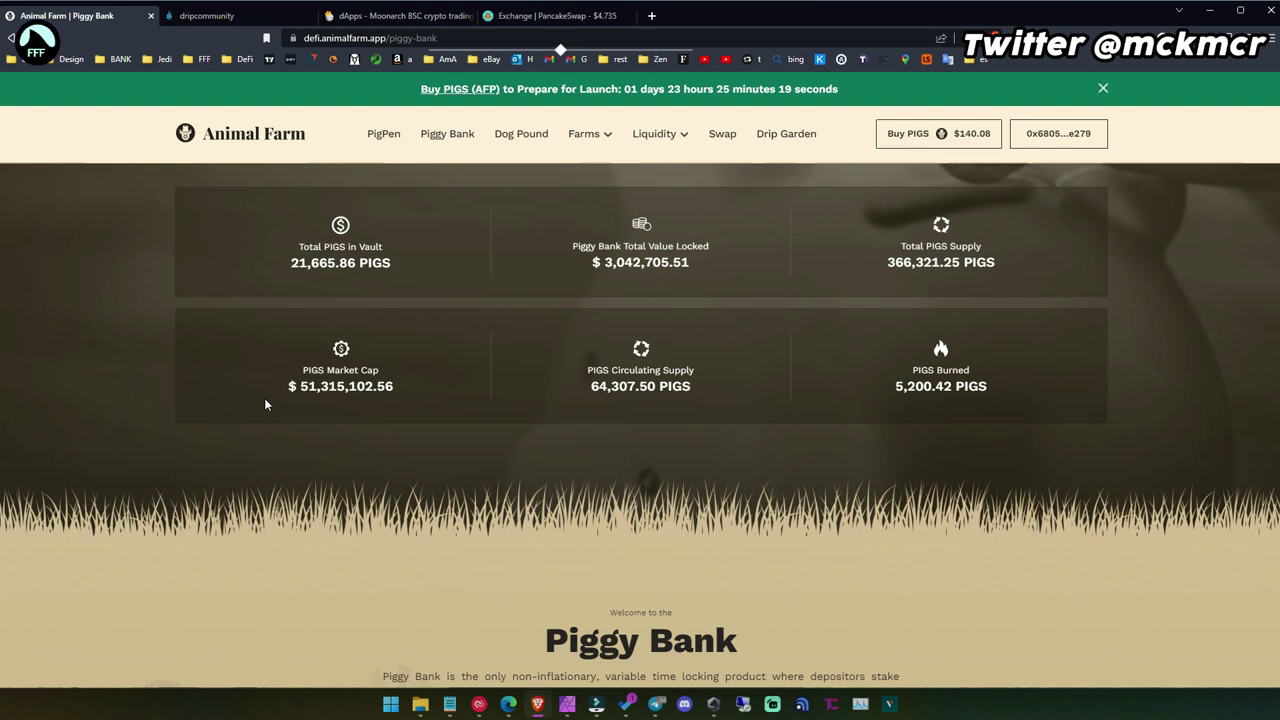
scroll(230, 445, down, 1)
scroll(230, 445, down, 2)
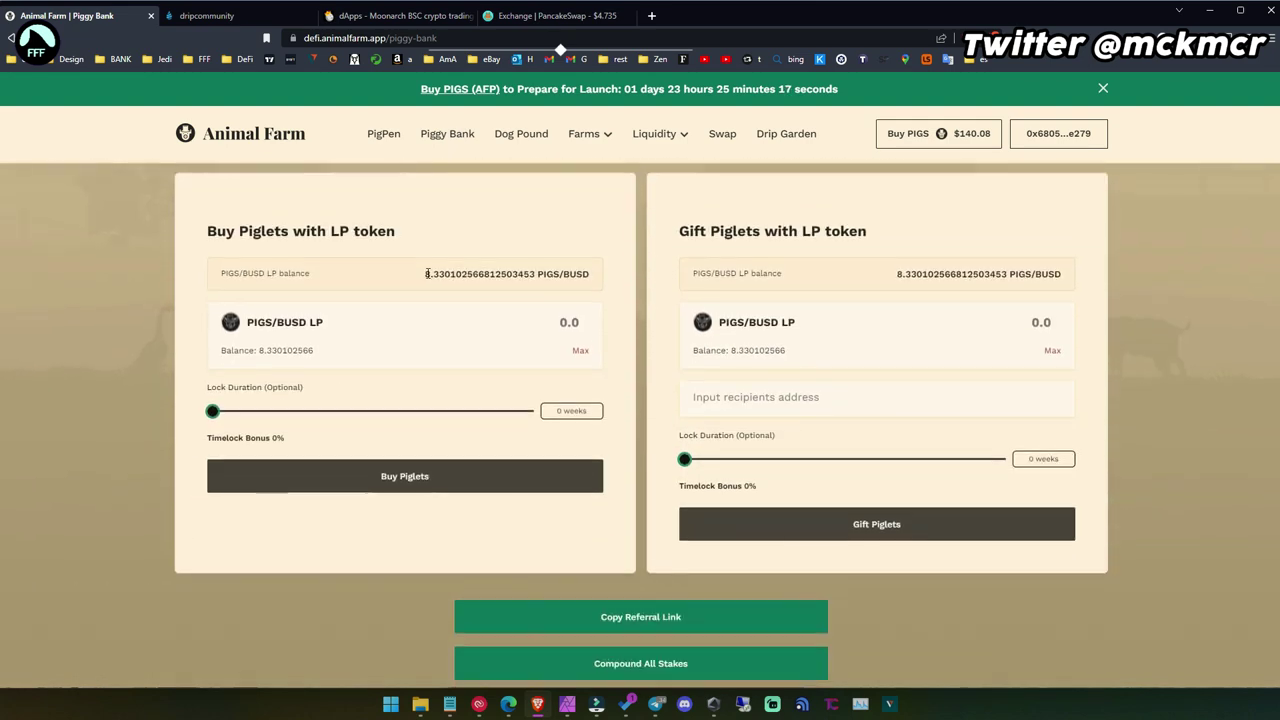
drag(424, 273, 588, 273)
click(580, 350)
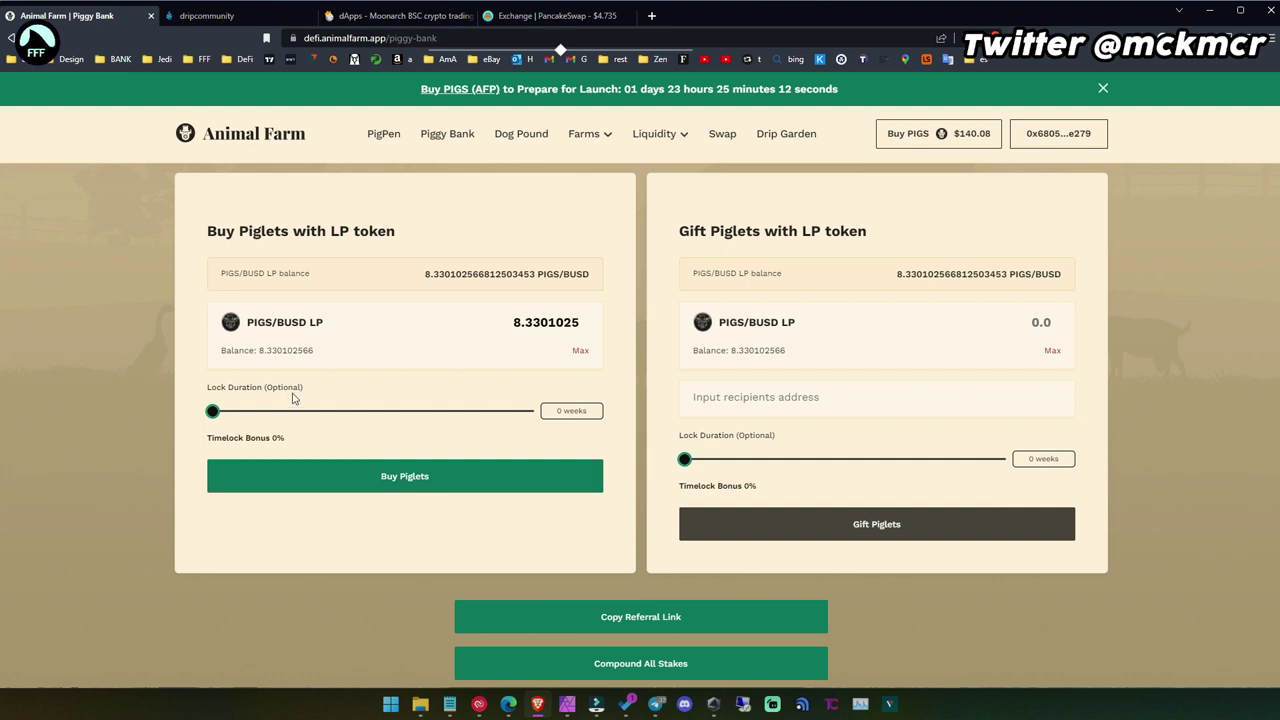
Step: Review the four existing piggybanks, noting row 1's 154 days and row 3's remaining lock time
scroll(119, 355, down, 3)
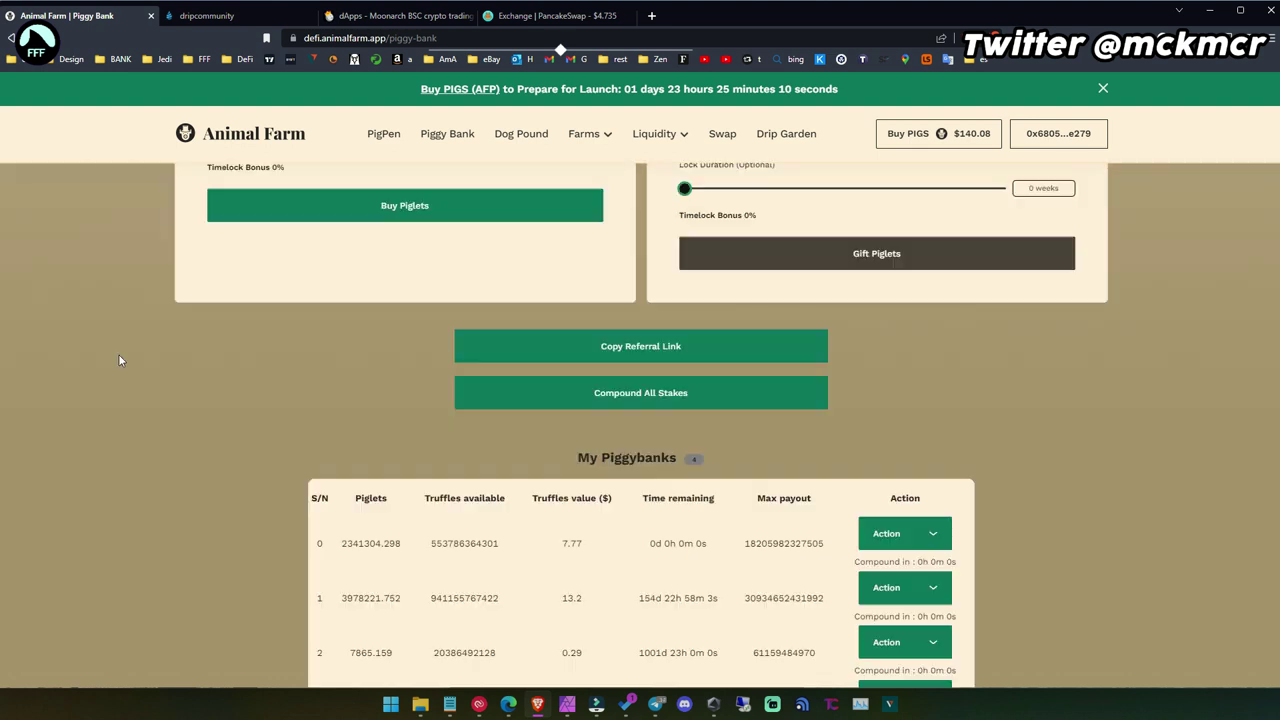
scroll(118, 346, down, 2)
scroll(587, 436, up, 1)
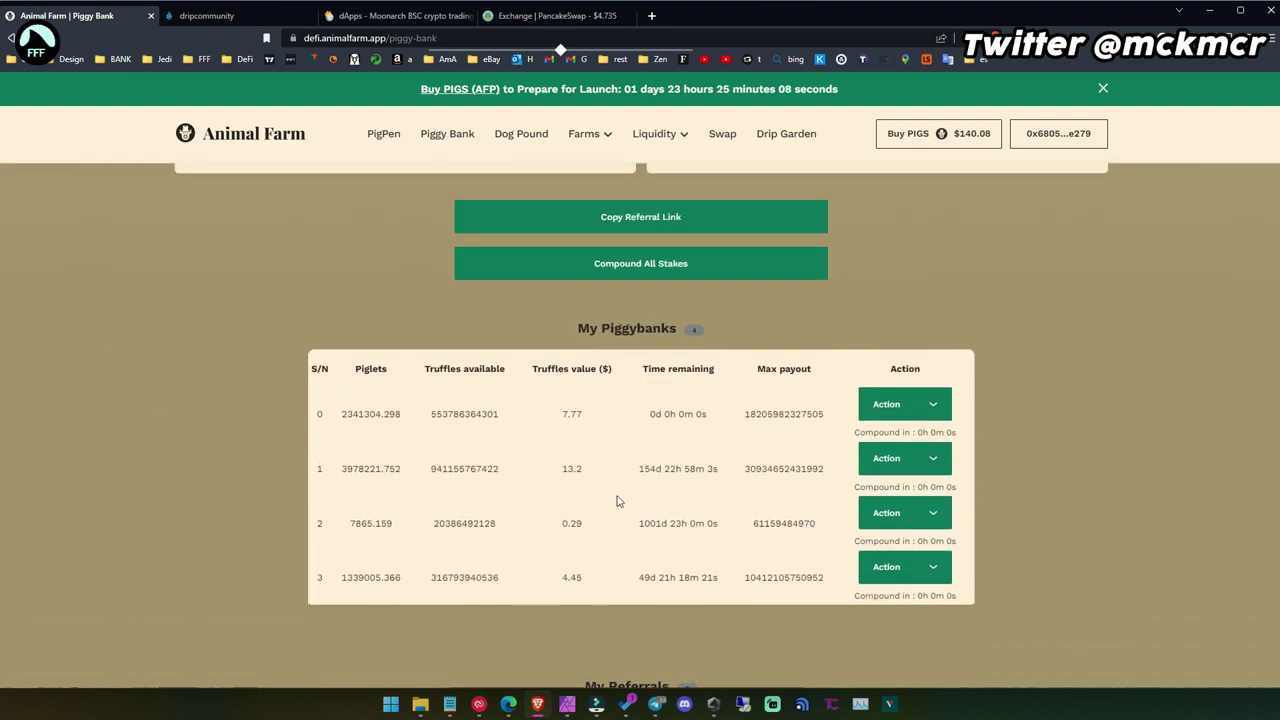
drag(637, 578, 679, 580)
double_click(642, 470)
scroll(582, 566, up, 3)
Step: Set the Piglet lock duration to 14 weeks for a 67% bonus, then recheck the existing piggybanks
drag(211, 348, 242, 356)
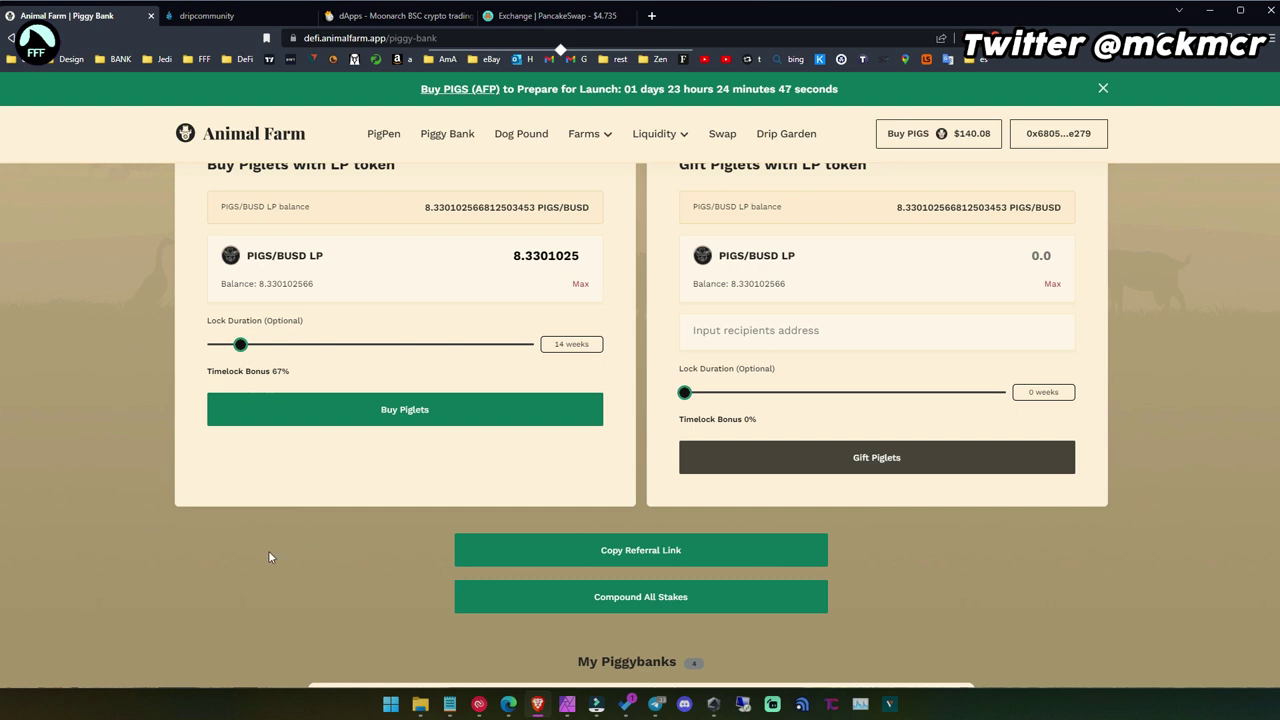
scroll(268, 550, down, 1)
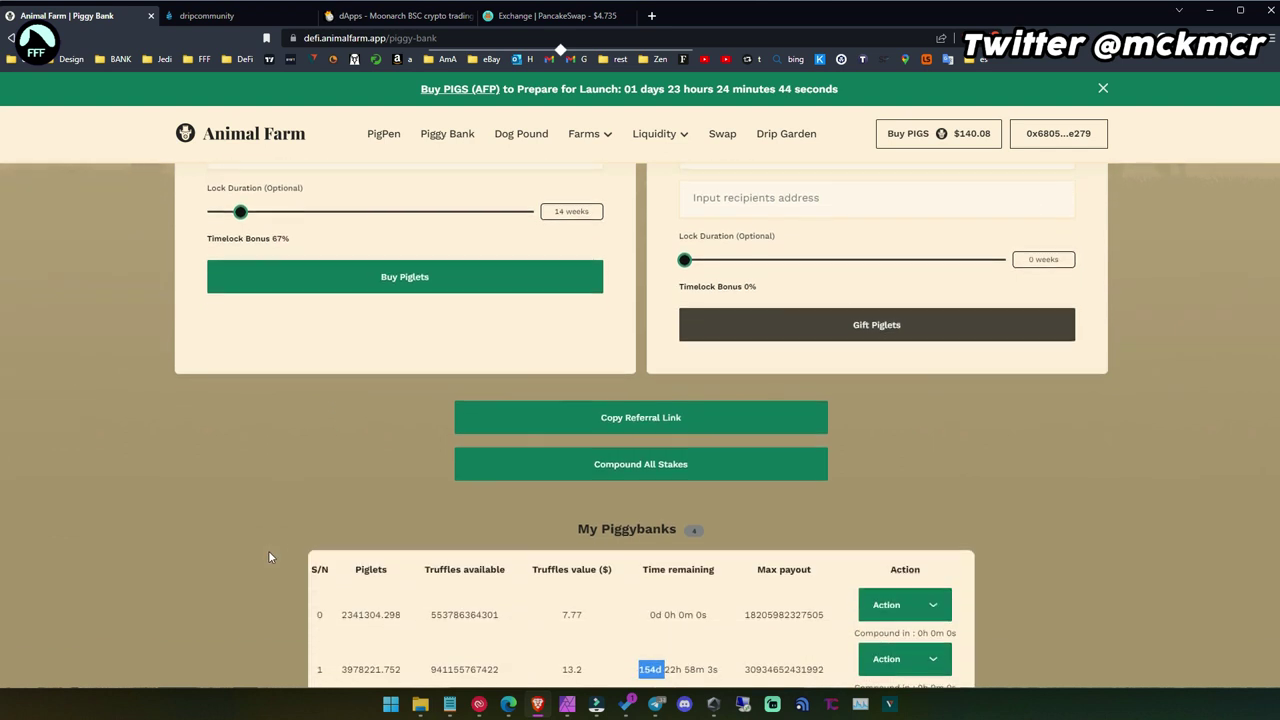
scroll(268, 550, down, 1)
scroll(268, 550, down, 1)
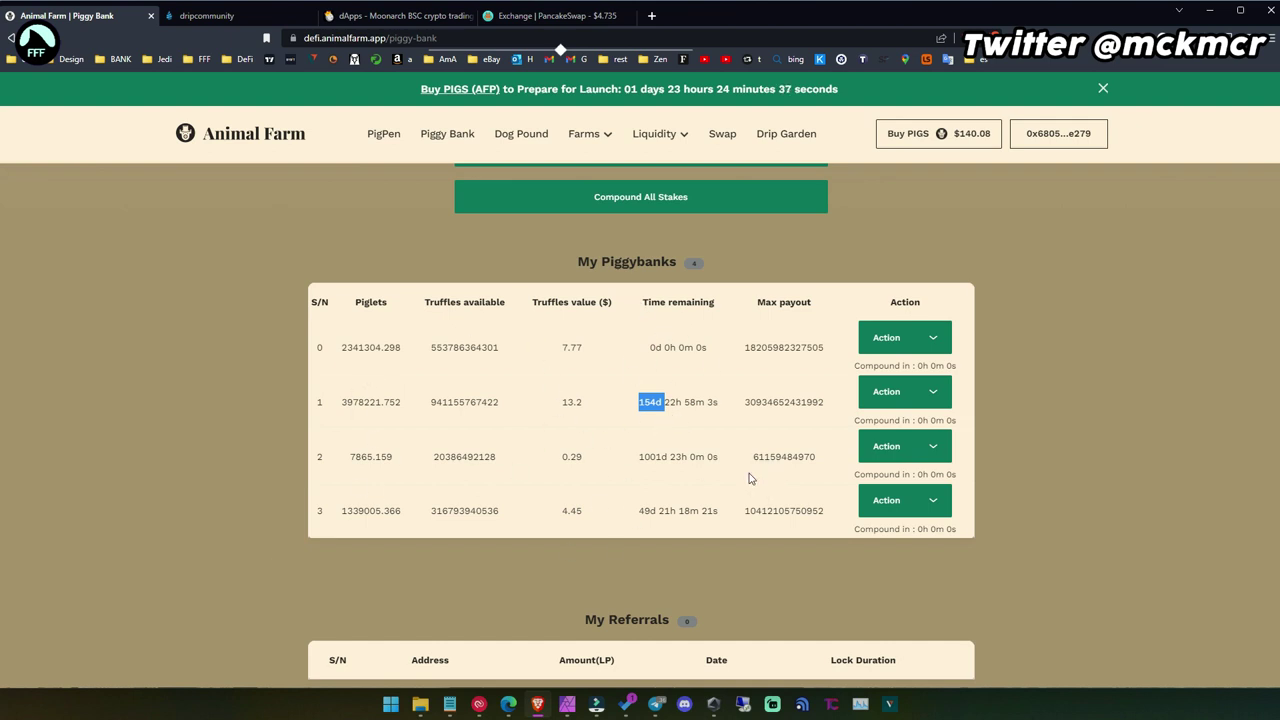
scroll(210, 392, up, 2)
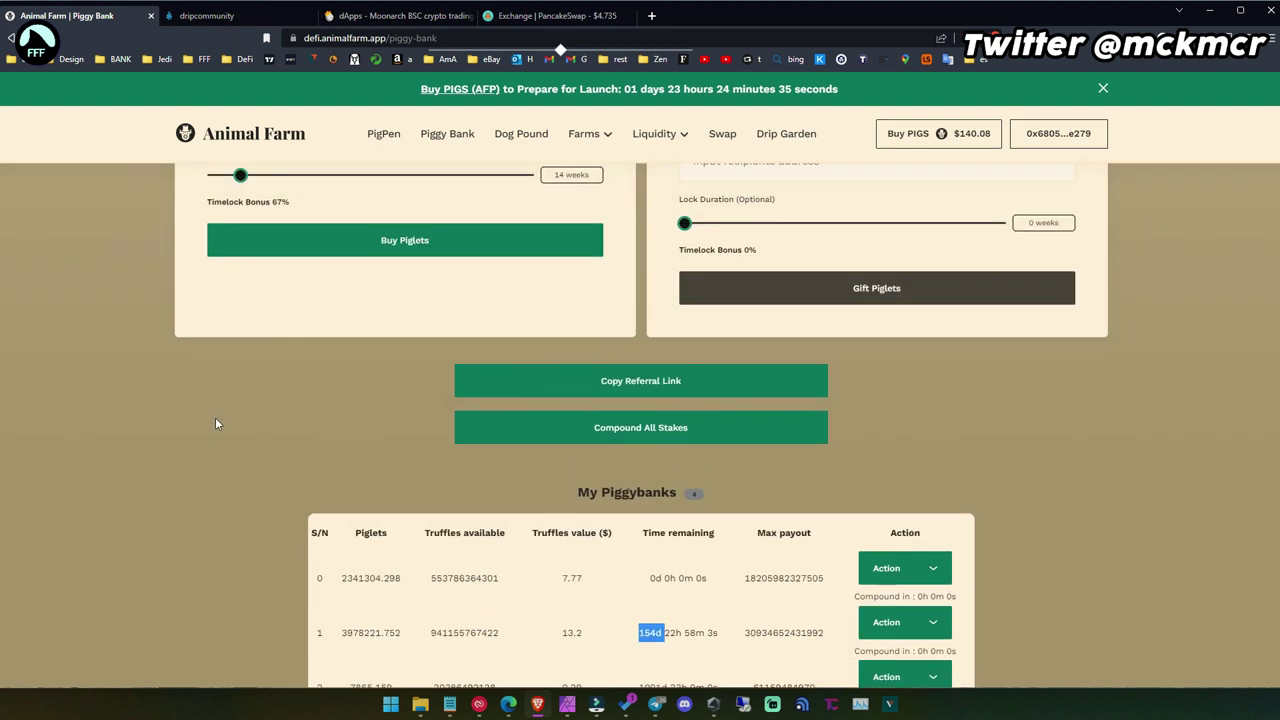
scroll(215, 417, up, 2)
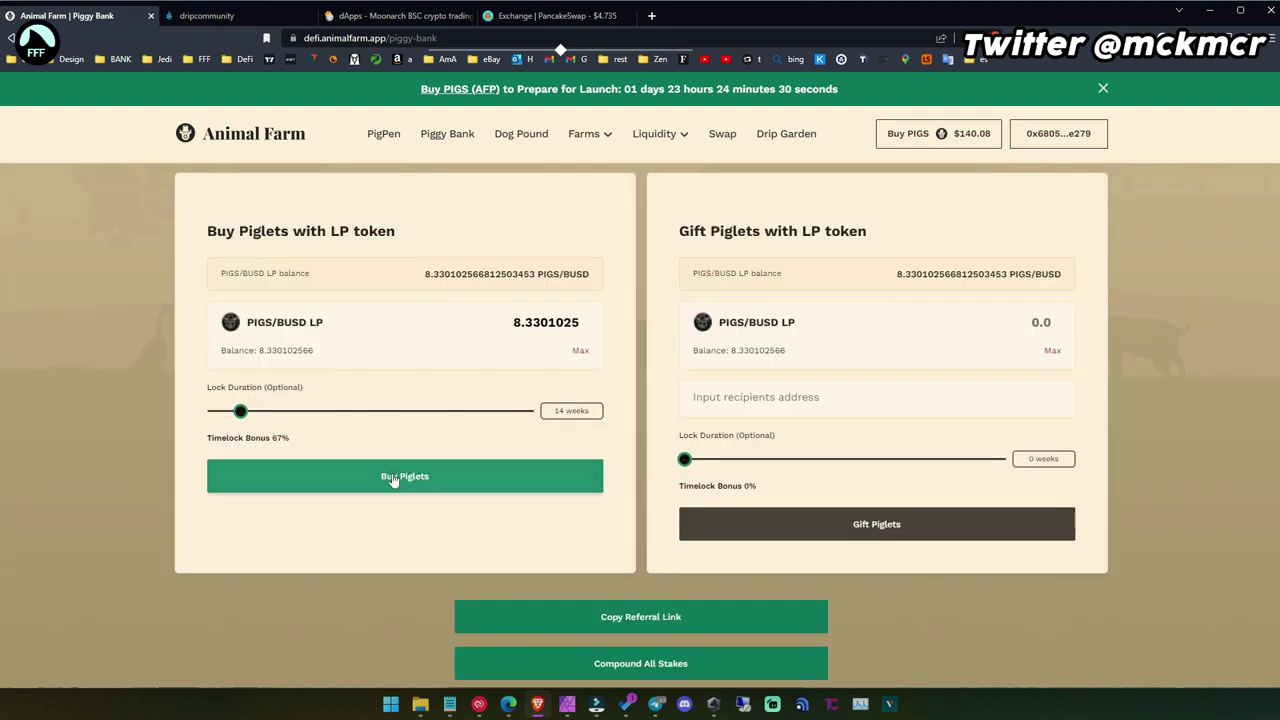
scroll(337, 555, down, 4)
Step: Buy Piglets with the 8.3301025 LP and acknowledge the deposit confirmation
scroll(781, 456, up, 2)
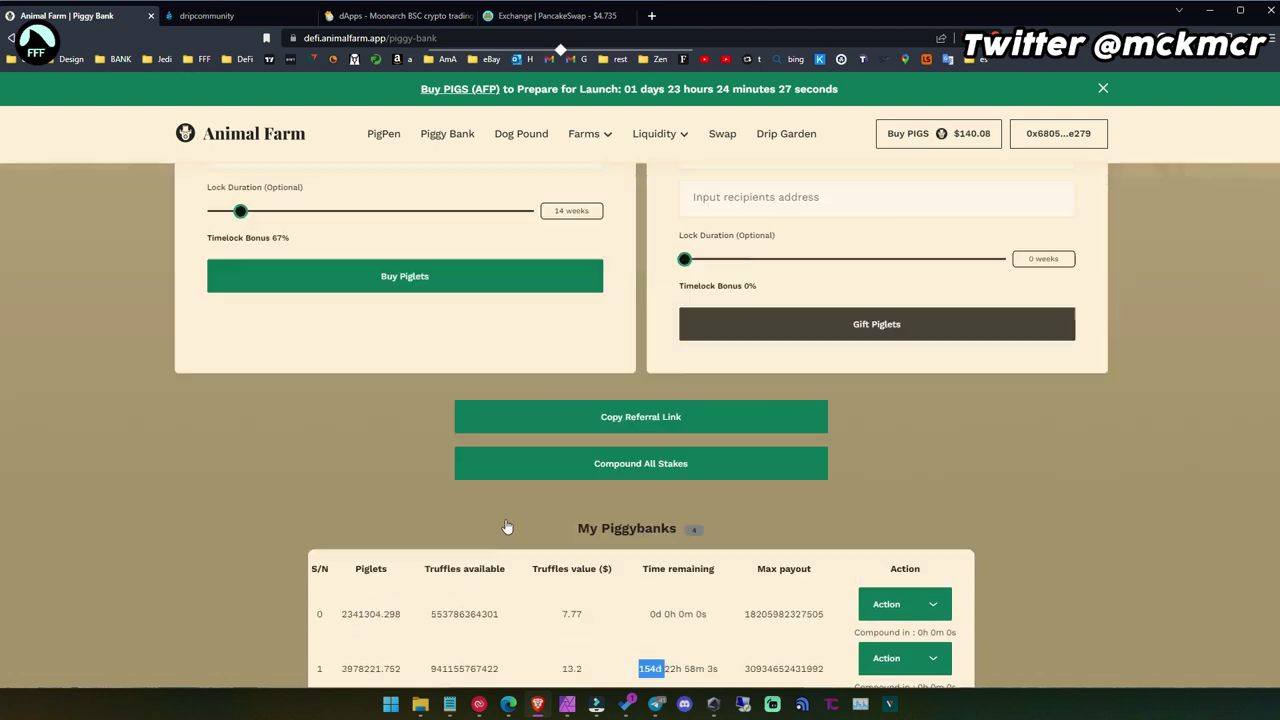
scroll(781, 456, up, 2)
scroll(906, 366, down, 4)
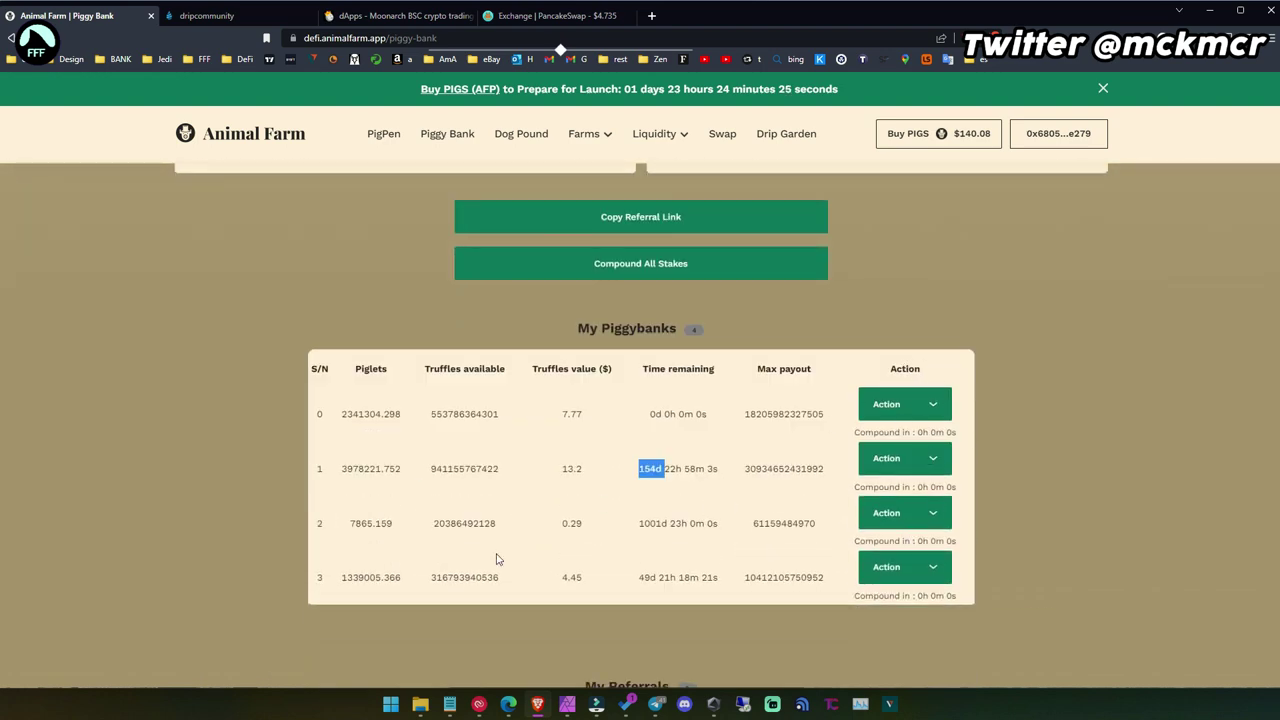
scroll(261, 466, up, 2)
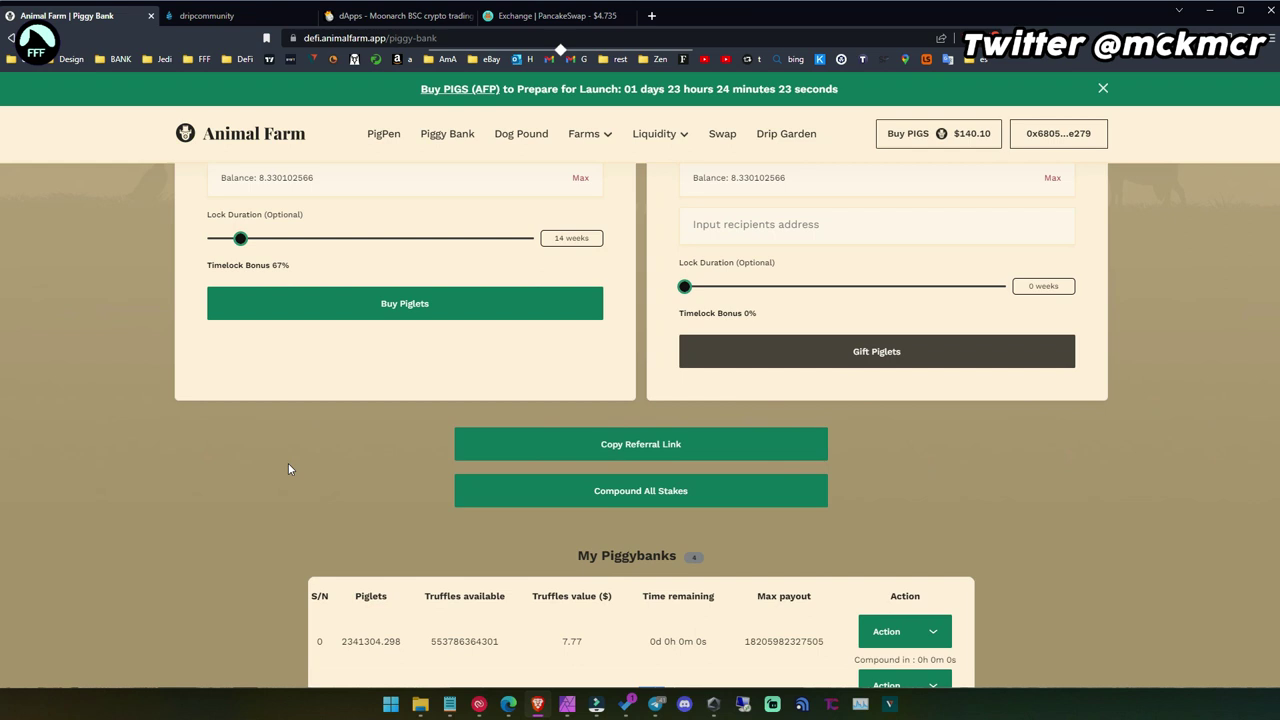
scroll(281, 481, up, 1)
click(410, 413)
click(634, 470)
Step: Review the new fifth piggybank (3,552,266.595 Piglets, 97 days left) against the other rows' lock times
scroll(228, 519, down, 3)
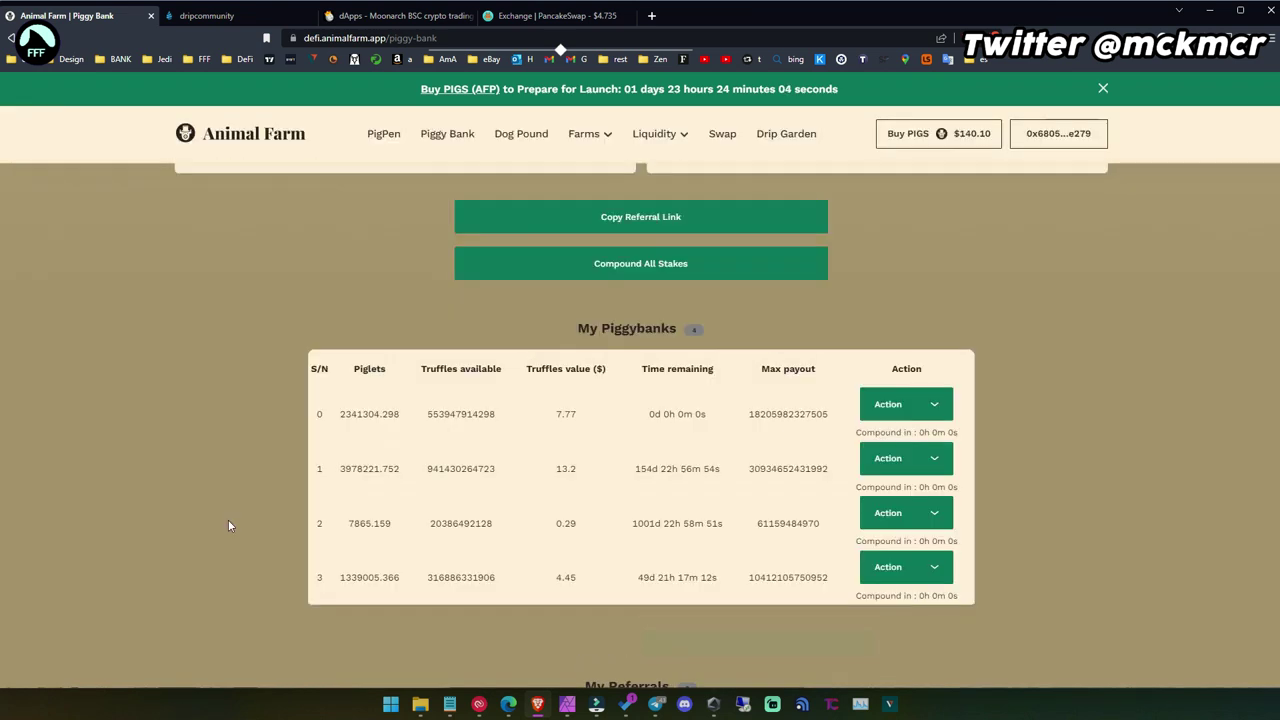
scroll(225, 518, down, 1)
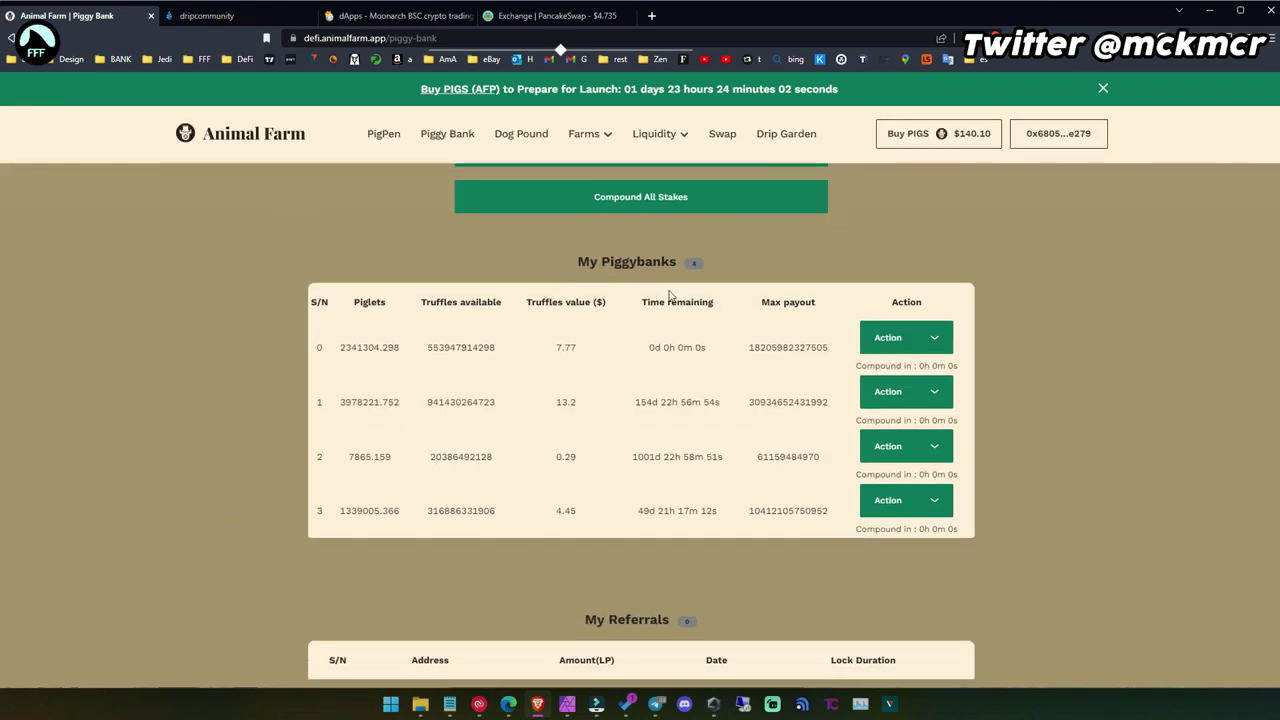
scroll(487, 467, down, 4)
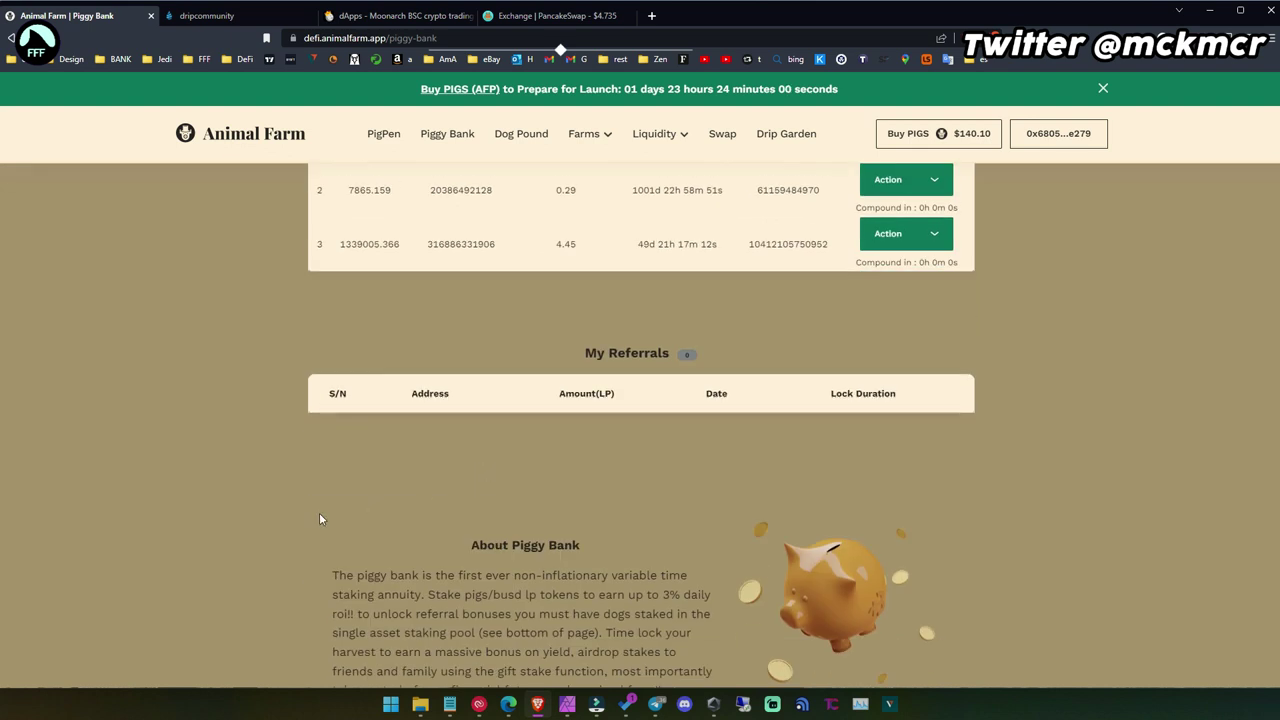
scroll(320, 518, up, 4)
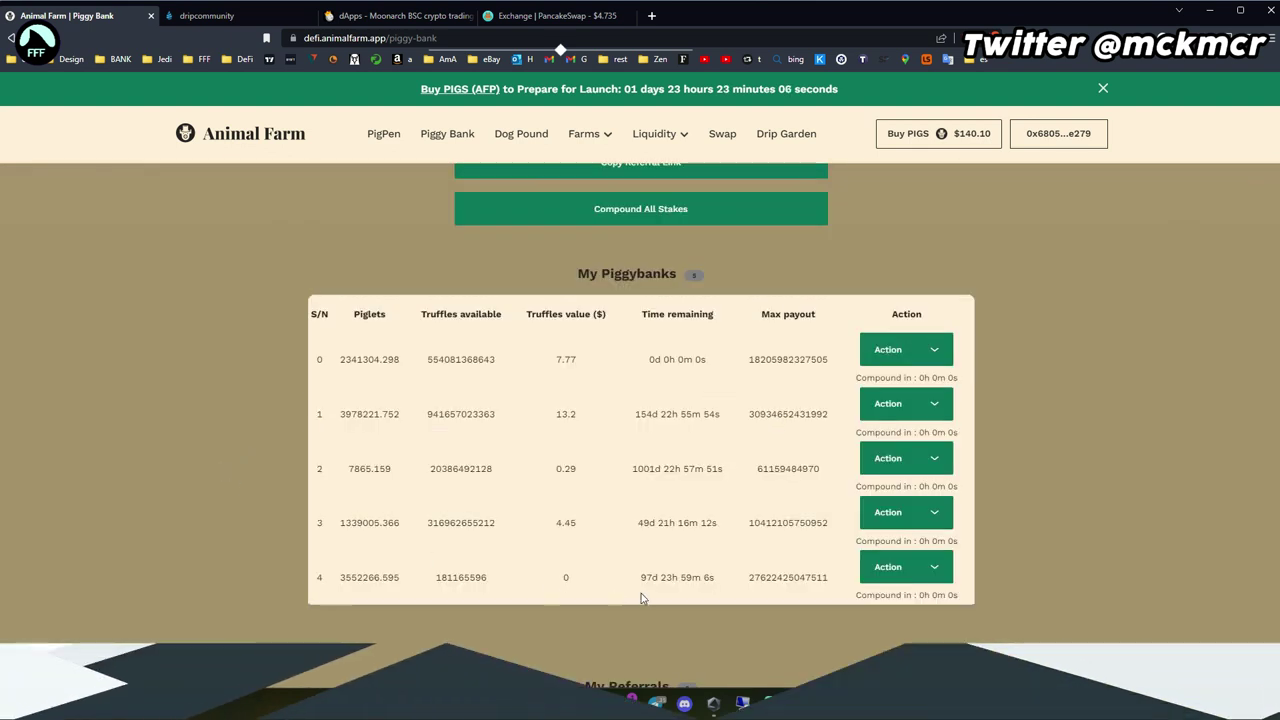
drag(636, 577, 723, 580)
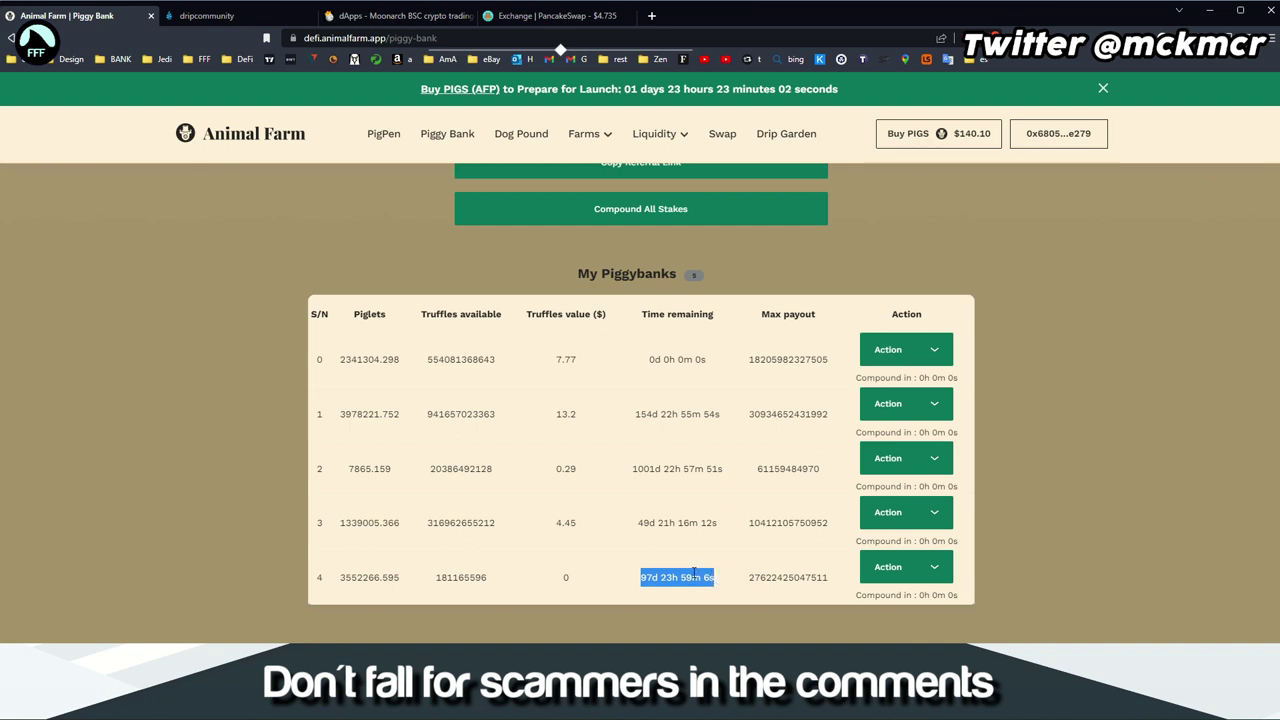
drag(634, 522, 683, 522)
drag(632, 414, 668, 413)
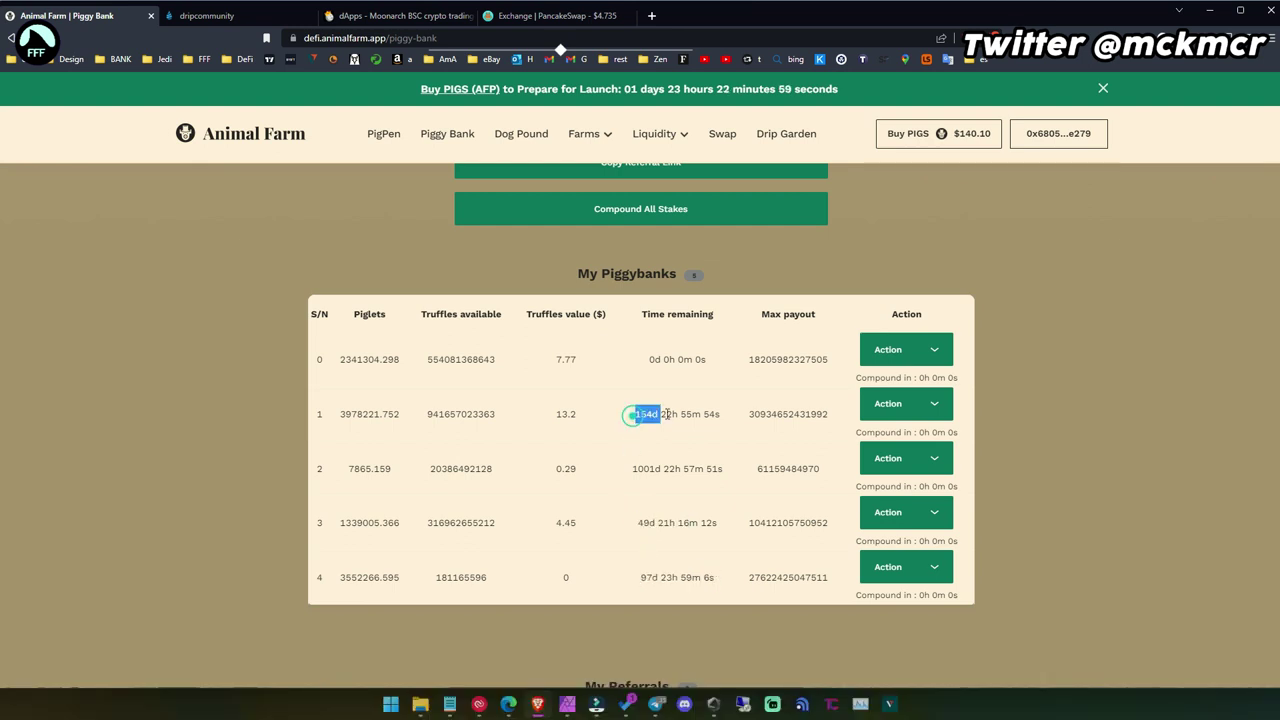
drag(643, 577, 718, 576)
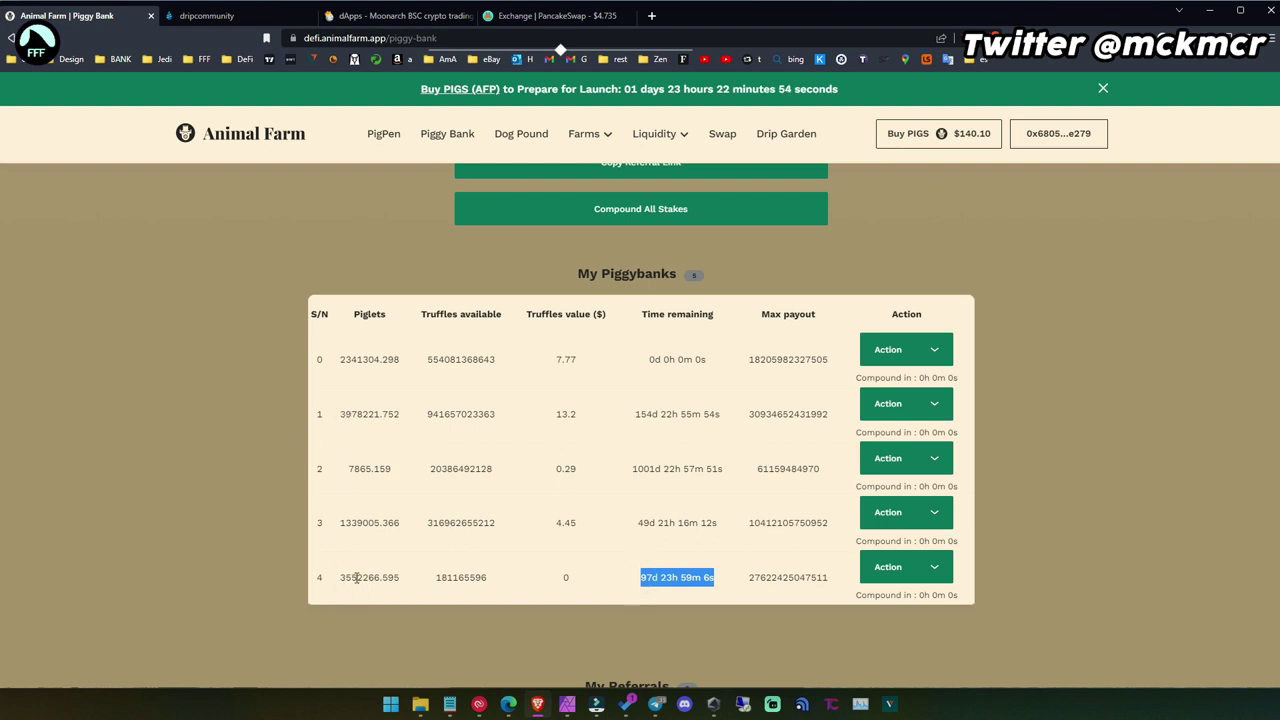
drag(340, 414, 383, 414)
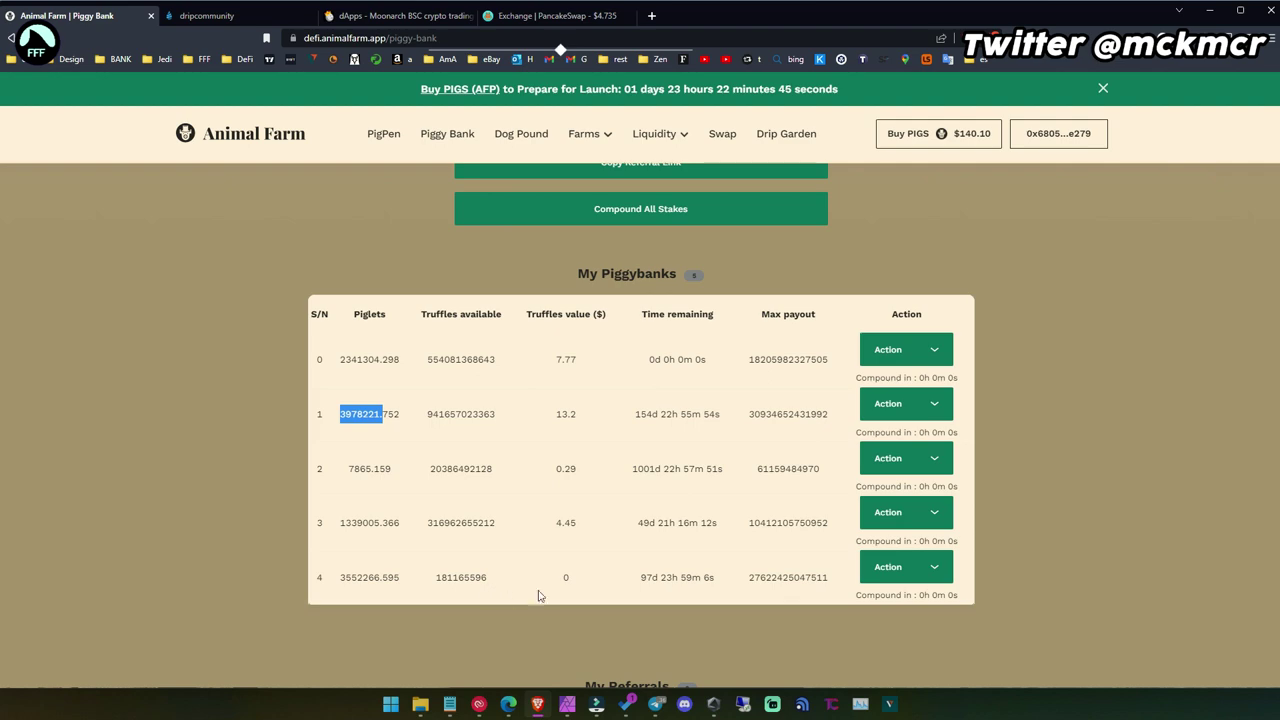
scroll(530, 610, up, 7)
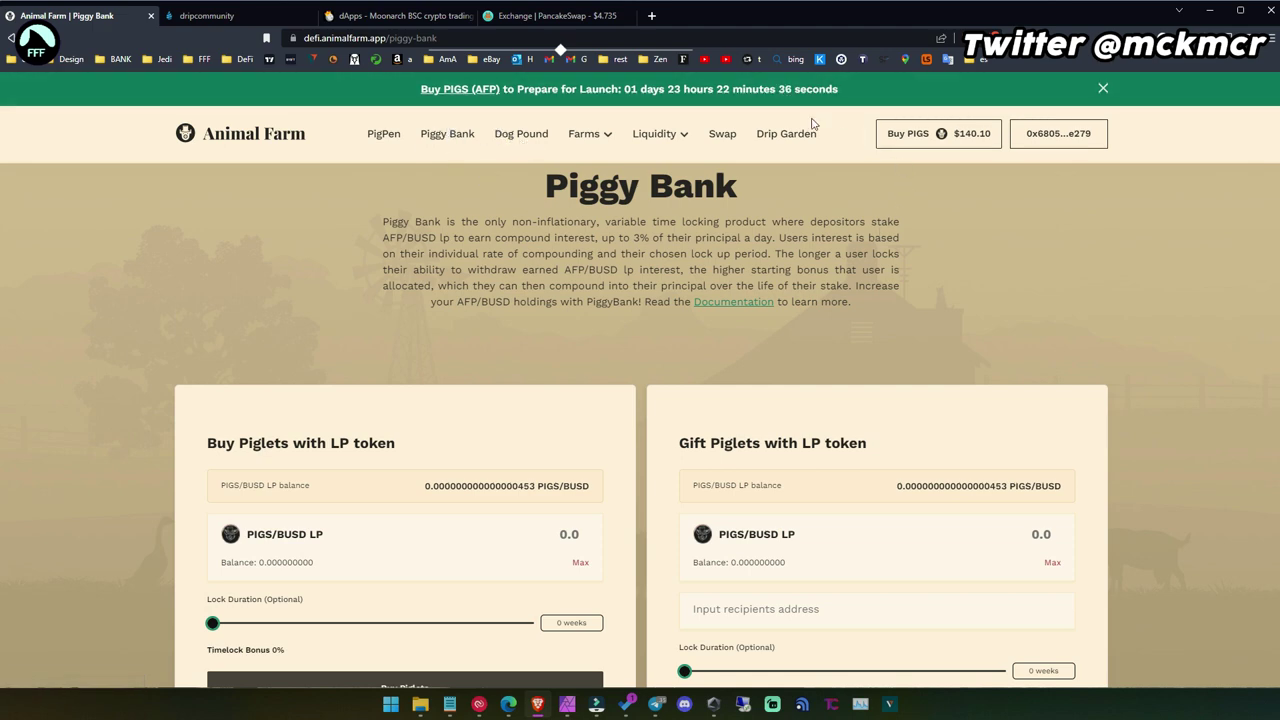
click(206, 16)
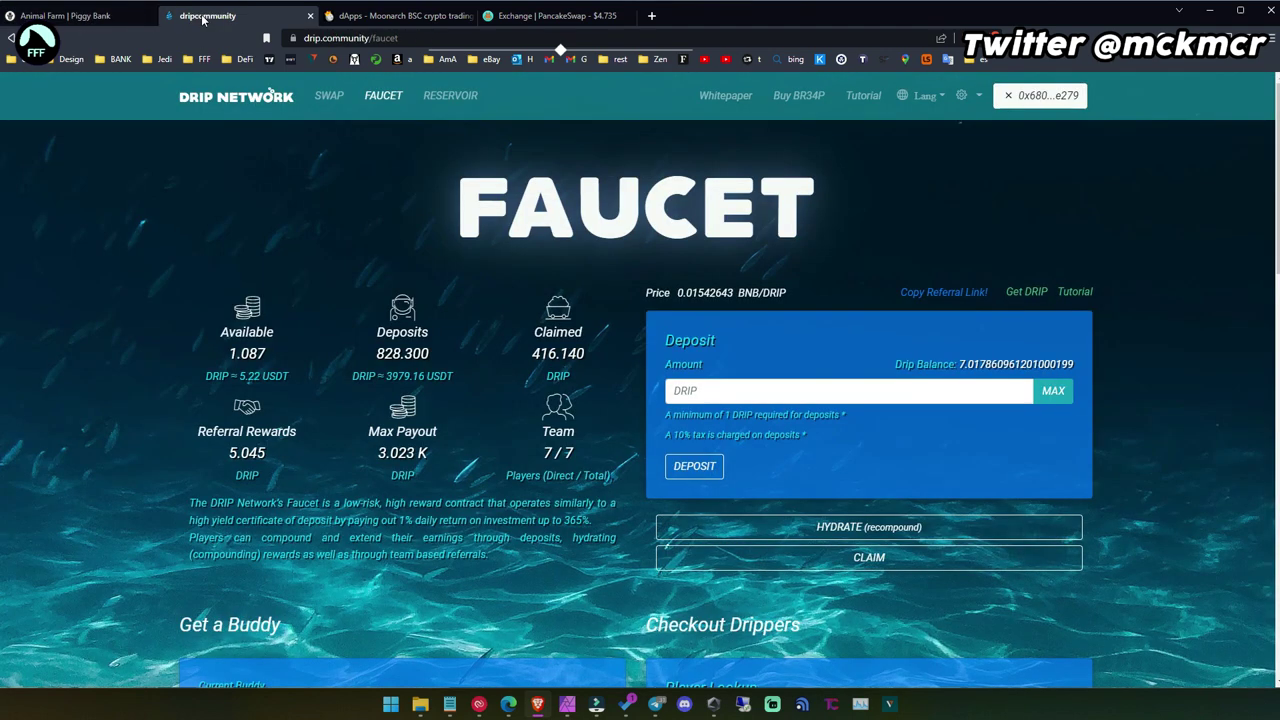
click(78, 17)
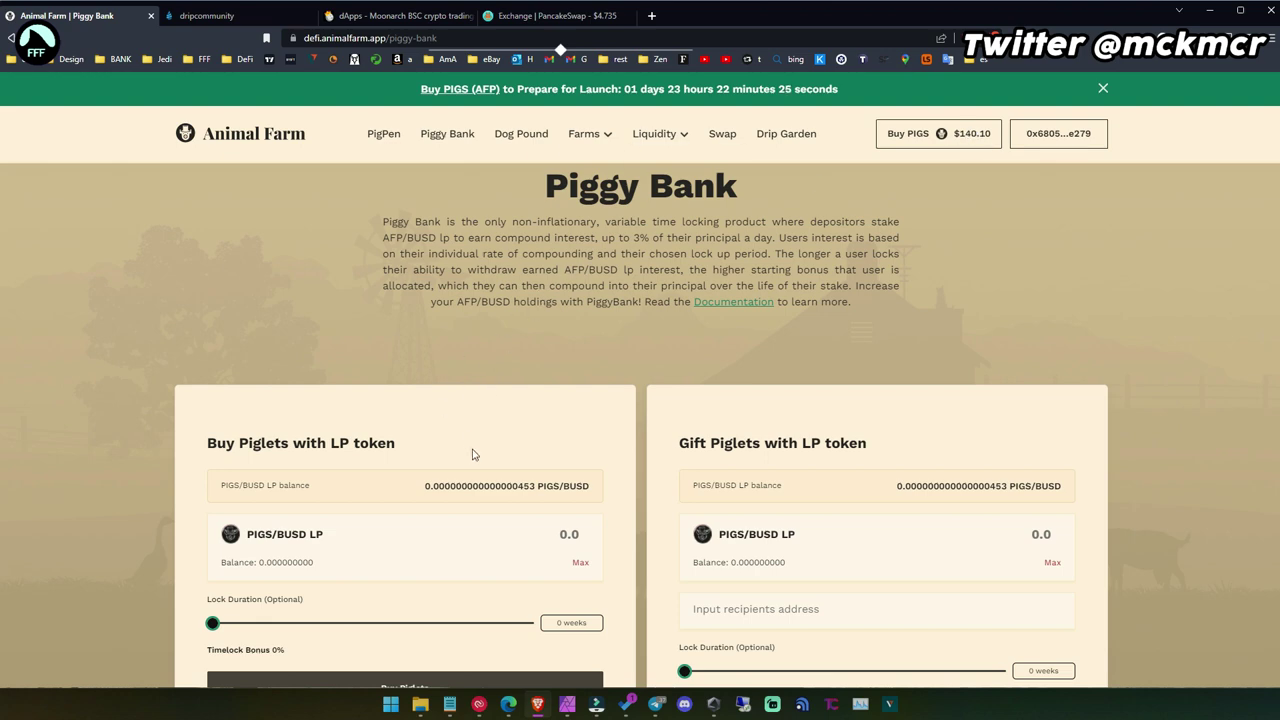
scroll(474, 390, down, 2)
scroll(127, 450, down, 2)
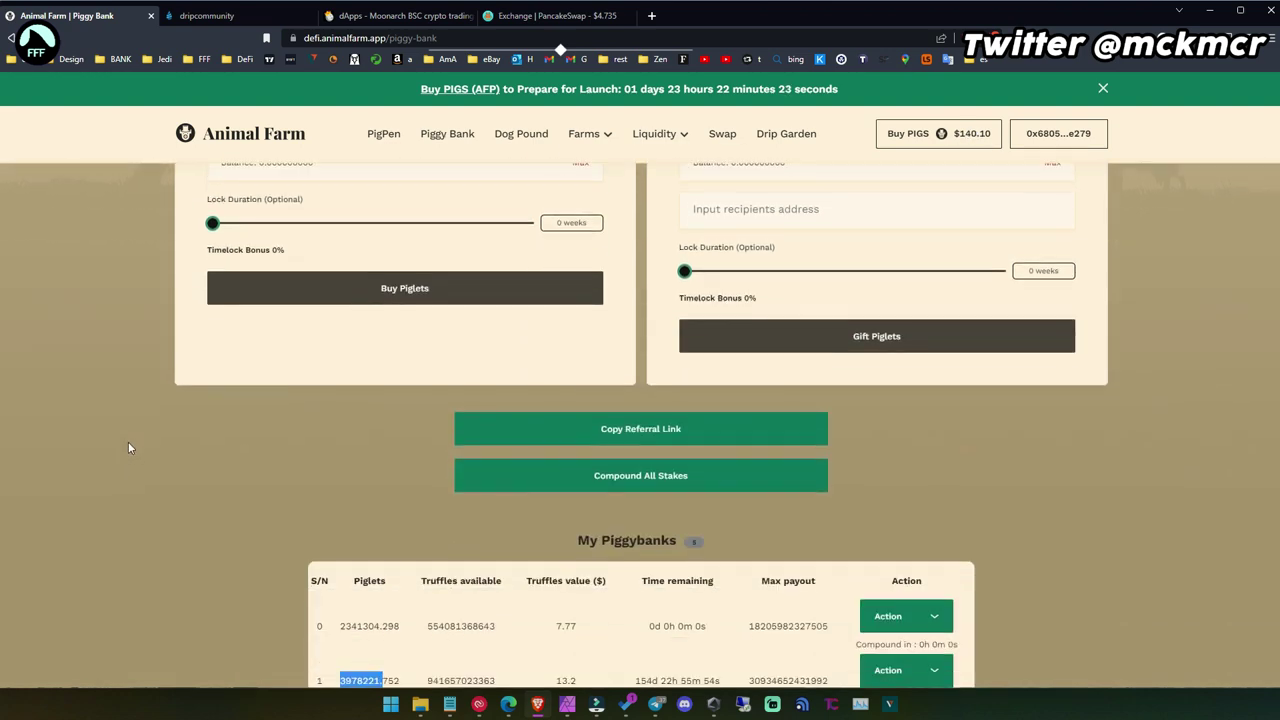
scroll(128, 441, down, 4)
scroll(226, 487, up, 2)
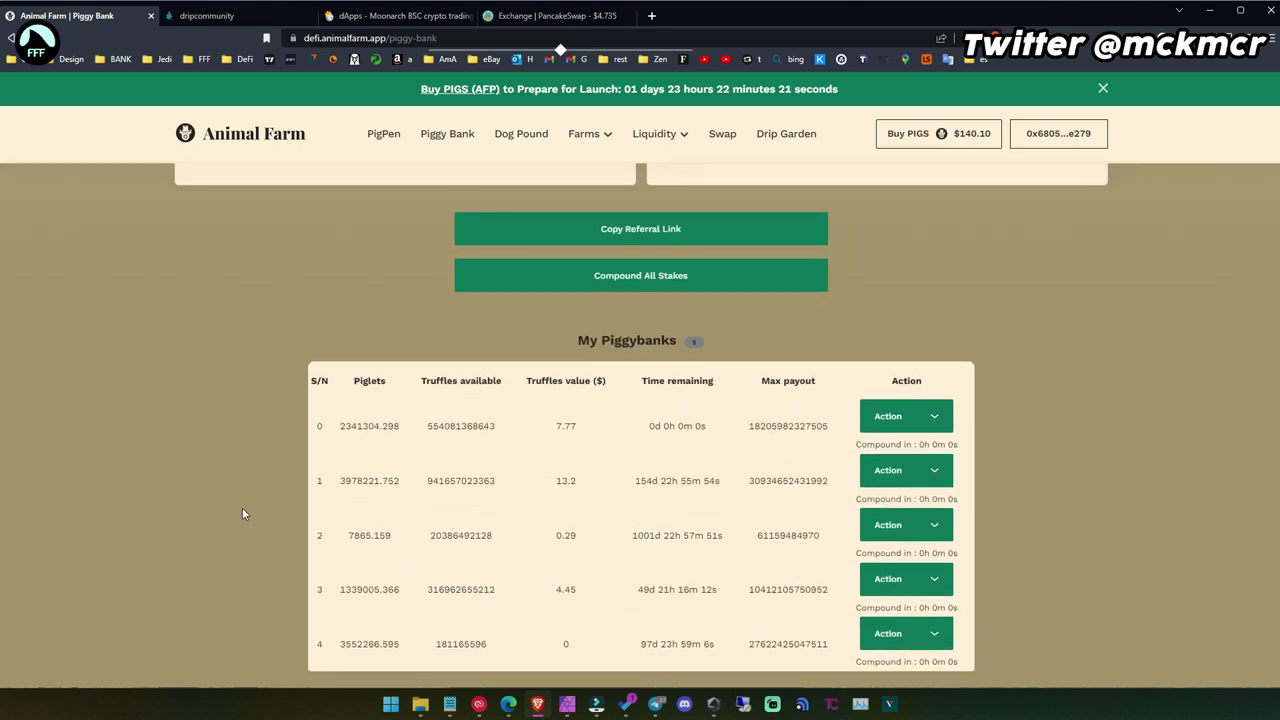
scroll(242, 514, down, 1)
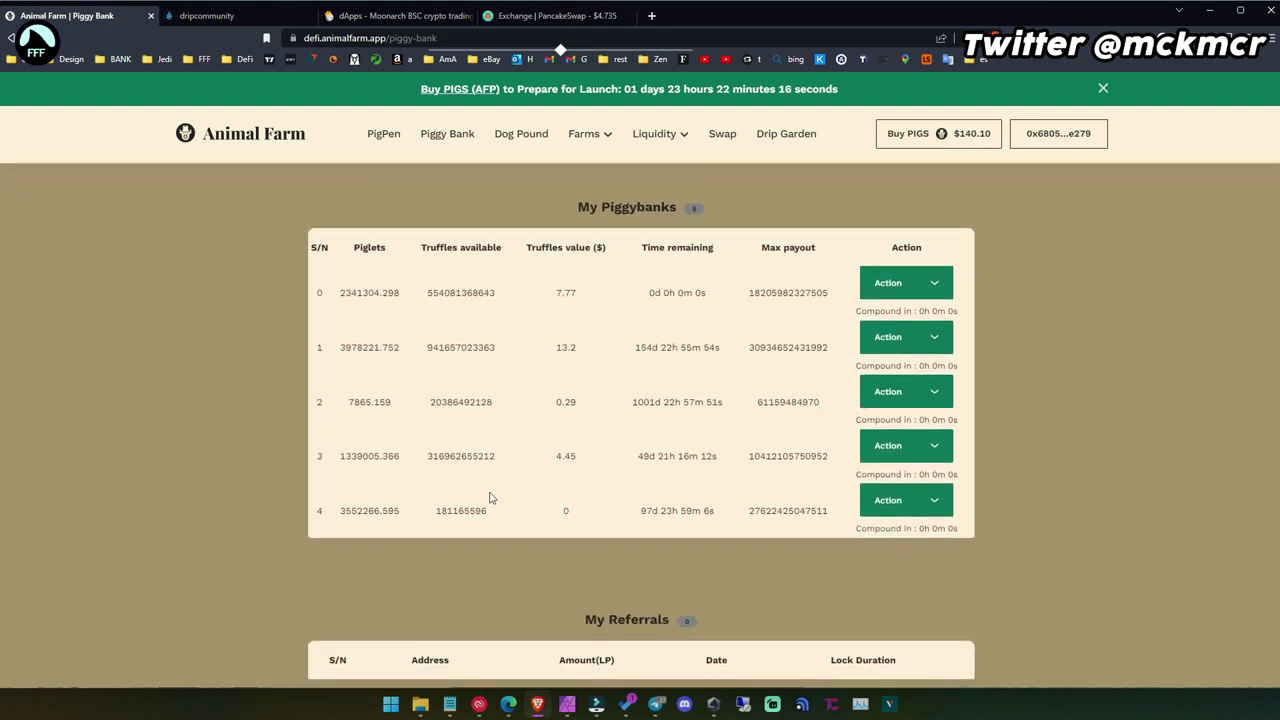
scroll(490, 497, up, 10)
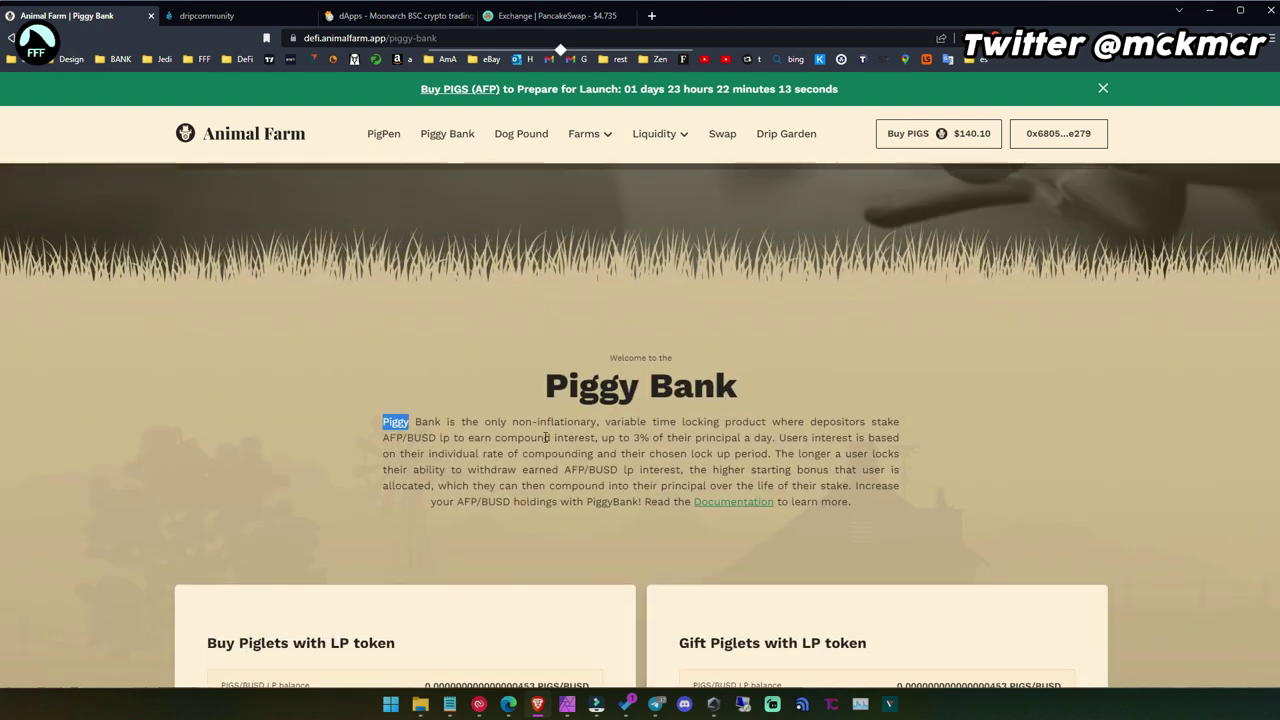
triple_click(546, 437)
click(938, 508)
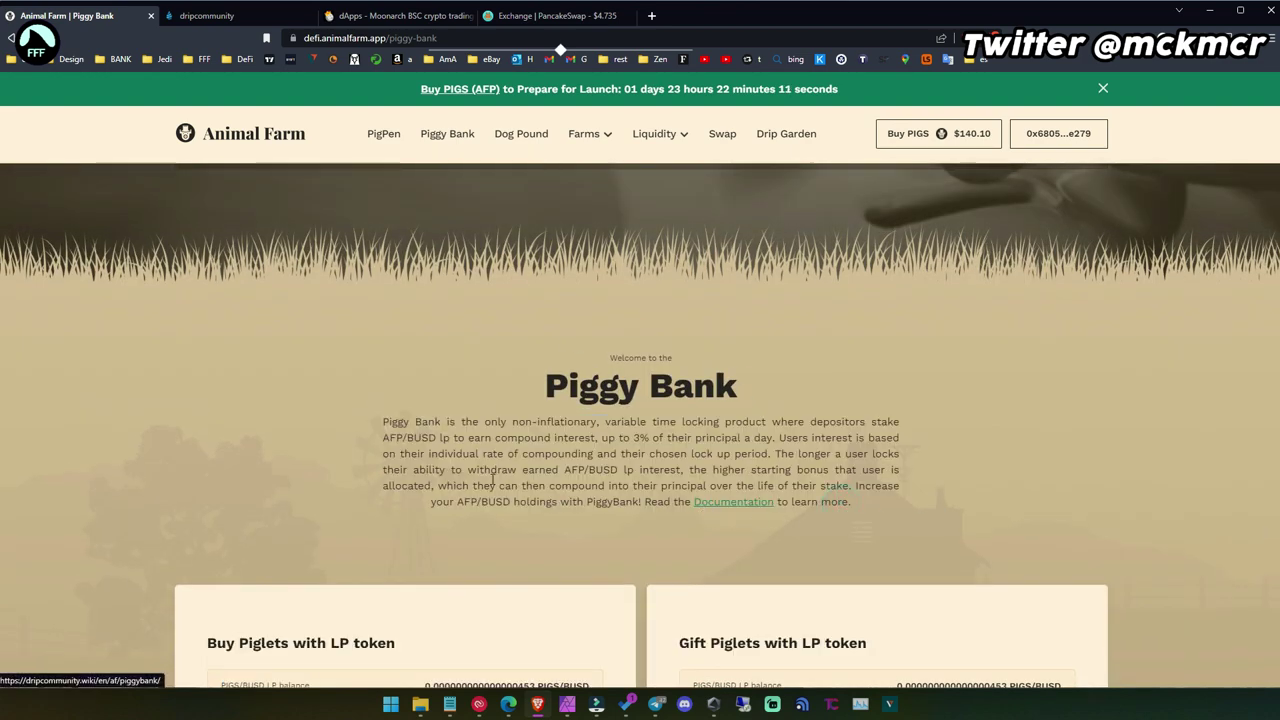
scroll(472, 349, down, 7)
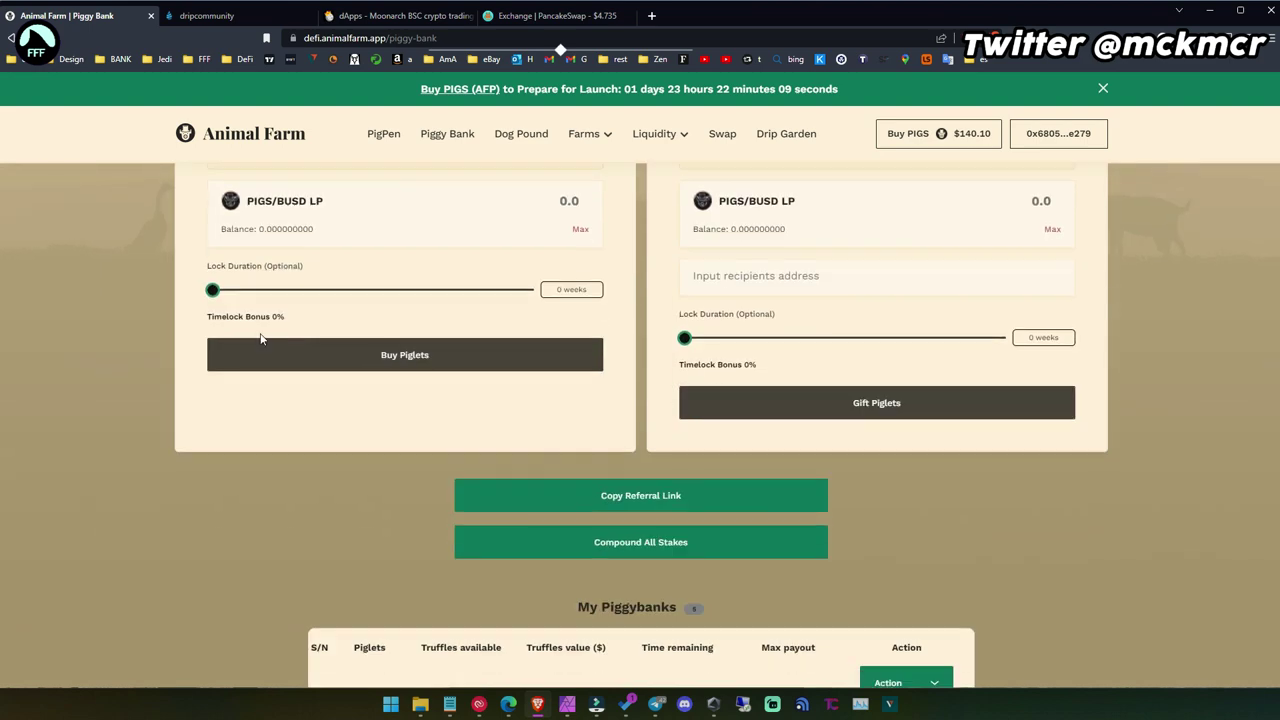
scroll(352, 377, down, 3)
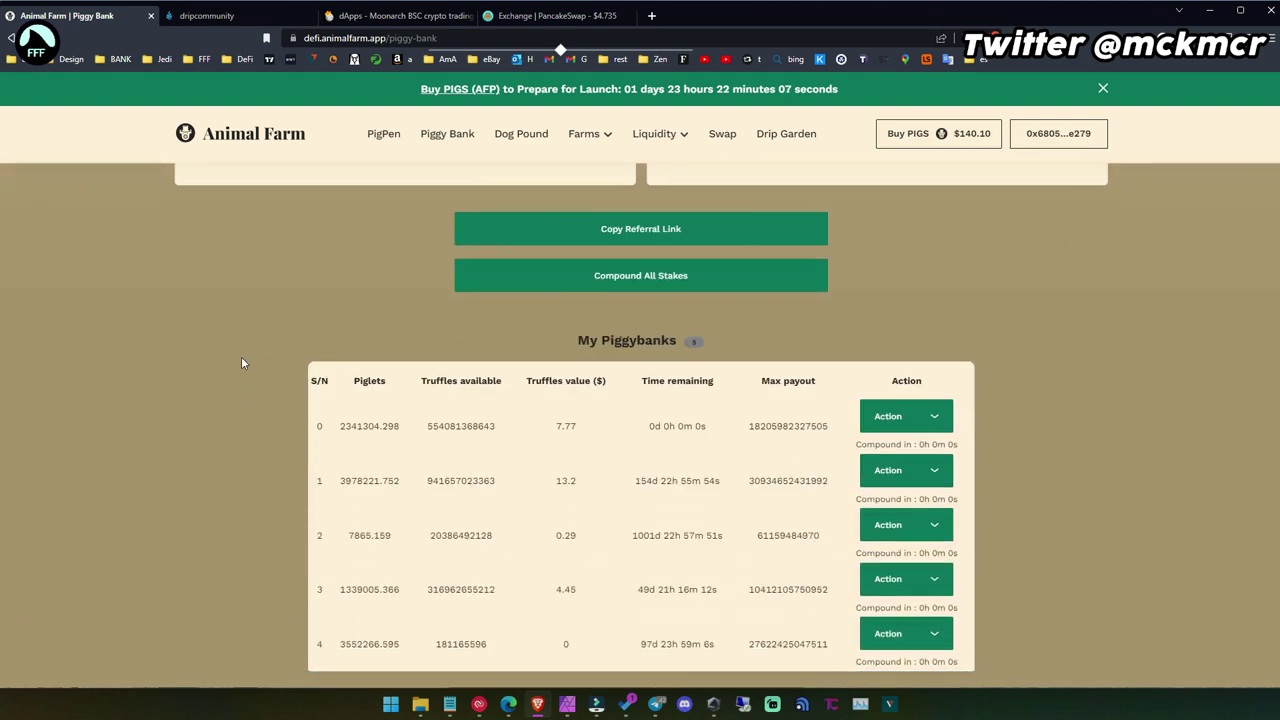
scroll(334, 406, down, 2)
scroll(651, 377, up, 1)
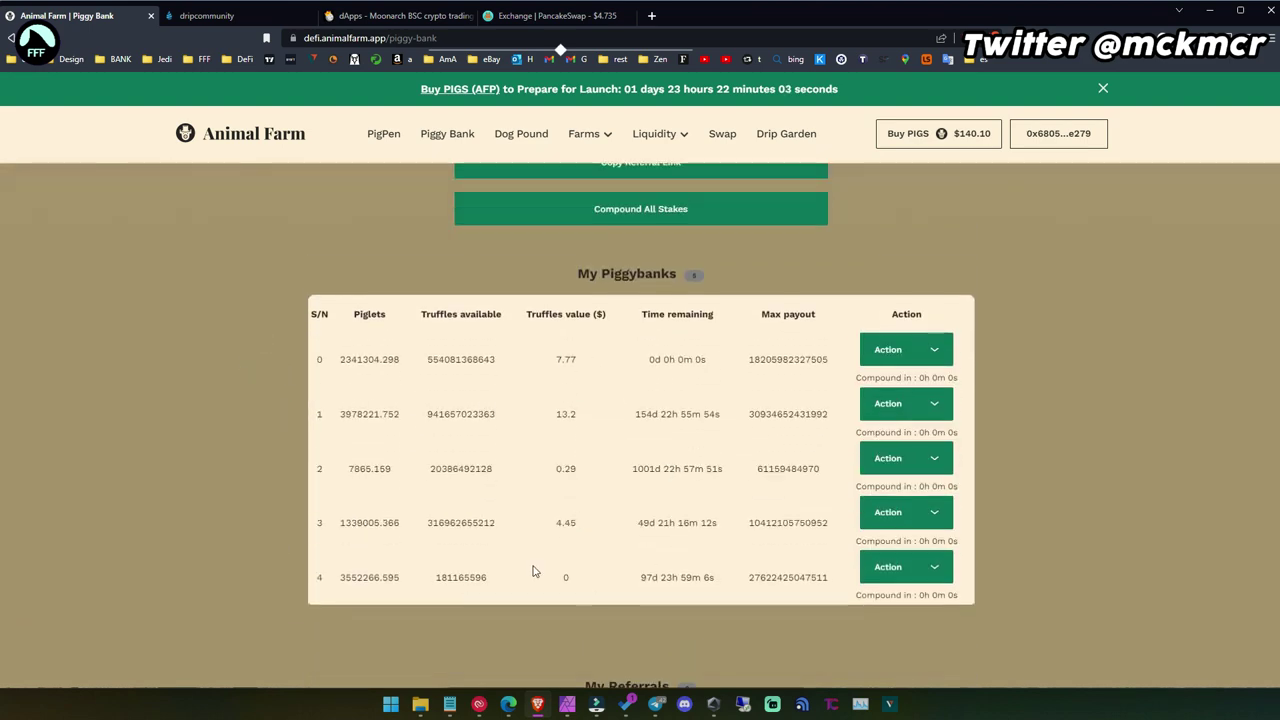
drag(334, 580, 490, 580)
double_click(565, 578)
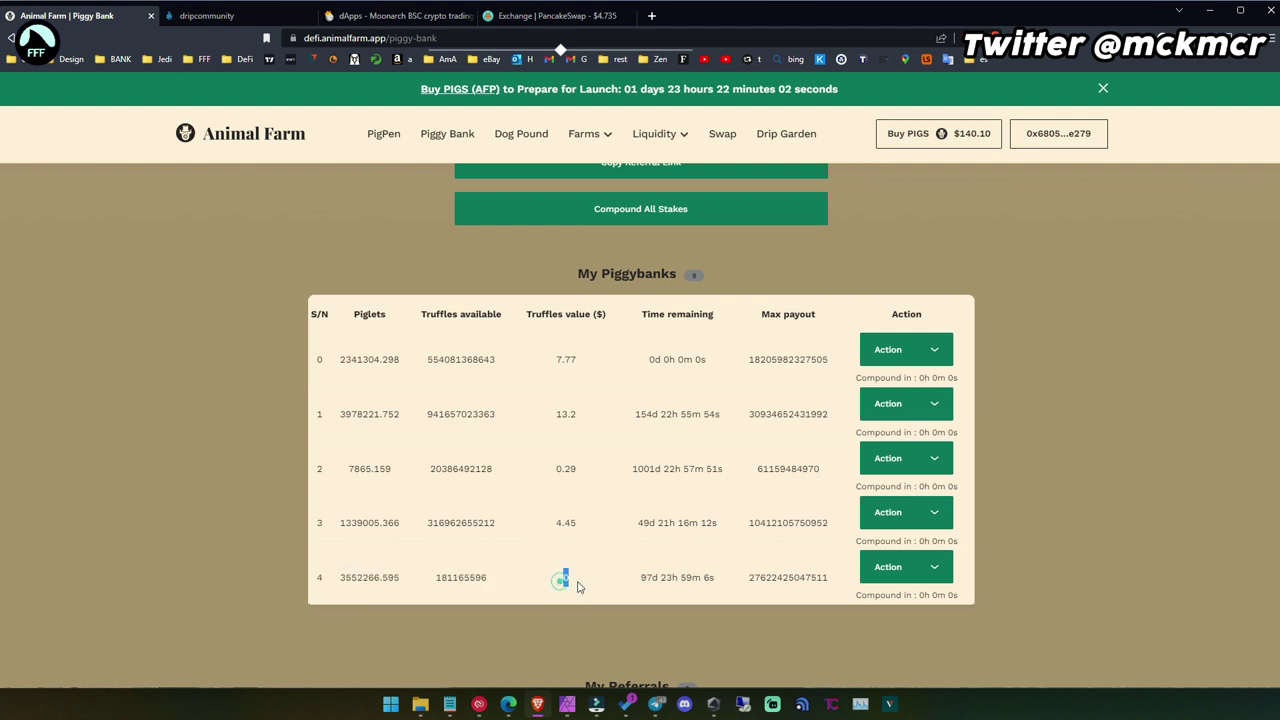
Step: Compound piggybank 3's $4.45 truffles and approve the transaction in MetaMask
double_click(566, 523)
click(578, 526)
click(922, 512)
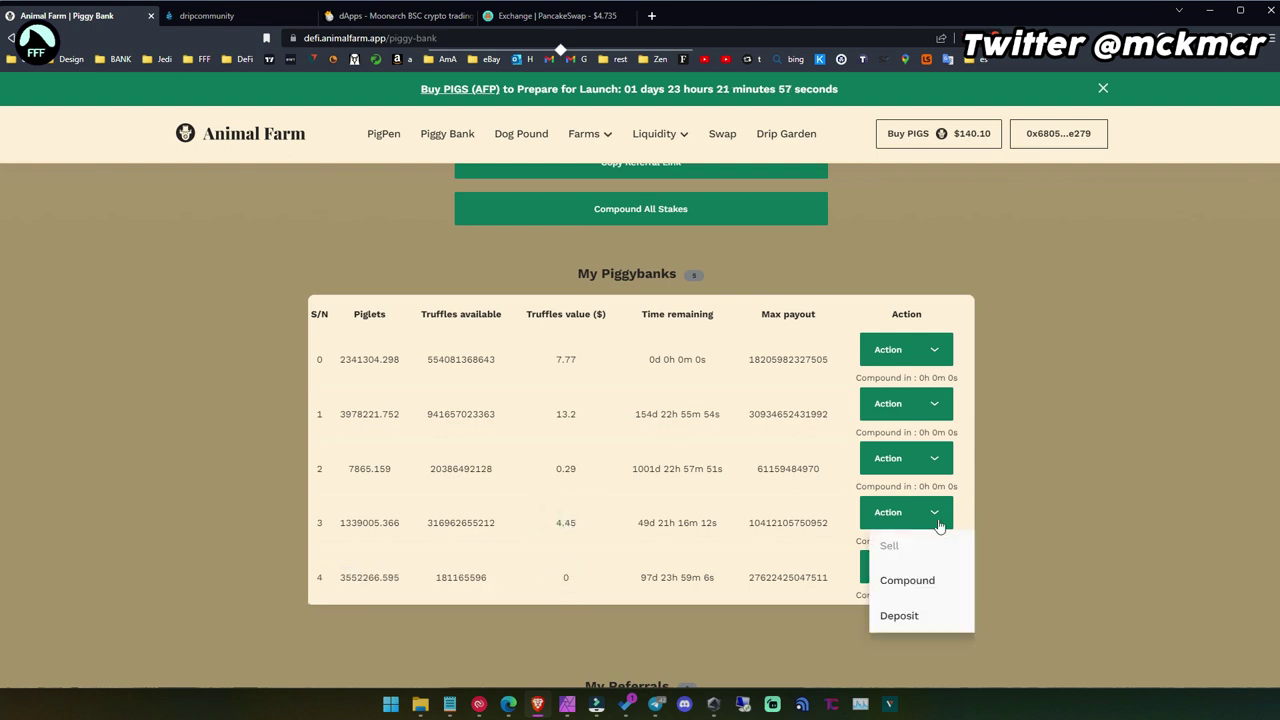
click(907, 580)
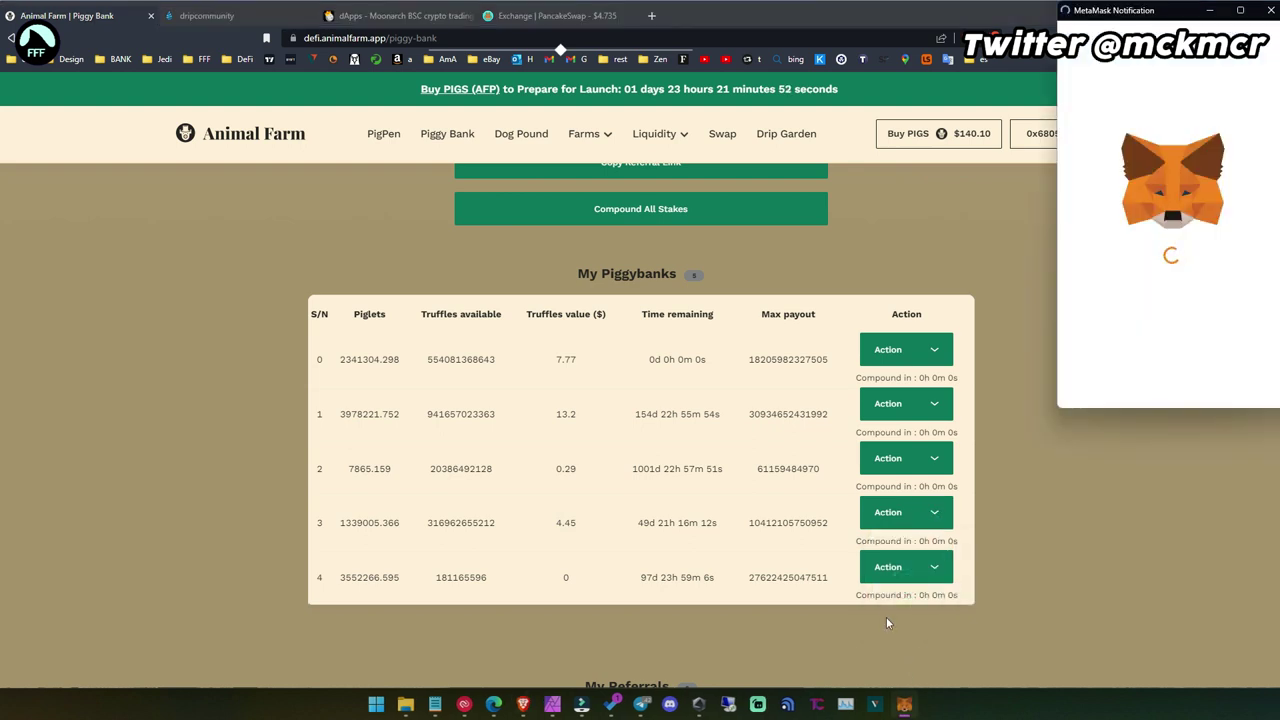
scroll(1166, 369, down, 3)
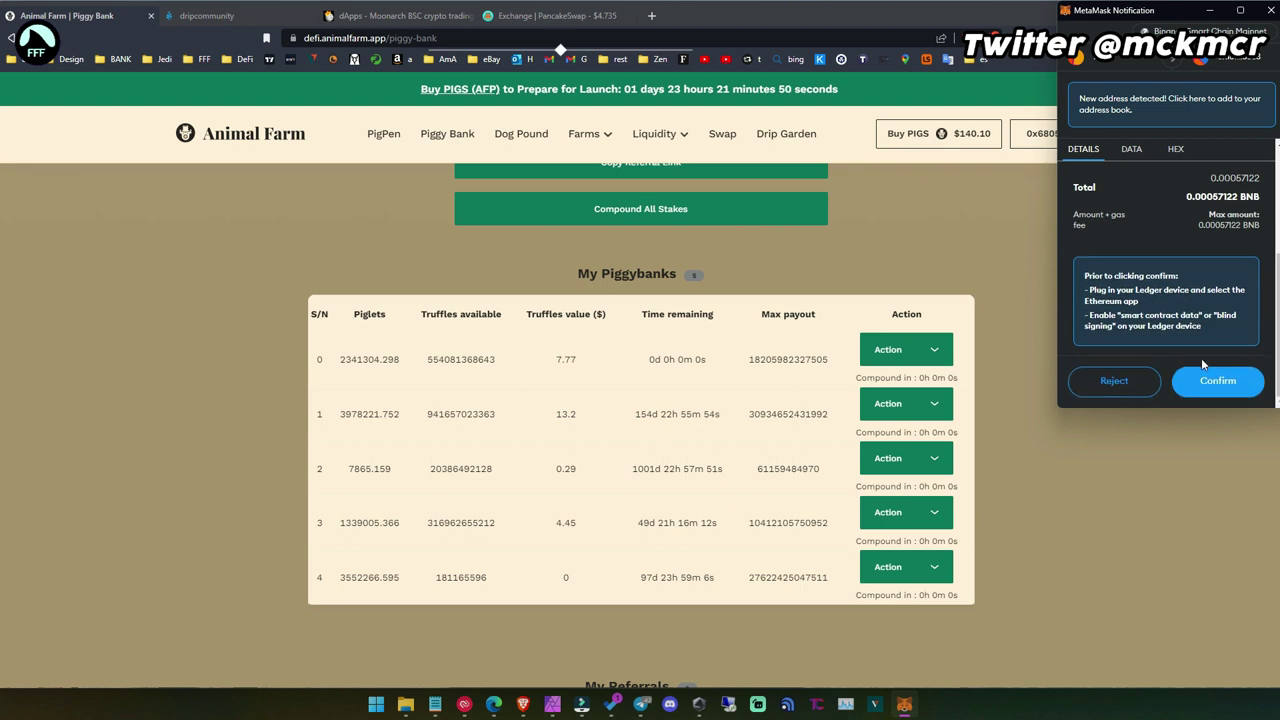
click(1207, 384)
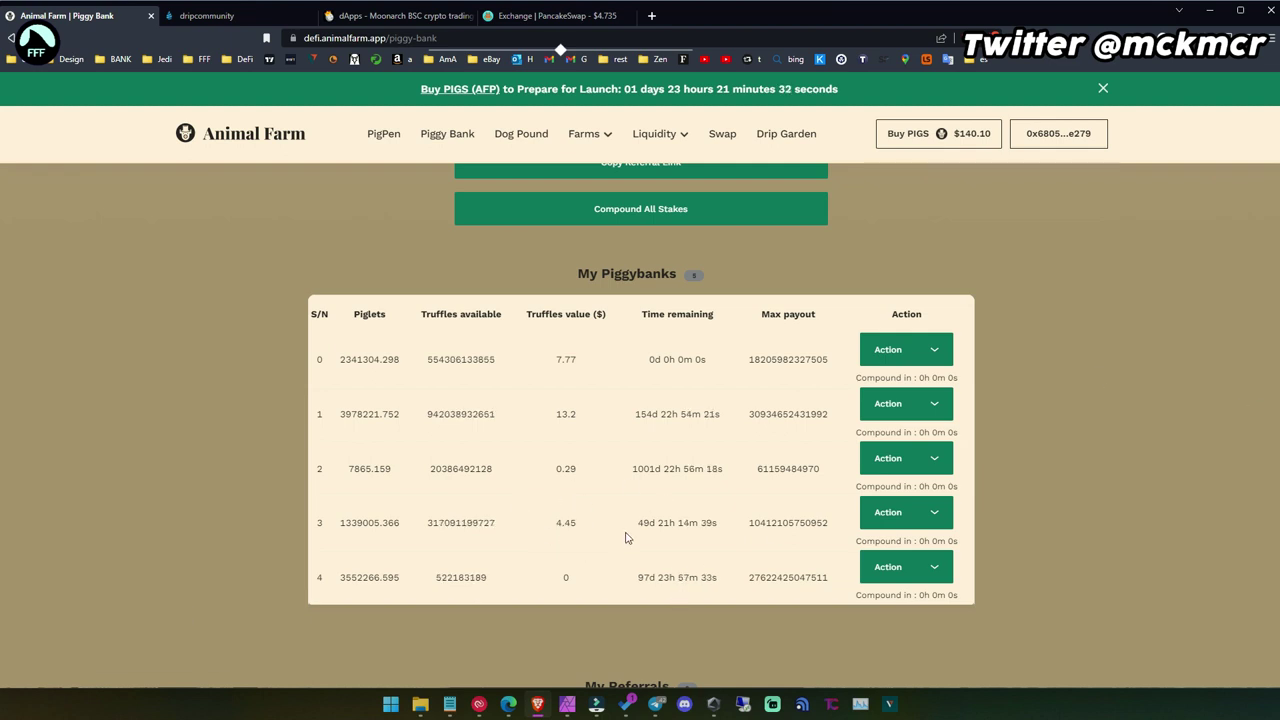
drag(550, 522, 575, 520)
Step: Sell piggybank 0's $7.77 truffles, whose lock time has reached zero, and confirm the transaction
scroll(574, 531, up, 1)
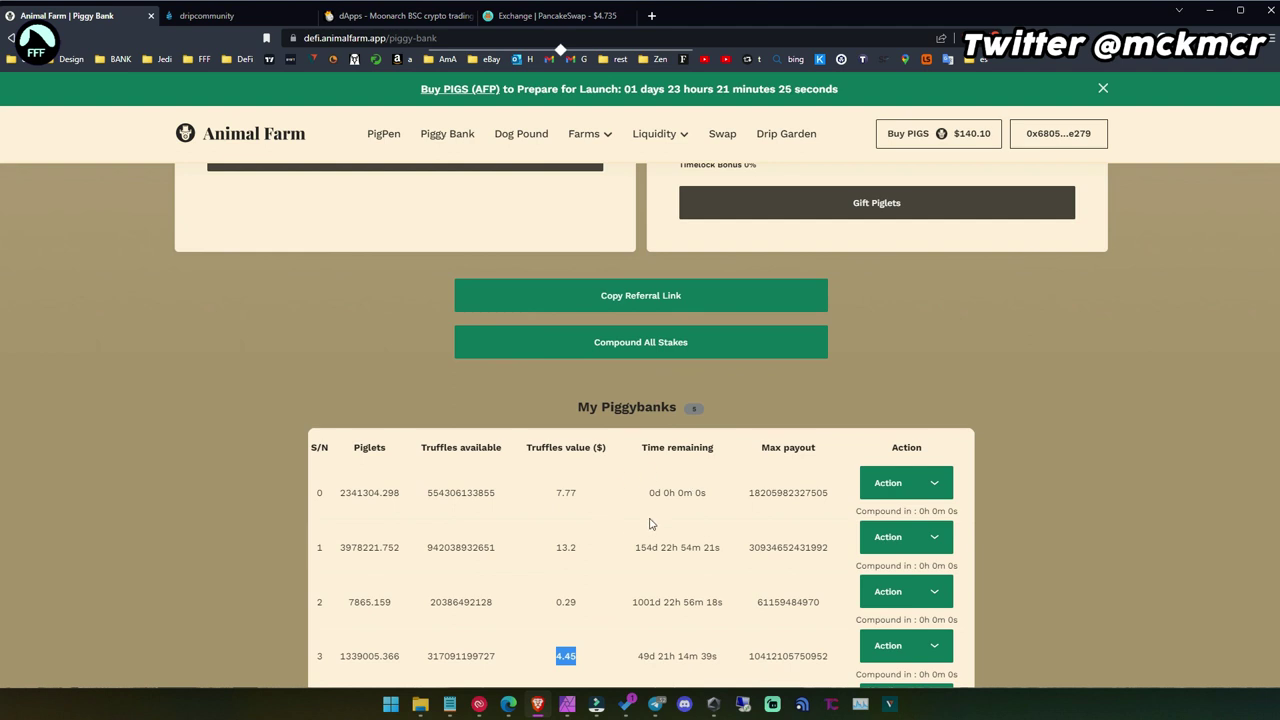
drag(552, 493, 706, 493)
click(933, 483)
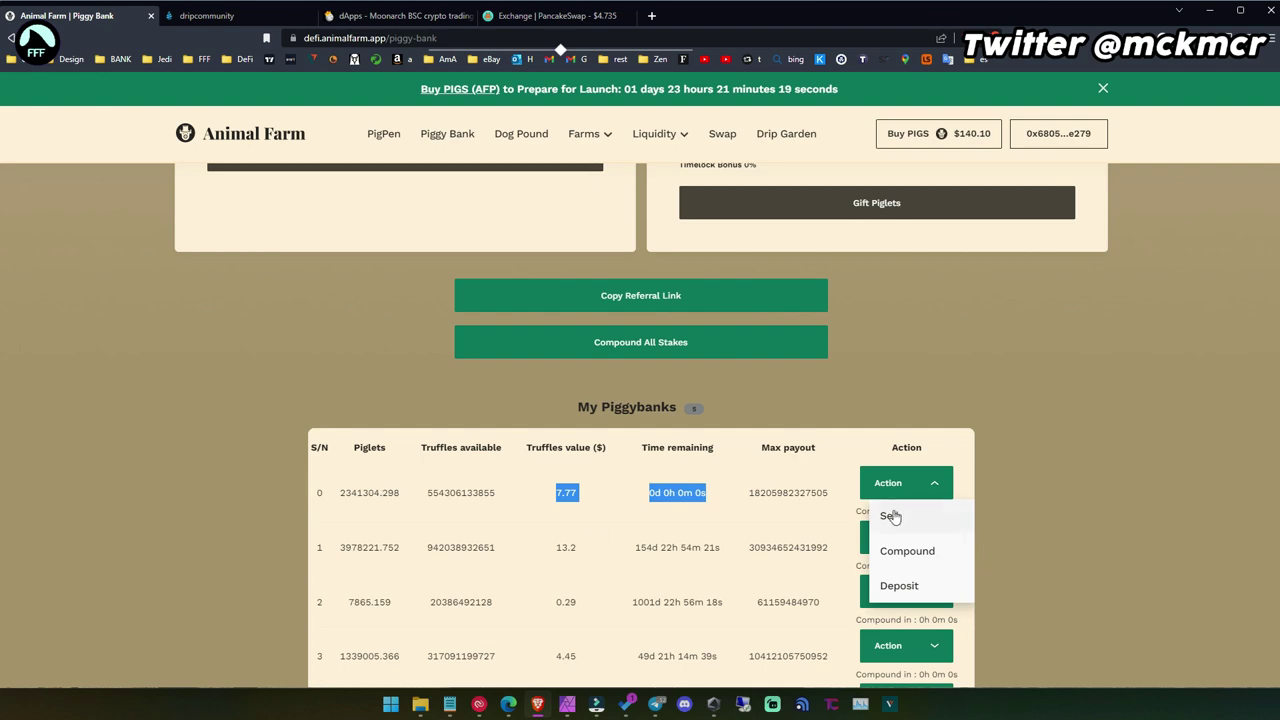
click(710, 517)
scroll(737, 600, down, 3)
scroll(737, 600, up, 1)
scroll(737, 600, up, 1)
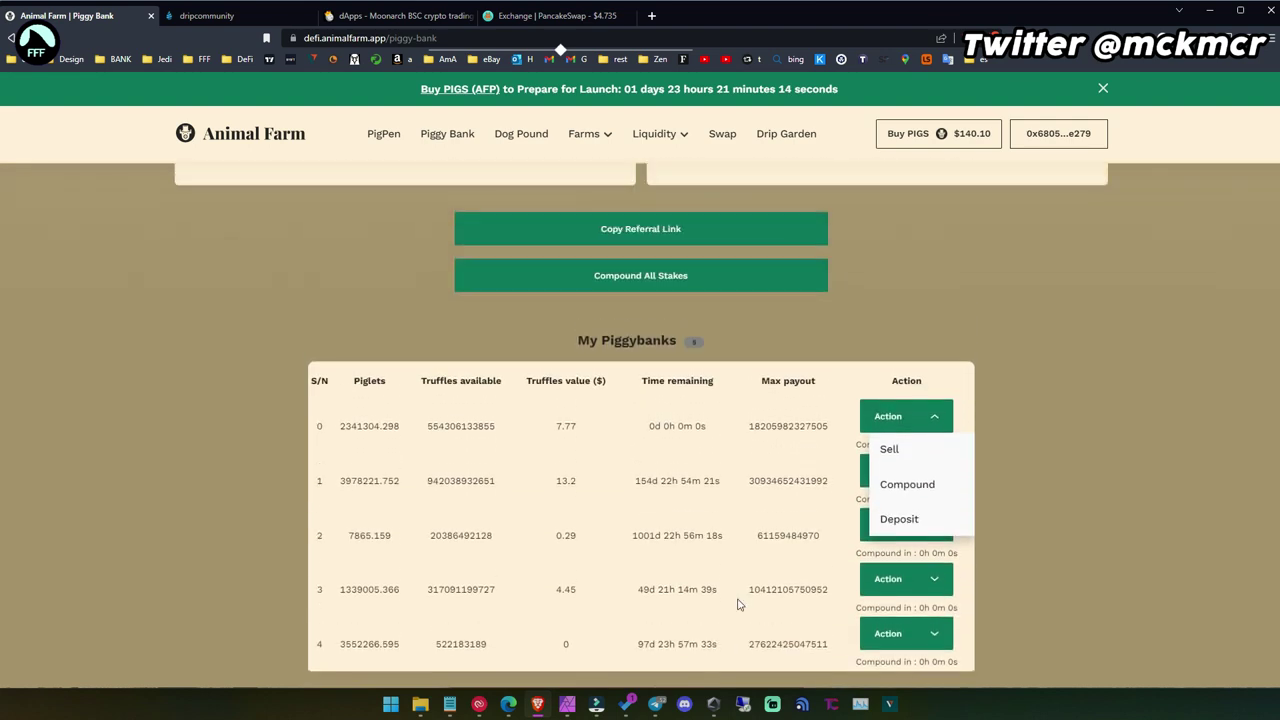
scroll(737, 604, down, 1)
click(907, 386)
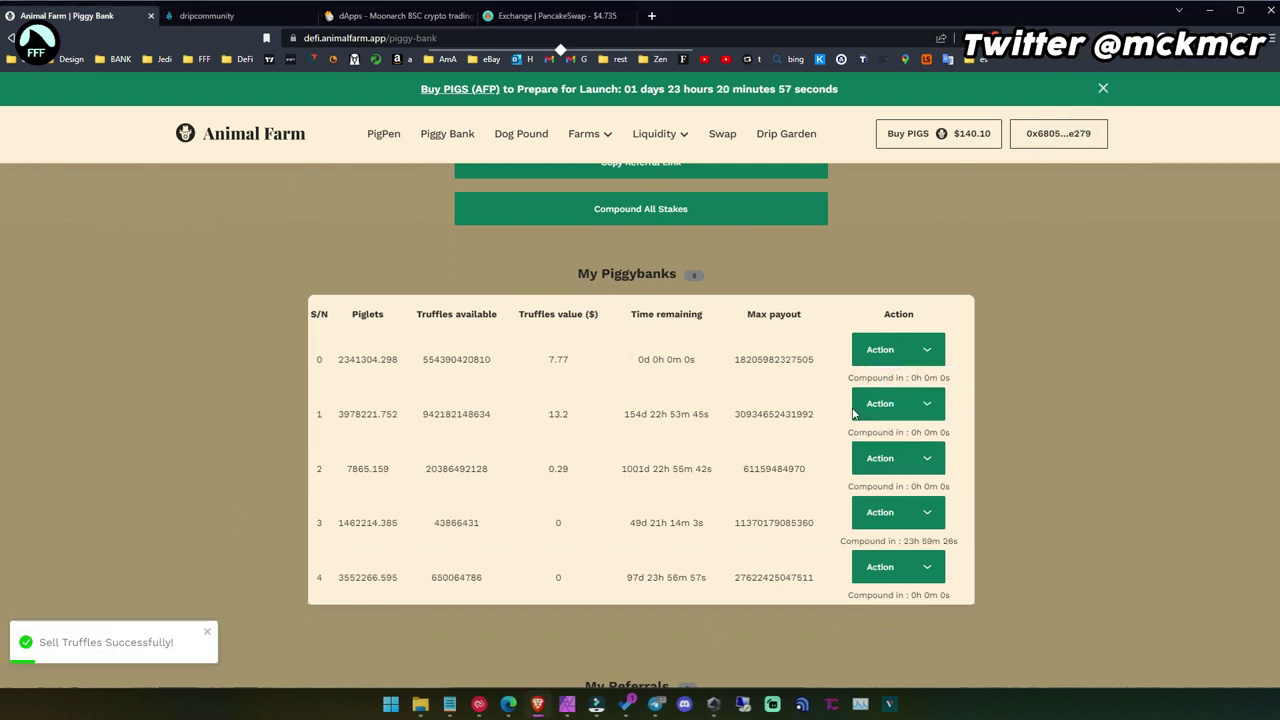
scroll(605, 528, up, 1)
scroll(605, 528, down, 1)
scroll(603, 530, up, 3)
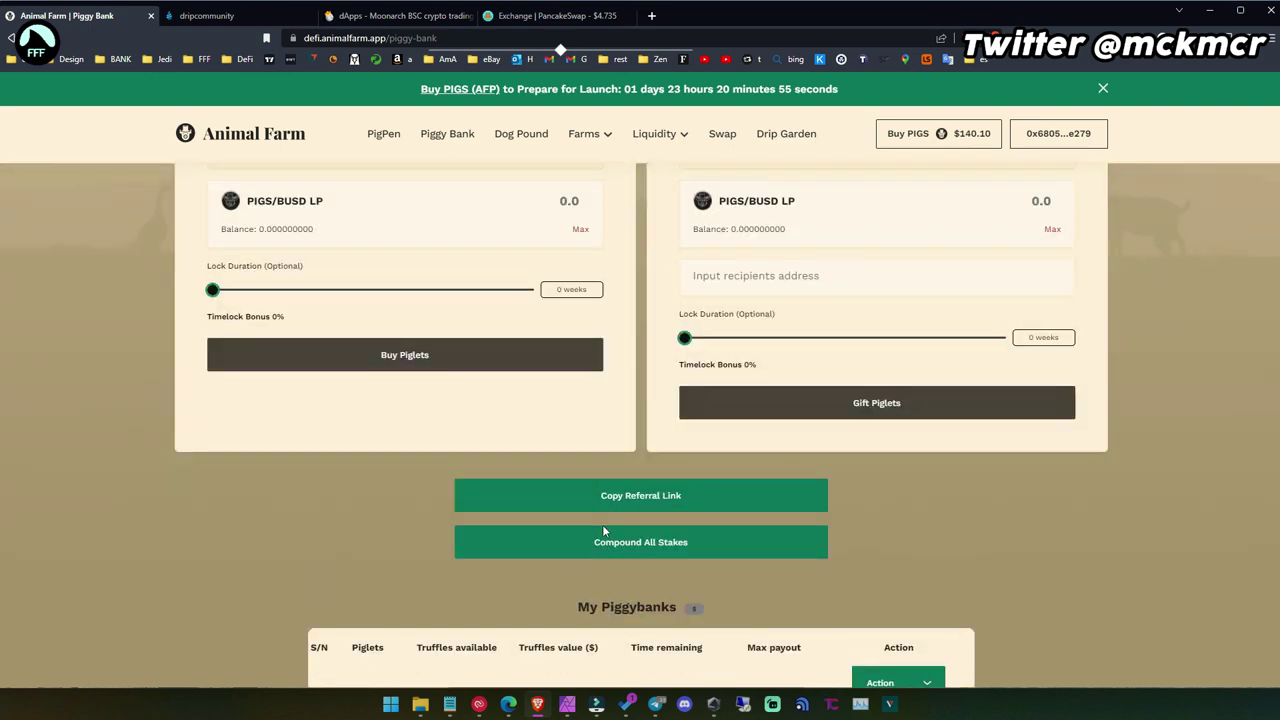
scroll(602, 530, down, 5)
Step: Verify piggybank 3 shows 1,462,214.385 piglets with zero truffles, and piggybank 0 zero time remaining
scroll(542, 464, up, 1)
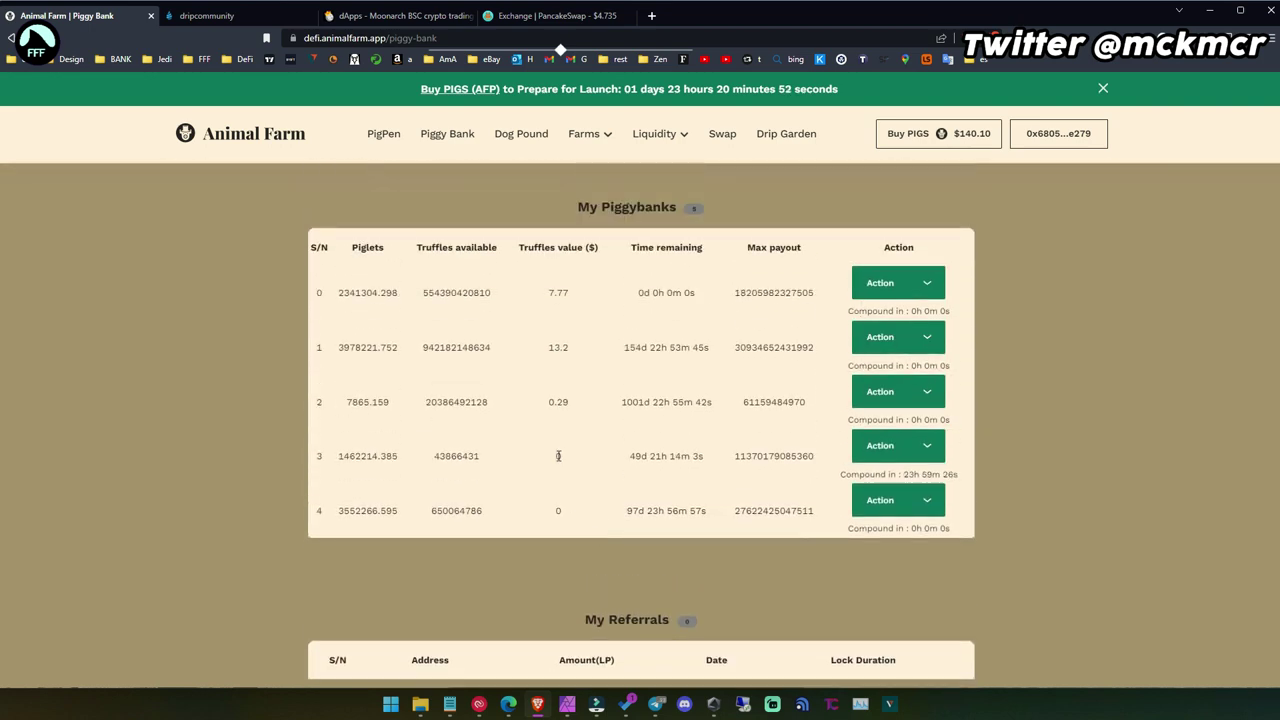
double_click(558, 455)
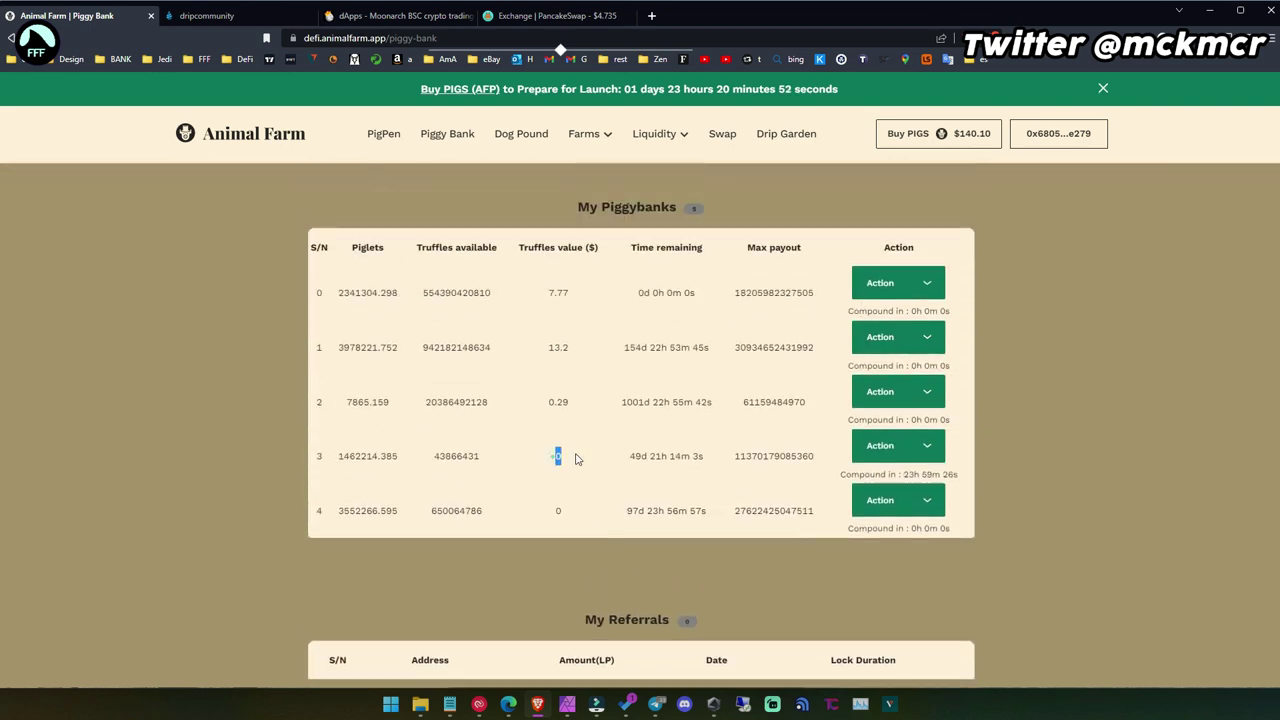
double_click(361, 455)
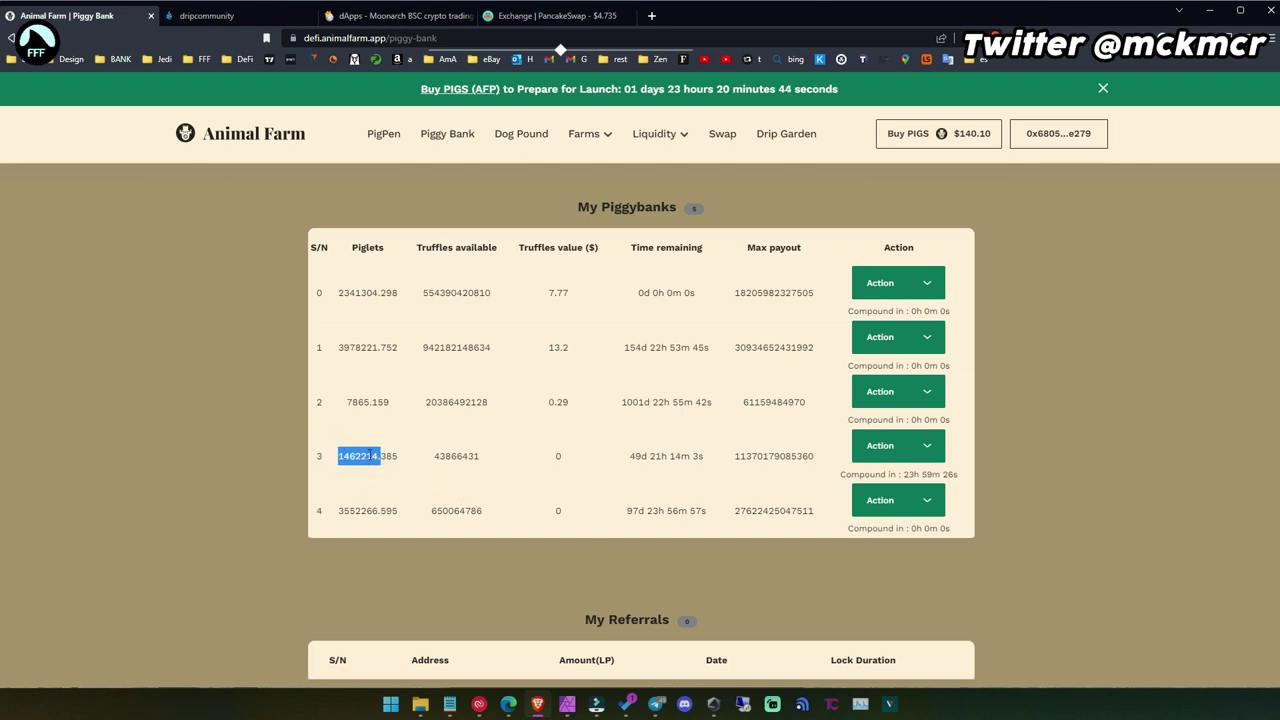
scroll(767, 355, up, 1)
drag(628, 360, 700, 360)
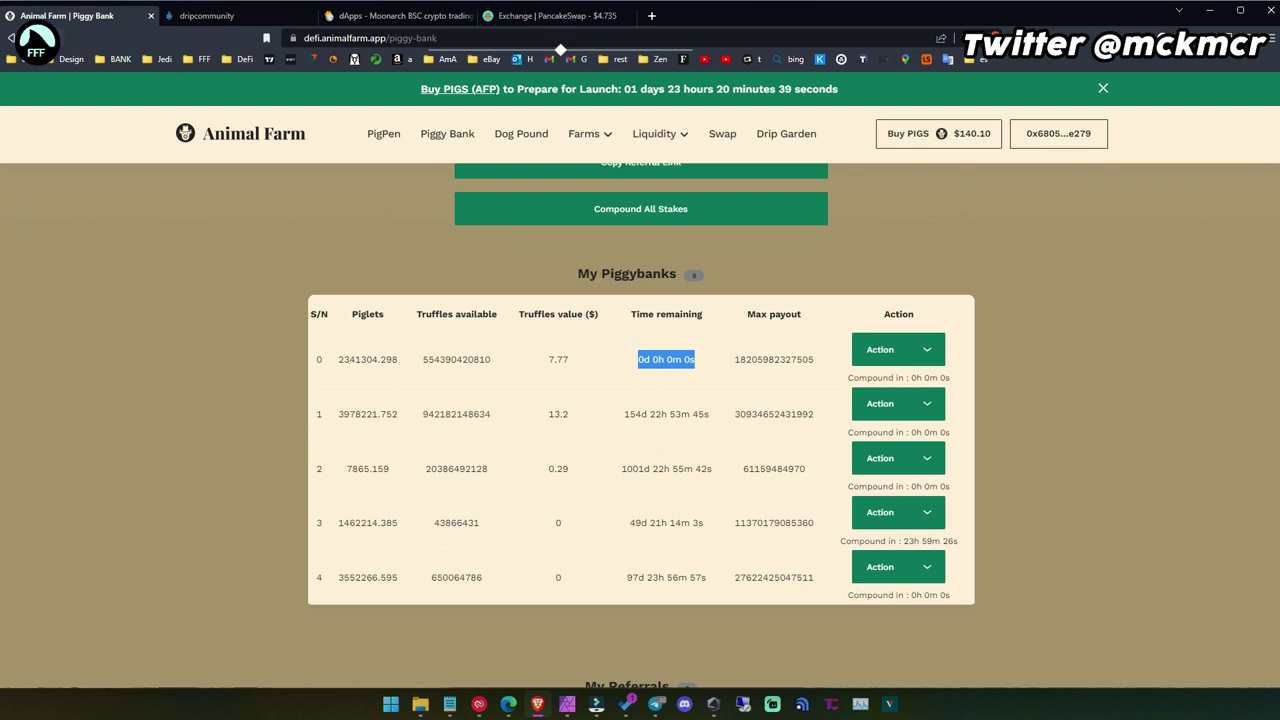
scroll(383, 468, up, 3)
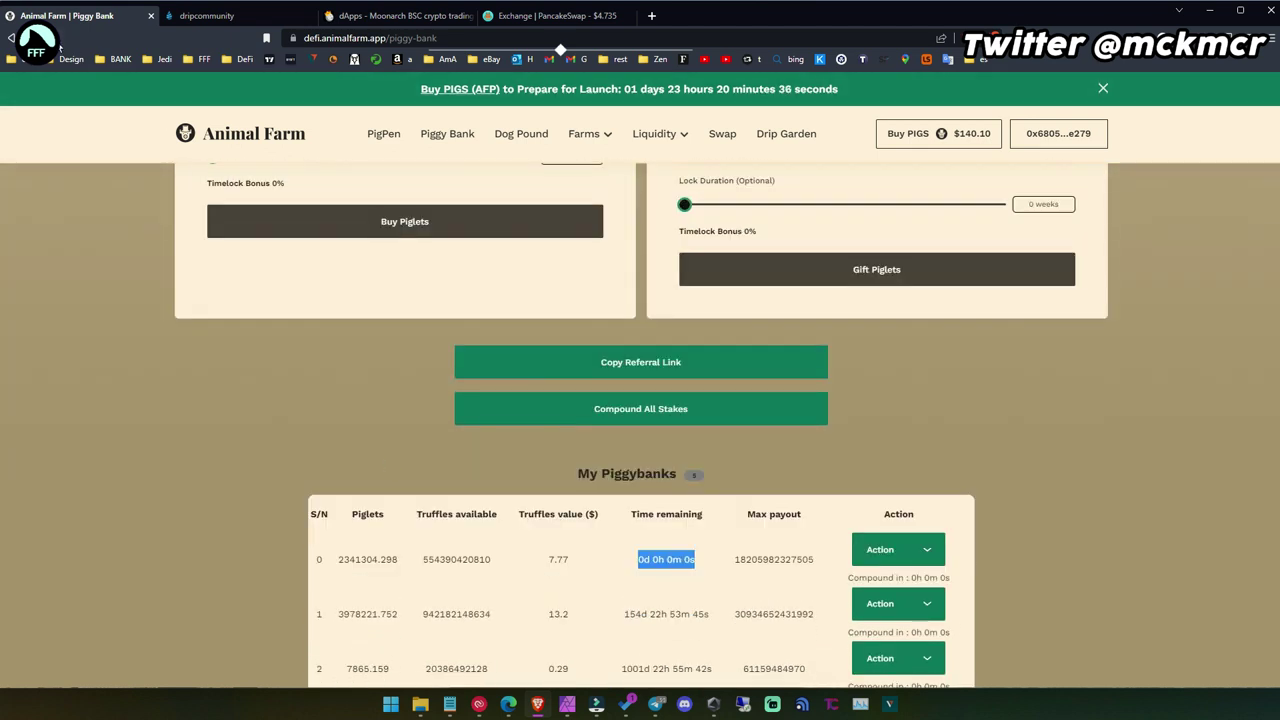
Step: Reload the Piggy Bank page and reconnect the wallet with MetaMask
key(F5)
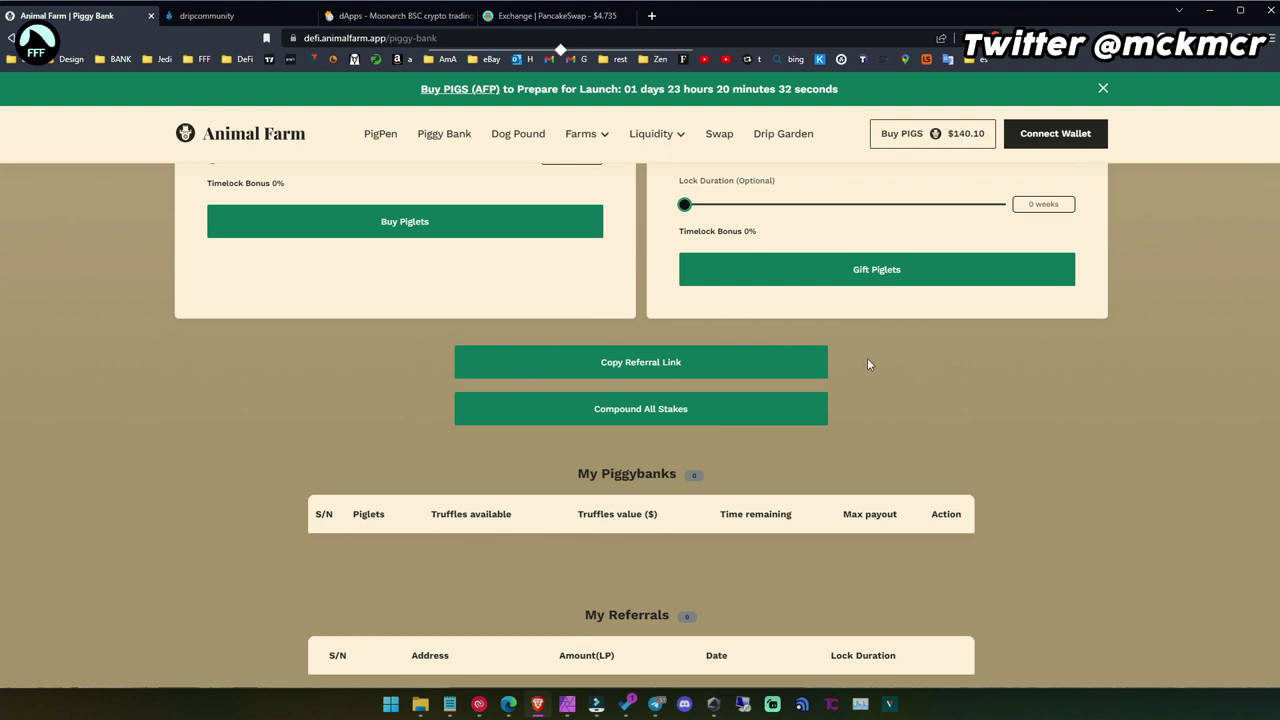
click(1050, 141)
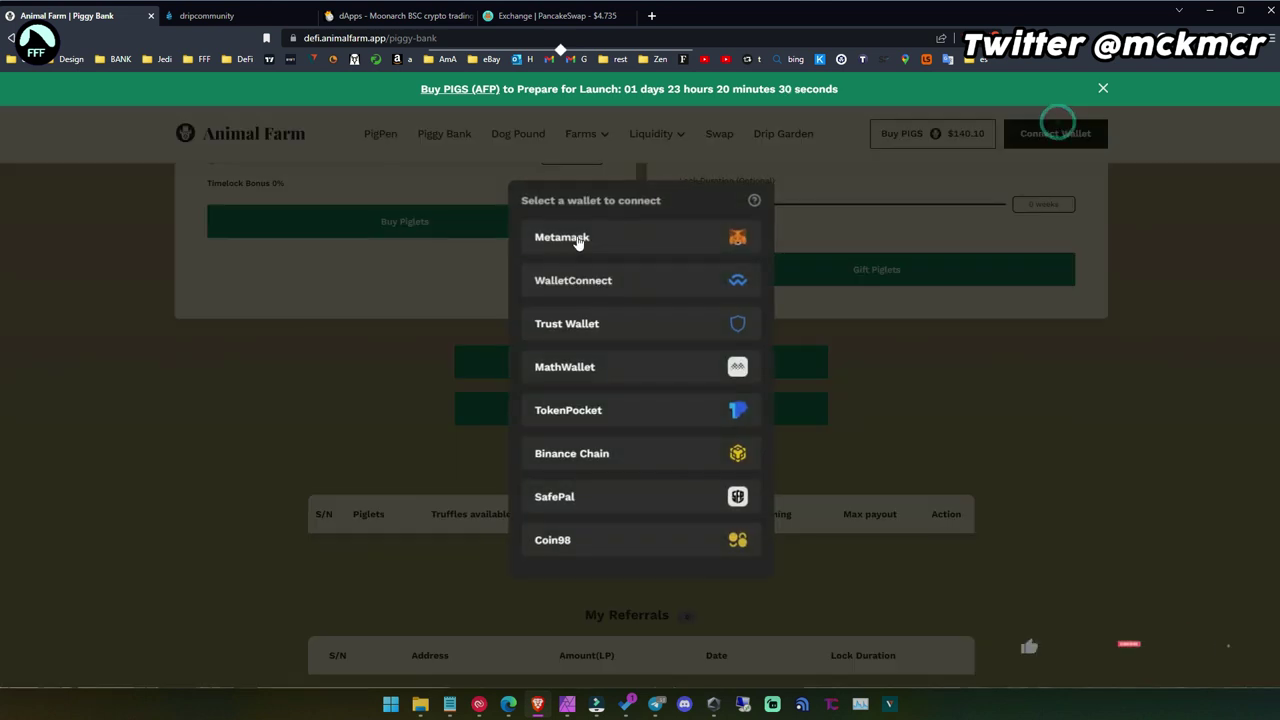
click(571, 251)
scroll(713, 357, down, 2)
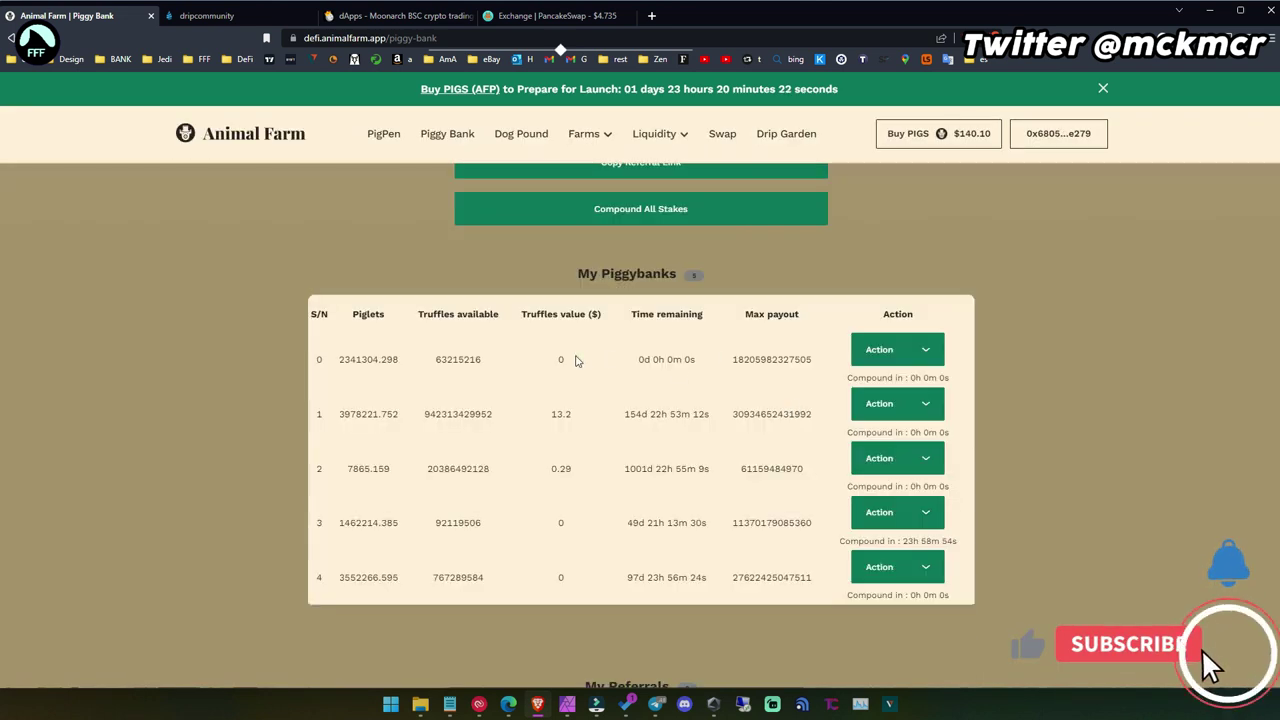
Step: Check the 0.324735937 PIGS/BUSD LP balance, then go to Liquidity > Add Liquidity
triple_click(634, 359)
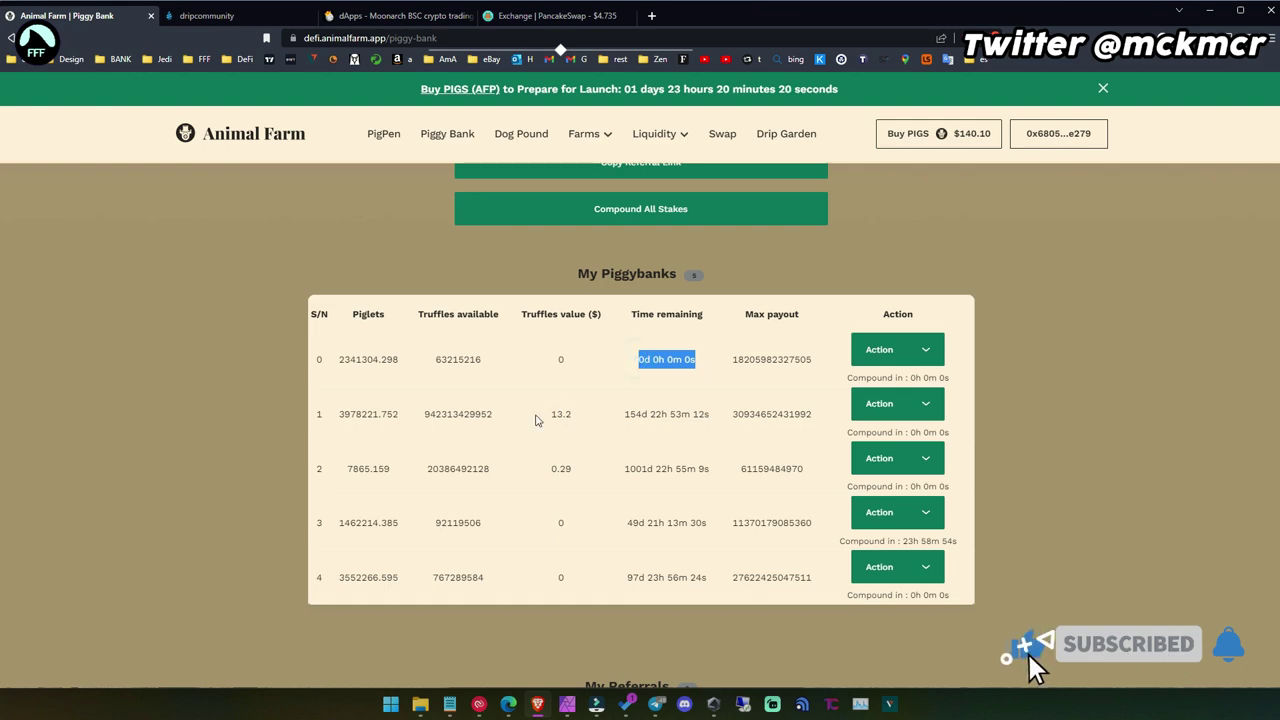
scroll(565, 515, up, 1)
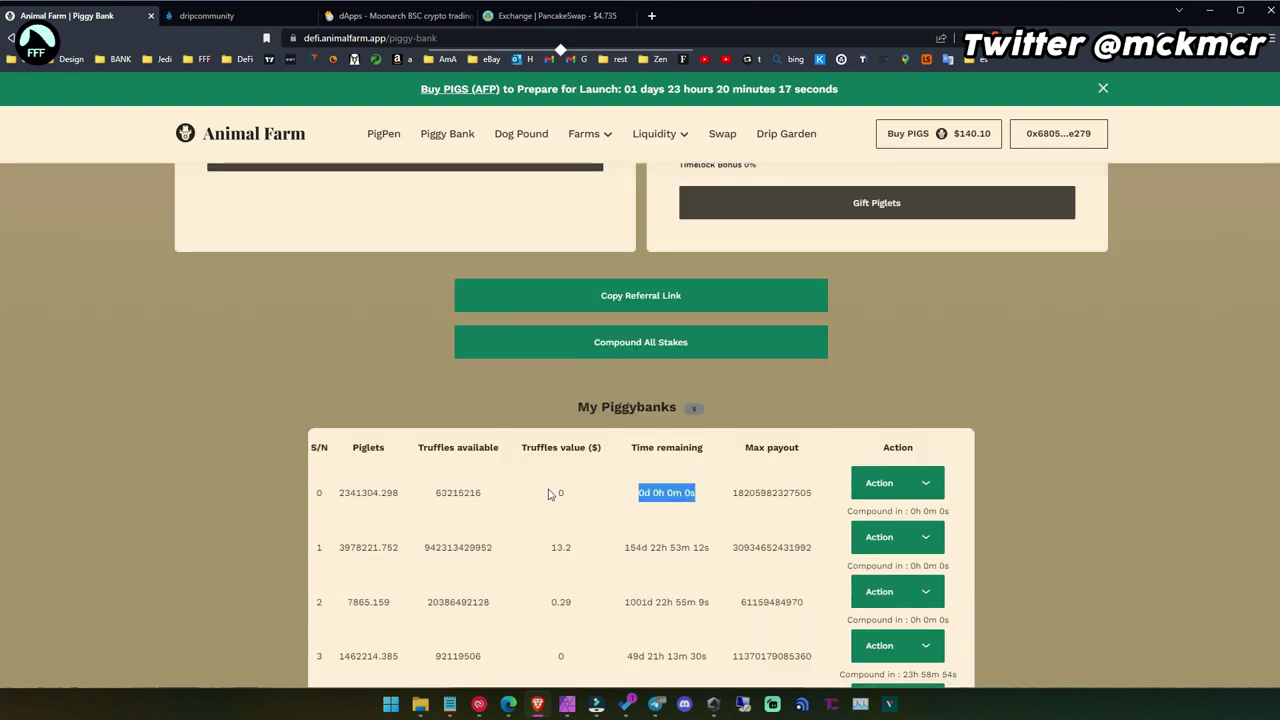
scroll(545, 543, up, 5)
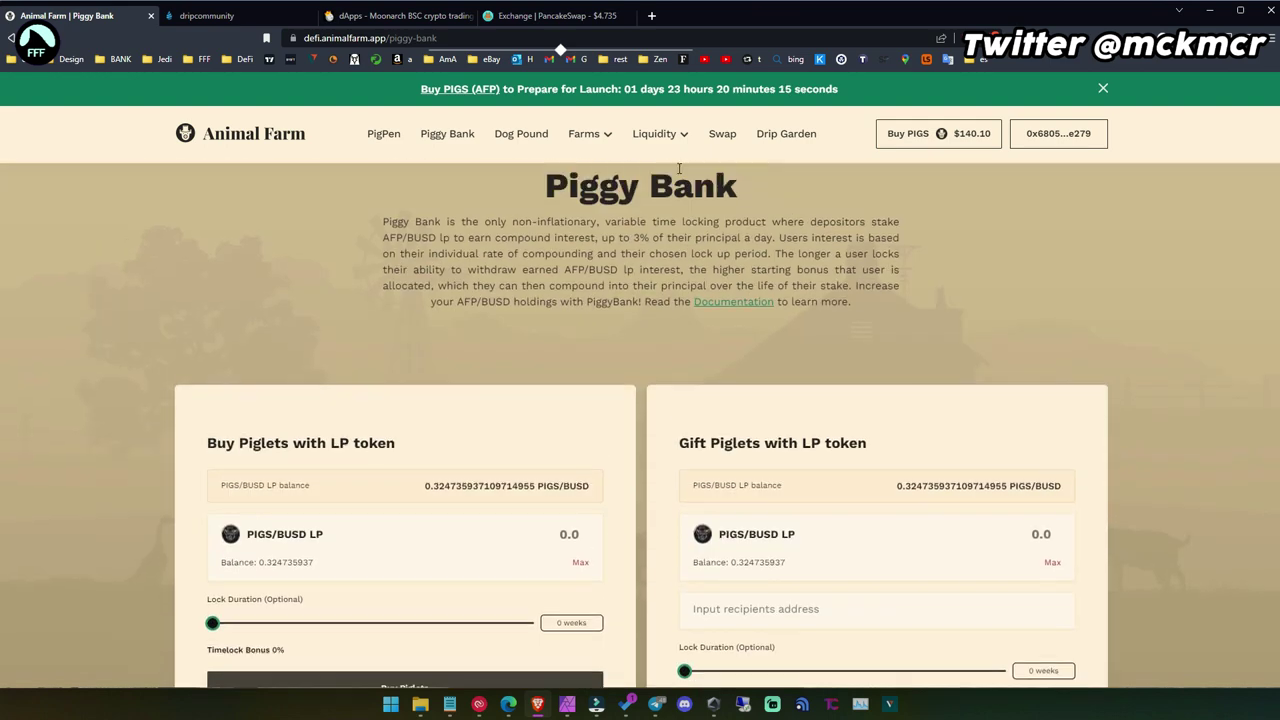
drag(427, 484, 537, 487)
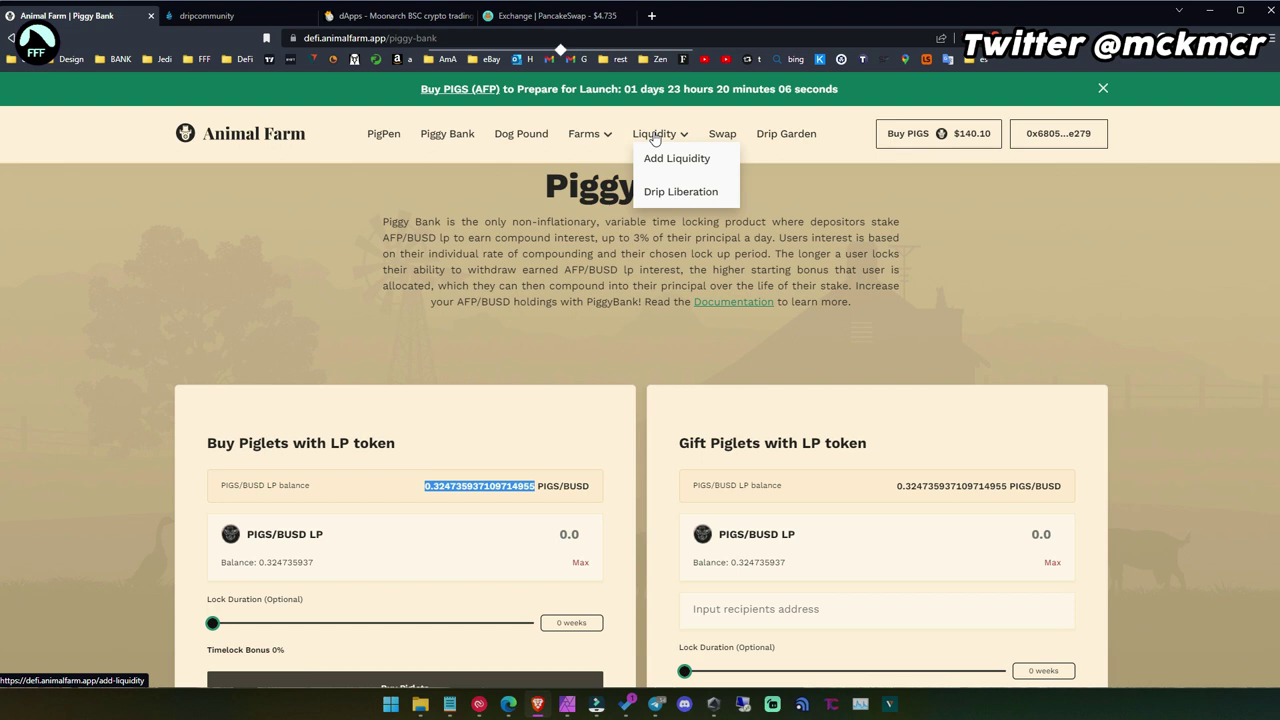
click(539, 486)
click(599, 487)
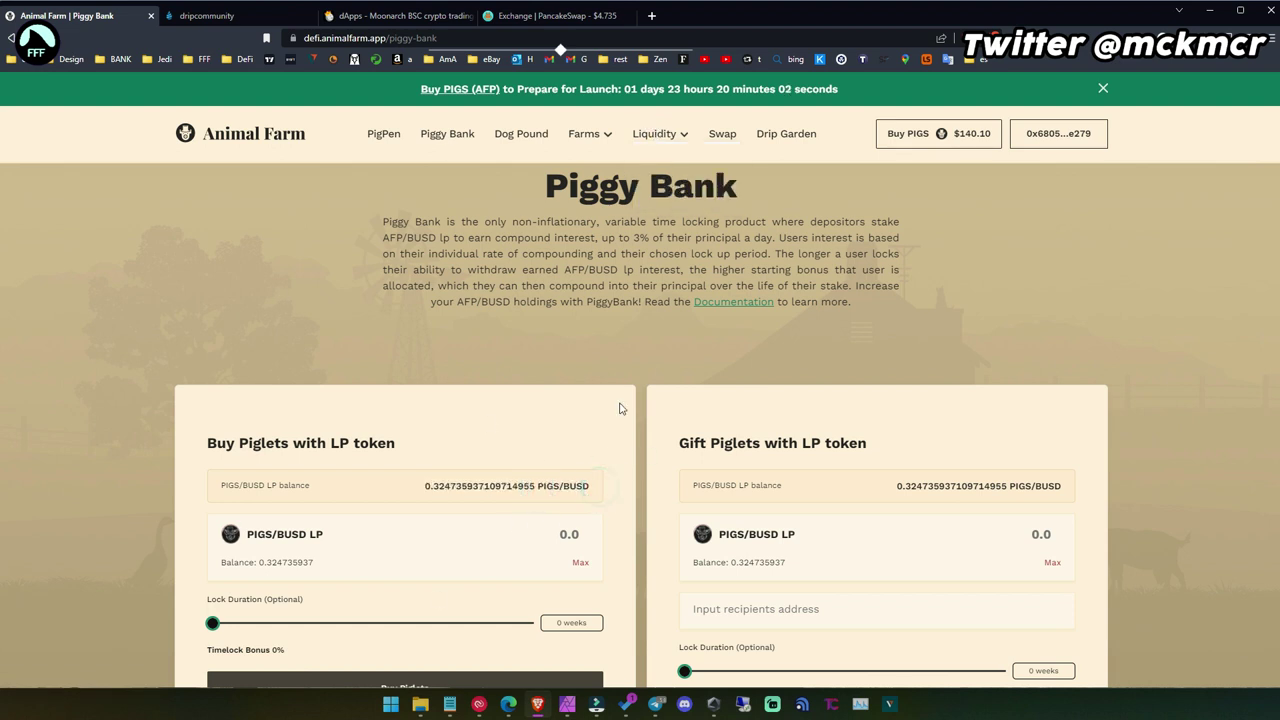
mouse_move(660, 133)
click(663, 156)
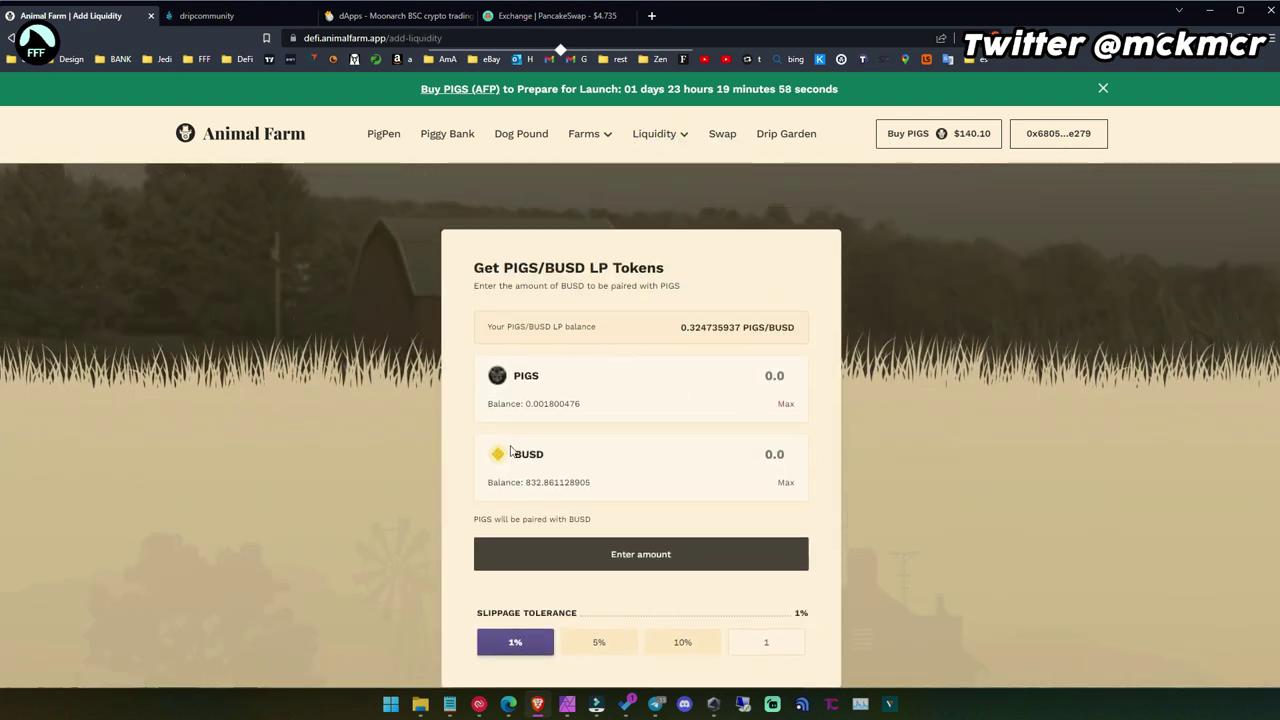
double_click(682, 327)
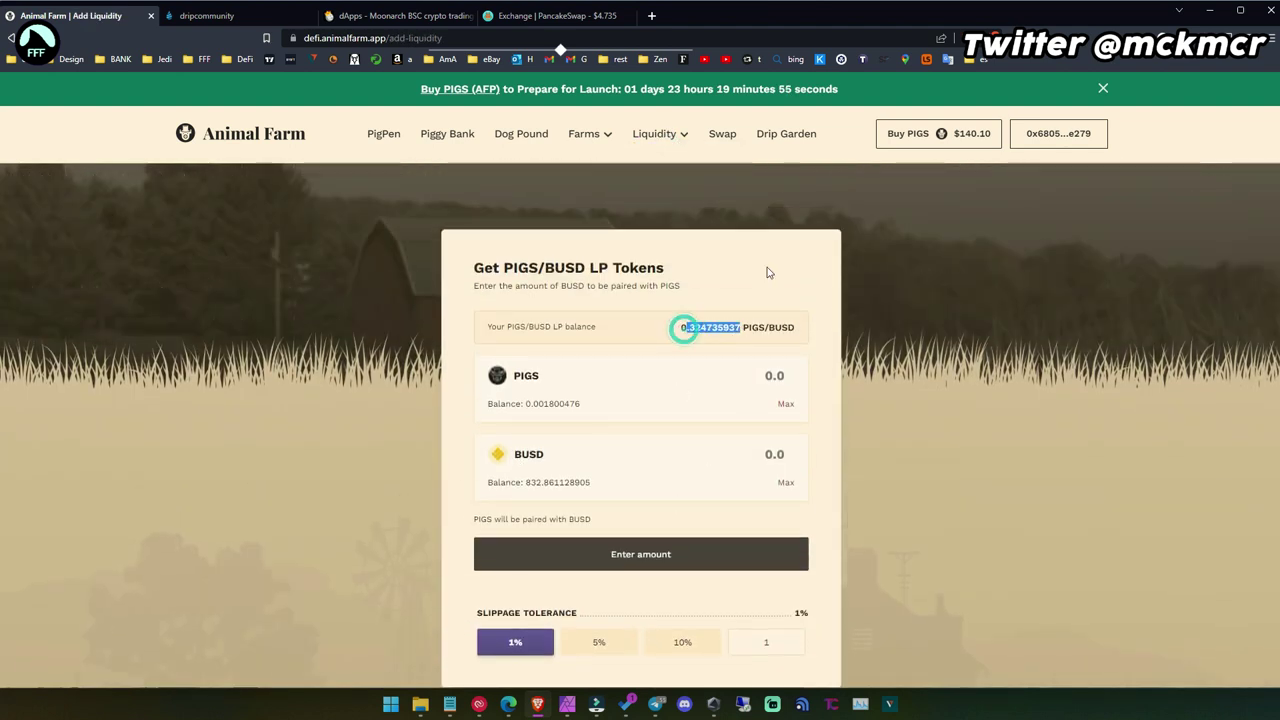
Step: In PancakeSwap, import the pool with AFP as first token and BUSD as second
click(560, 15)
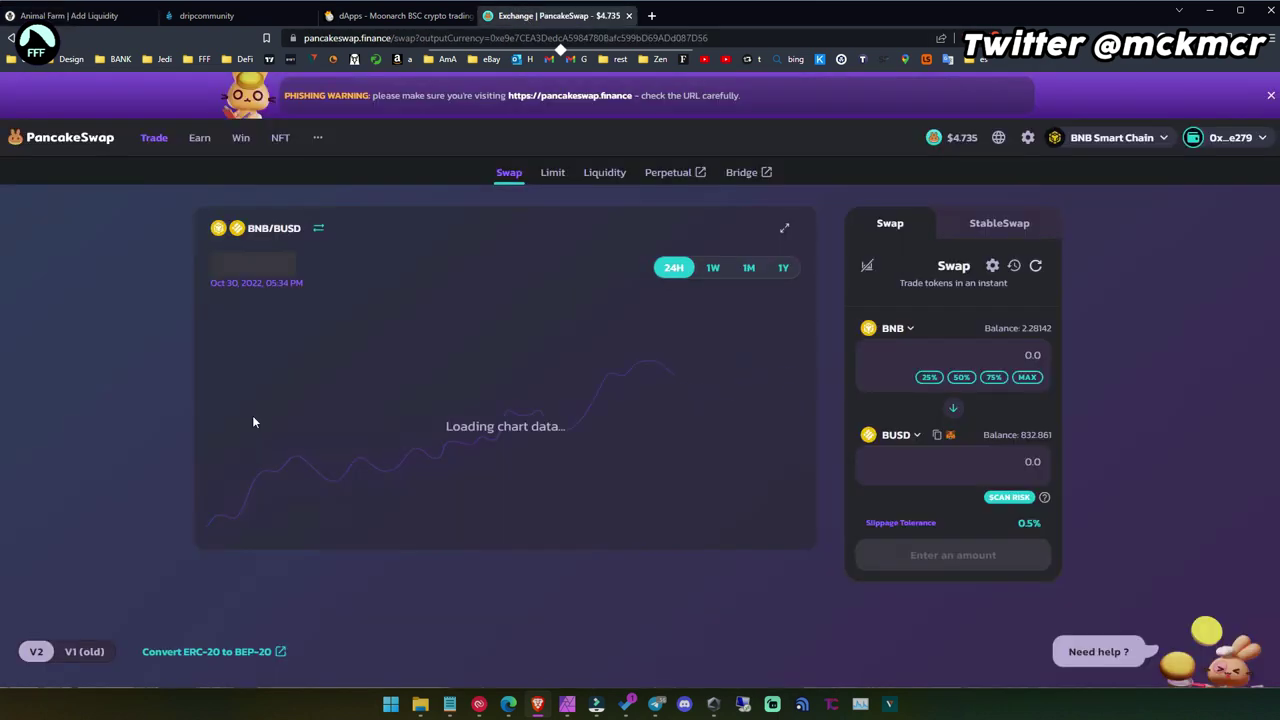
click(604, 172)
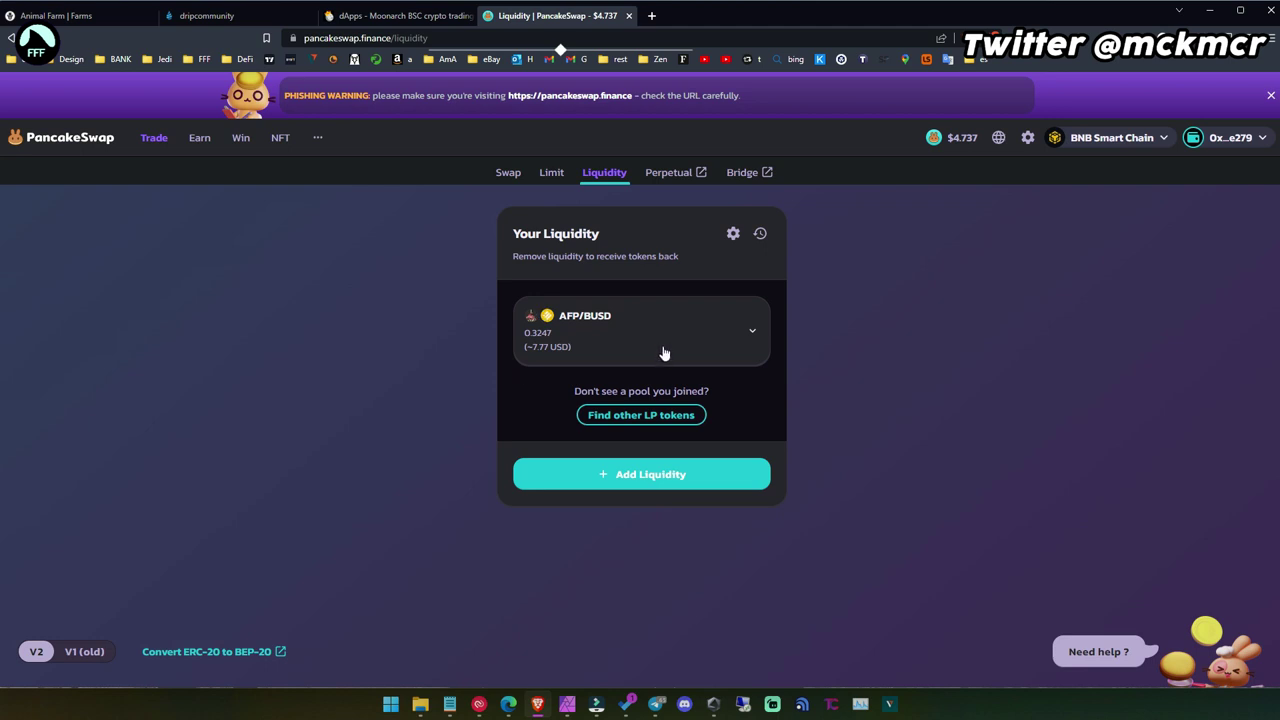
click(619, 423)
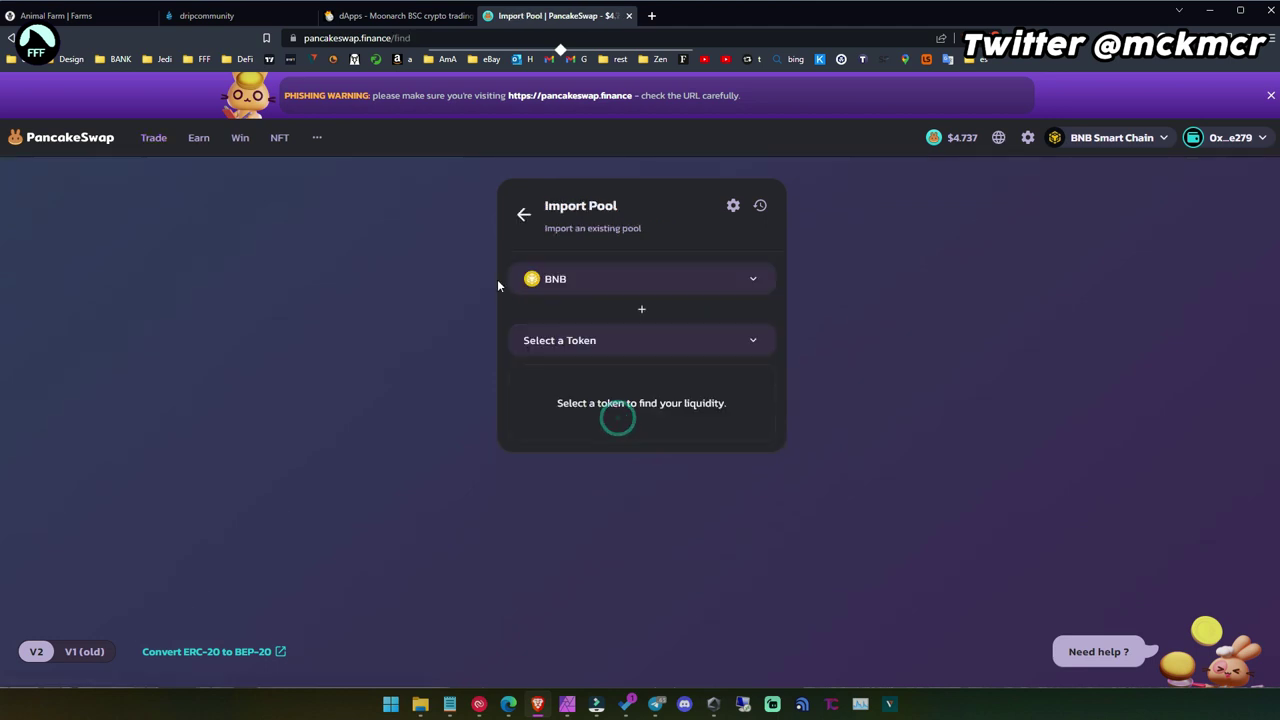
click(530, 279)
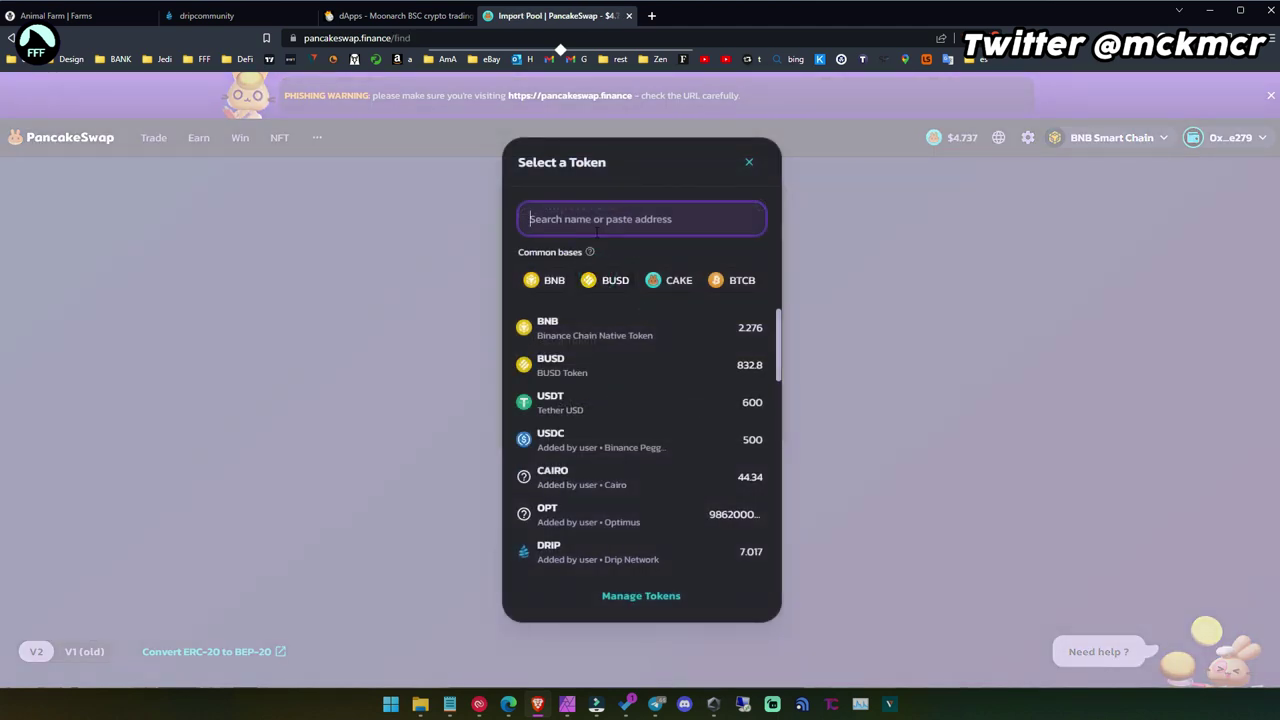
text(afp)
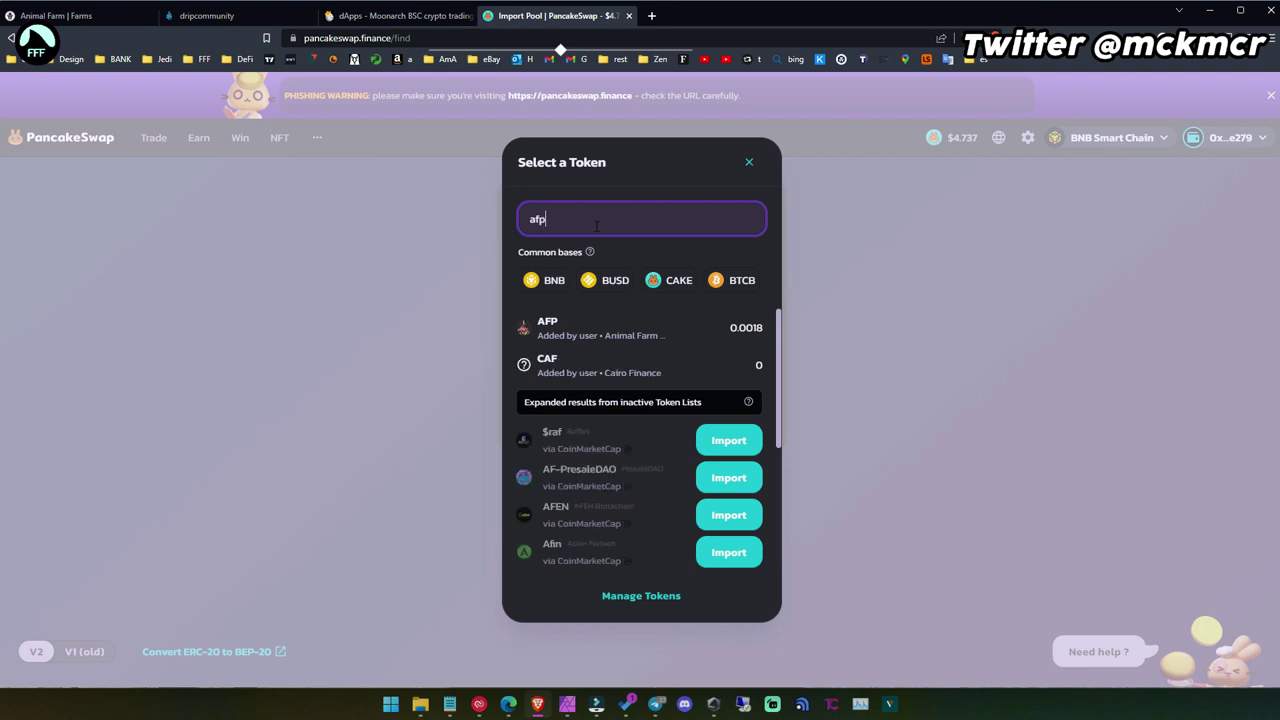
click(577, 334)
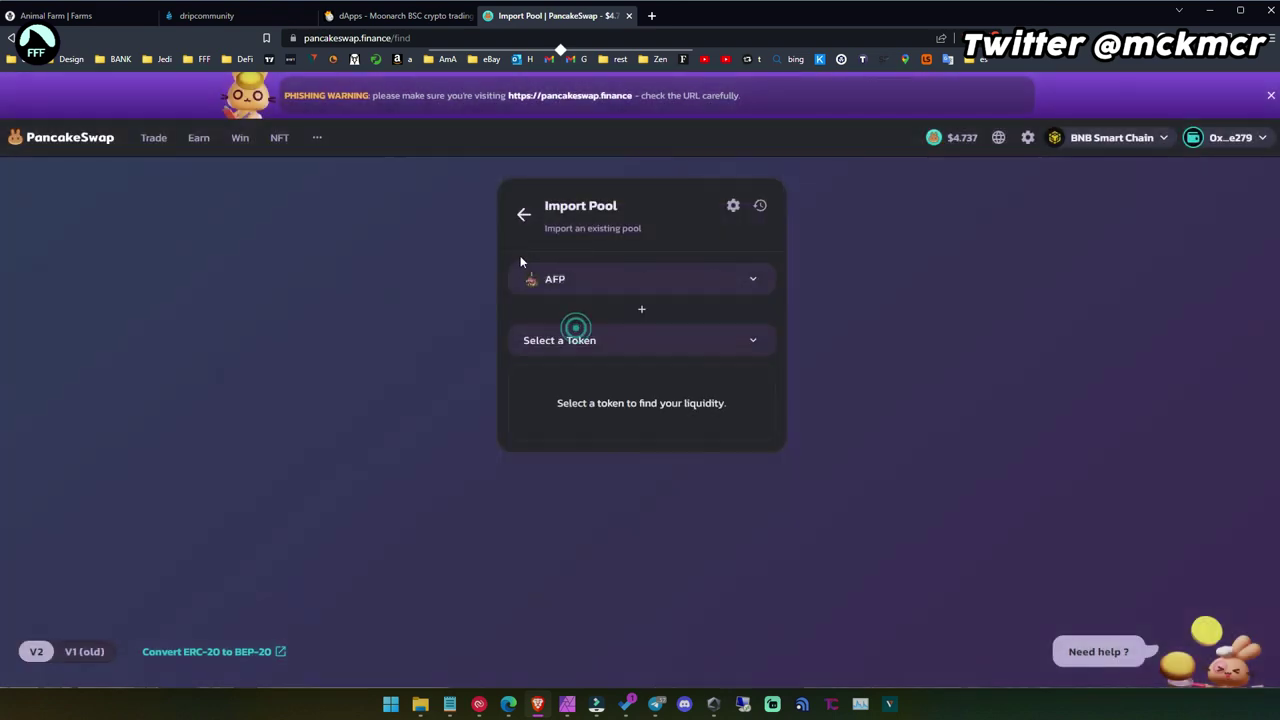
click(575, 344)
click(608, 280)
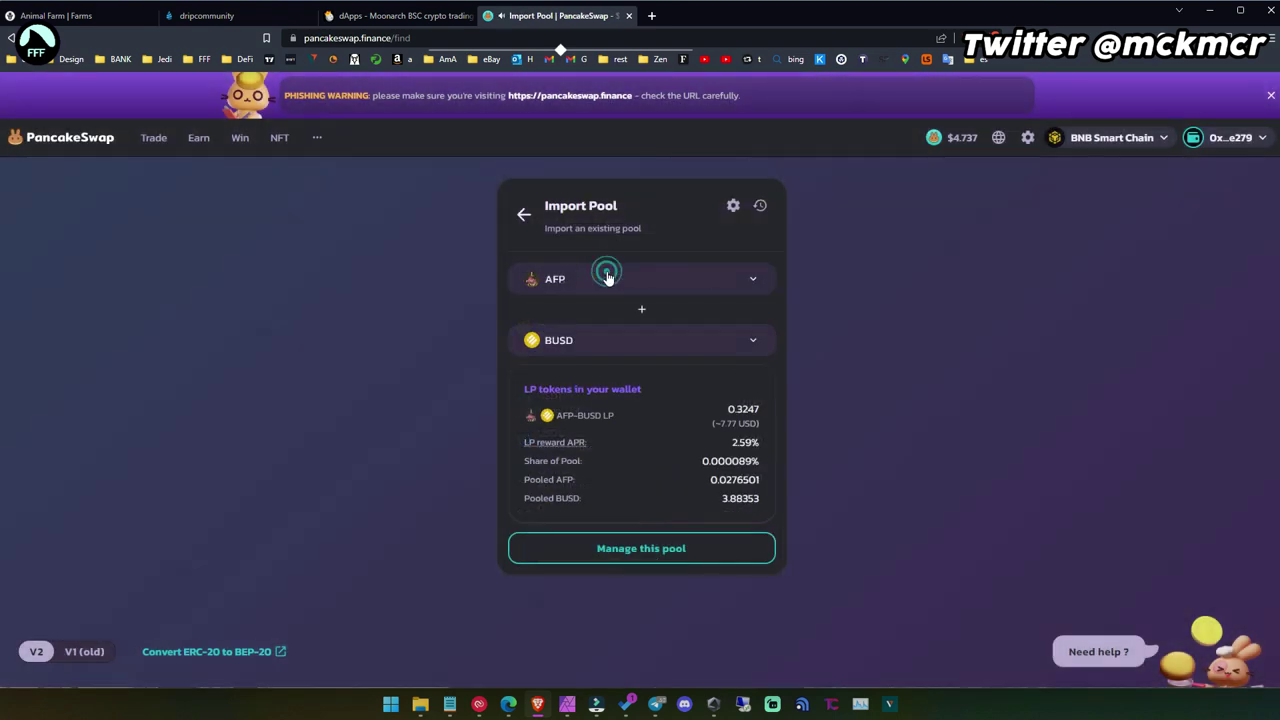
Step: Set AFP/BUSD liquidity removal to 100%, previewing 0.0276501 AFP and 3.88353 BUSD received
click(764, 423)
double_click(716, 422)
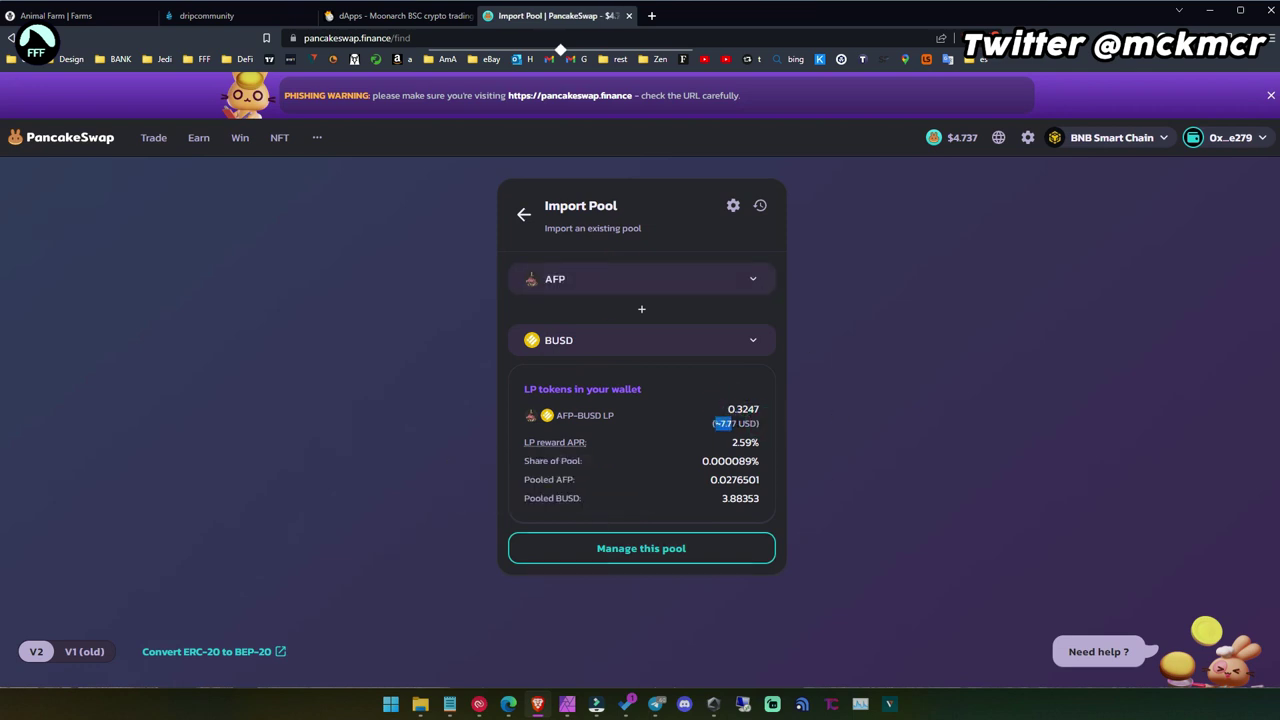
click(620, 548)
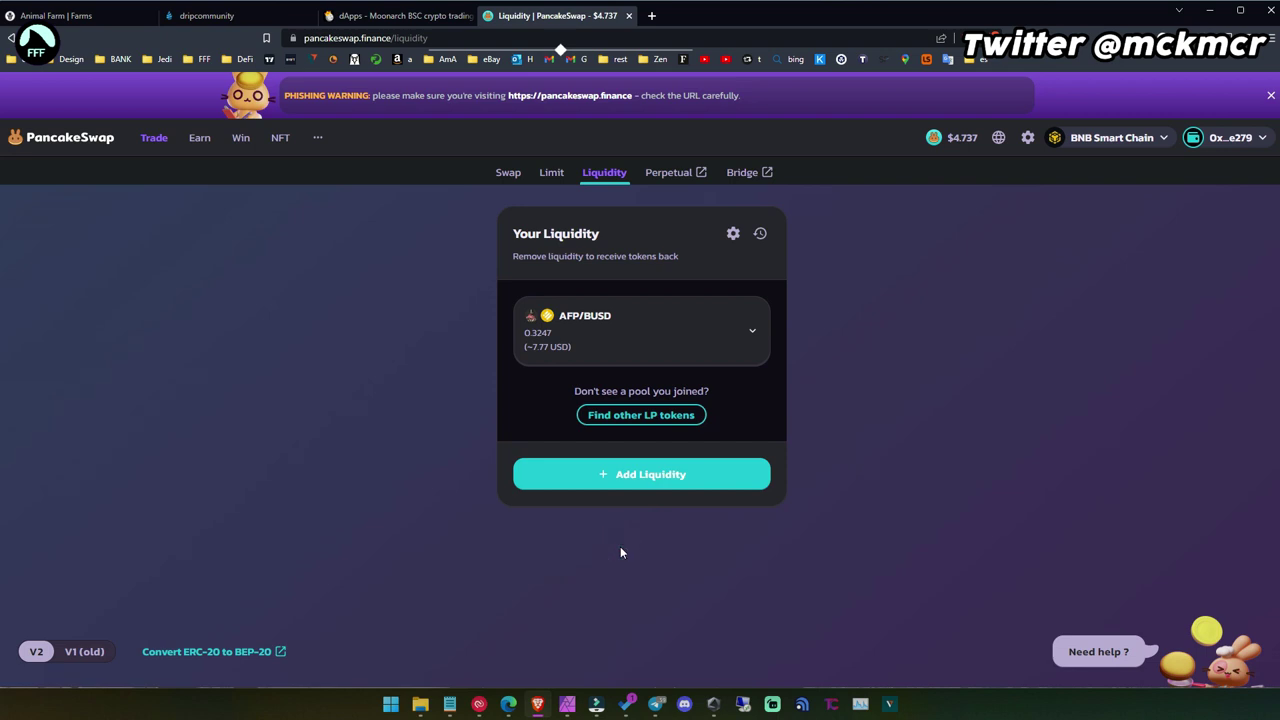
click(568, 333)
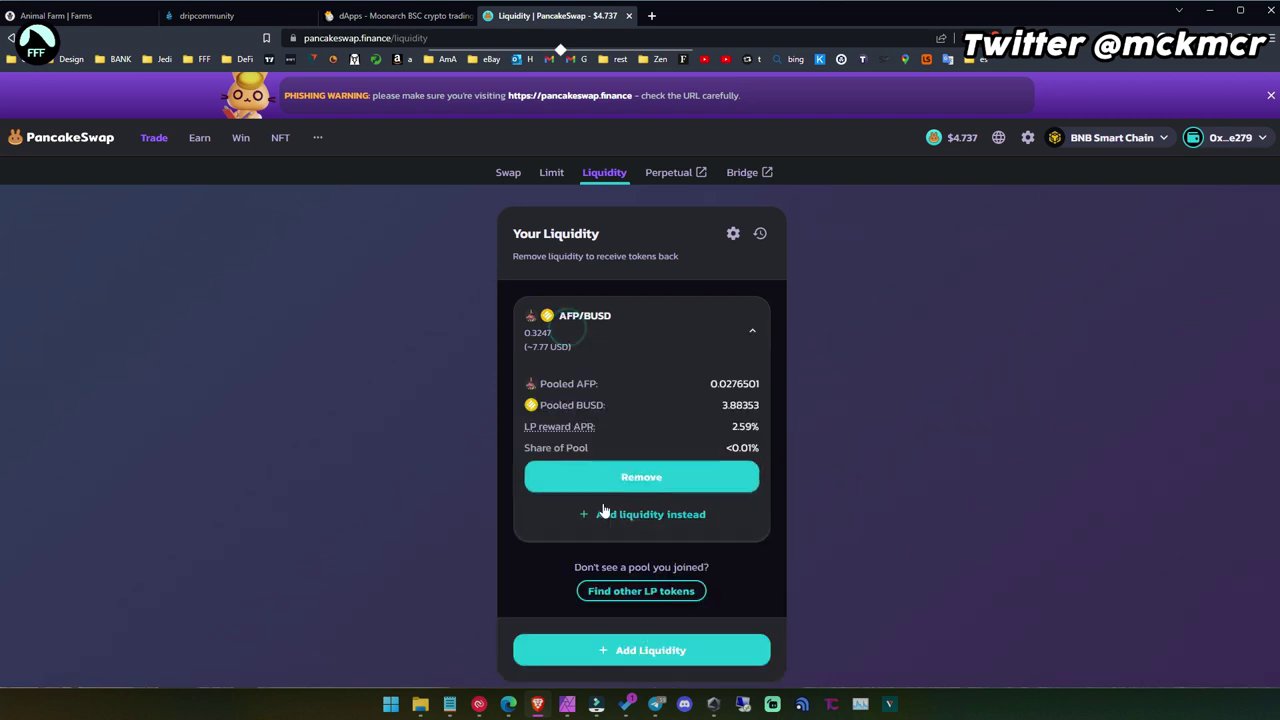
click(626, 480)
click(724, 402)
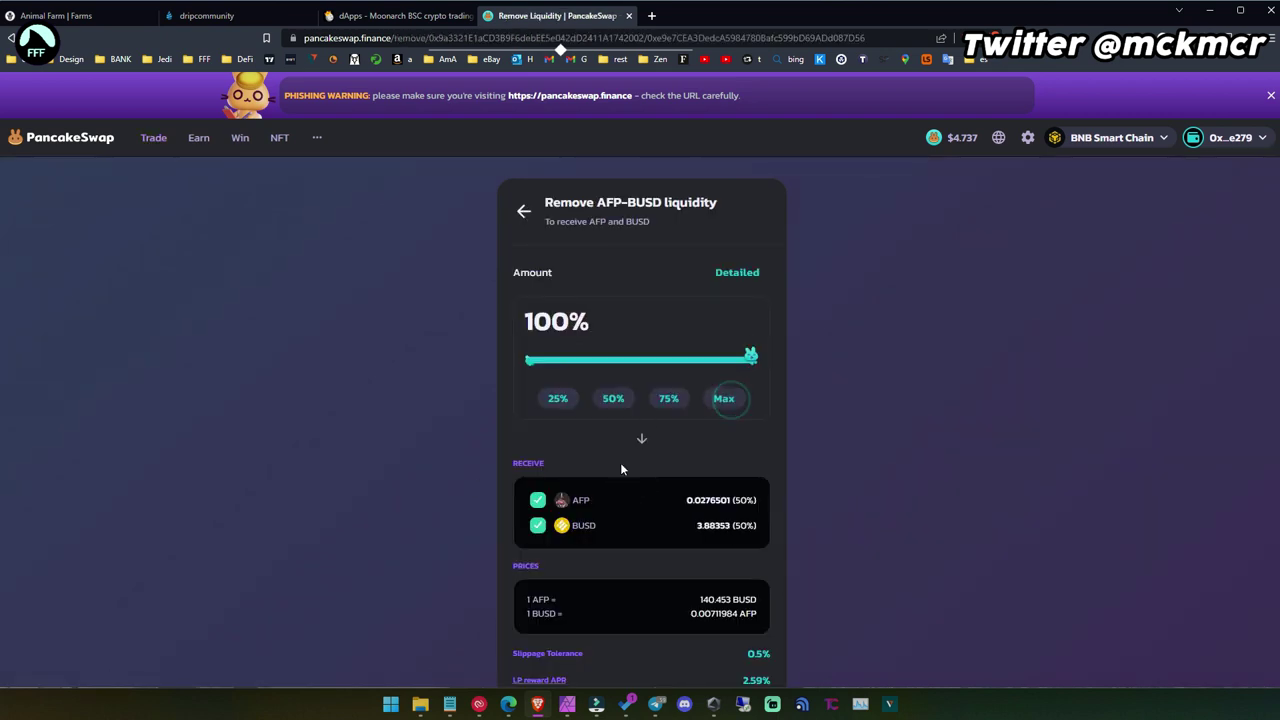
scroll(441, 544, down, 2)
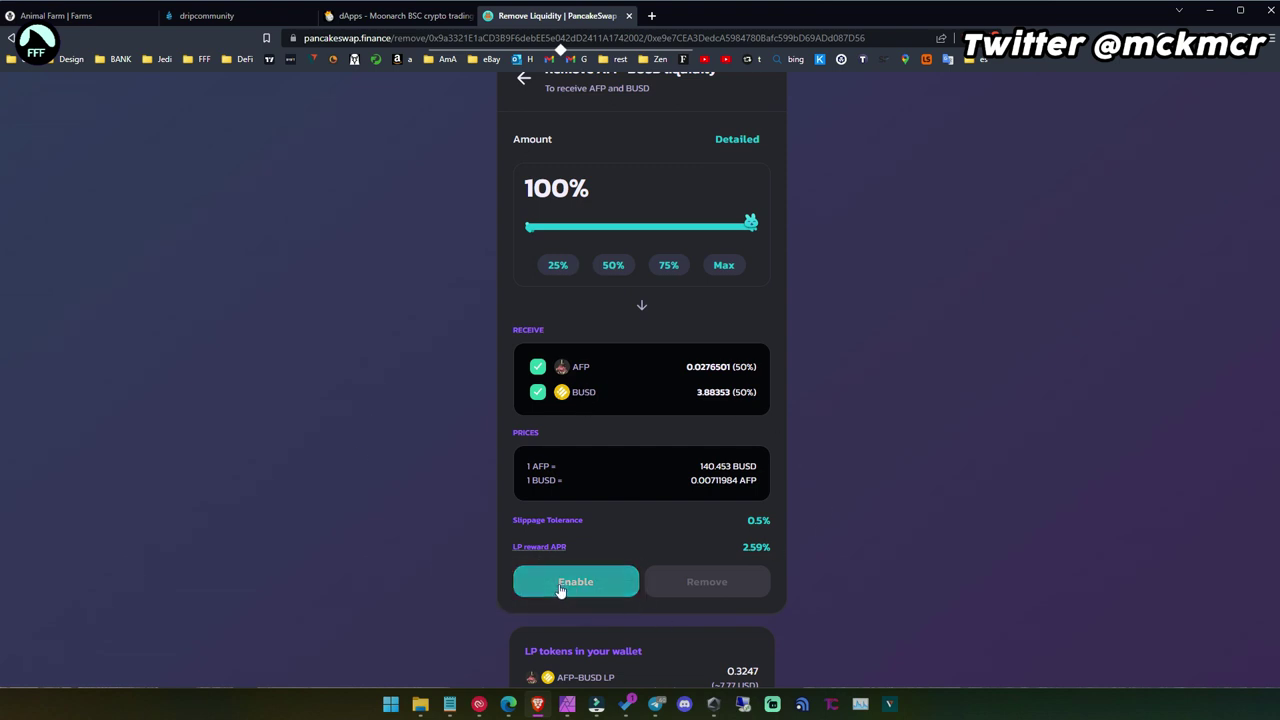
double_click(583, 393)
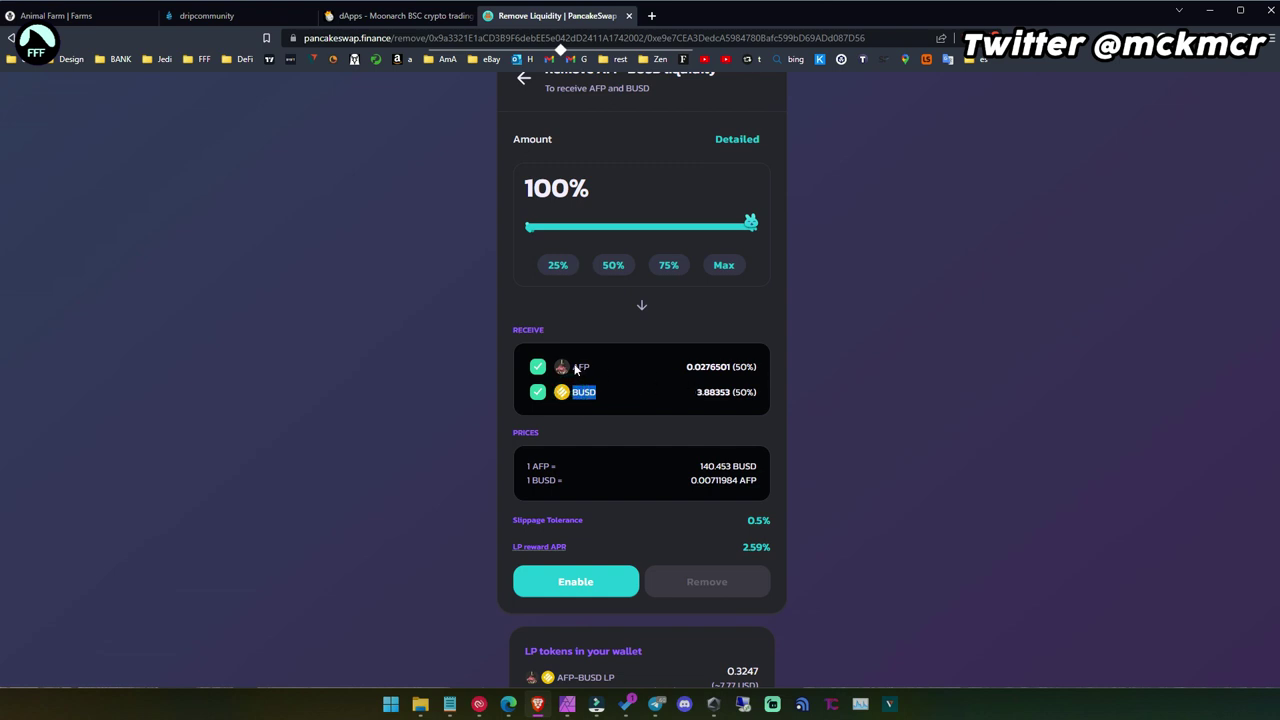
double_click(580, 367)
scroll(585, 370, up, 2)
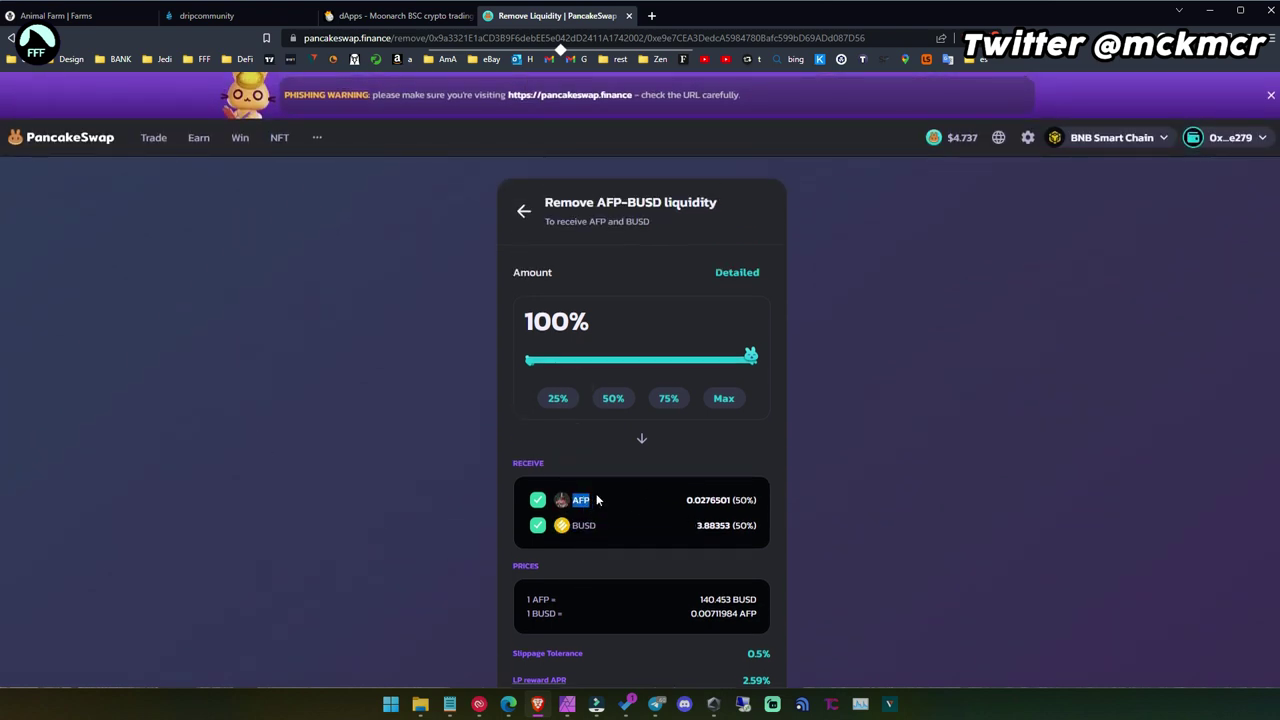
Step: On the Swap page, sell the full 0.00180047 AFP for about 0.252249 BUSD and enable AFP
click(153, 139)
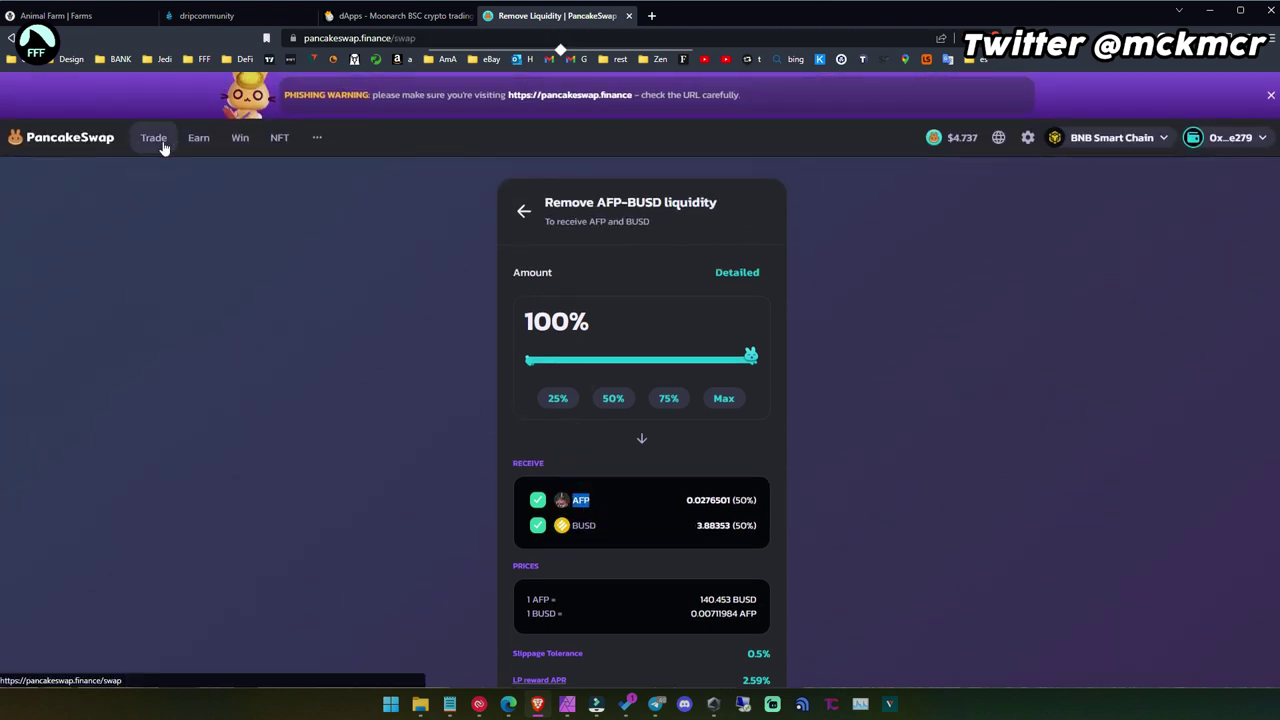
click(952, 407)
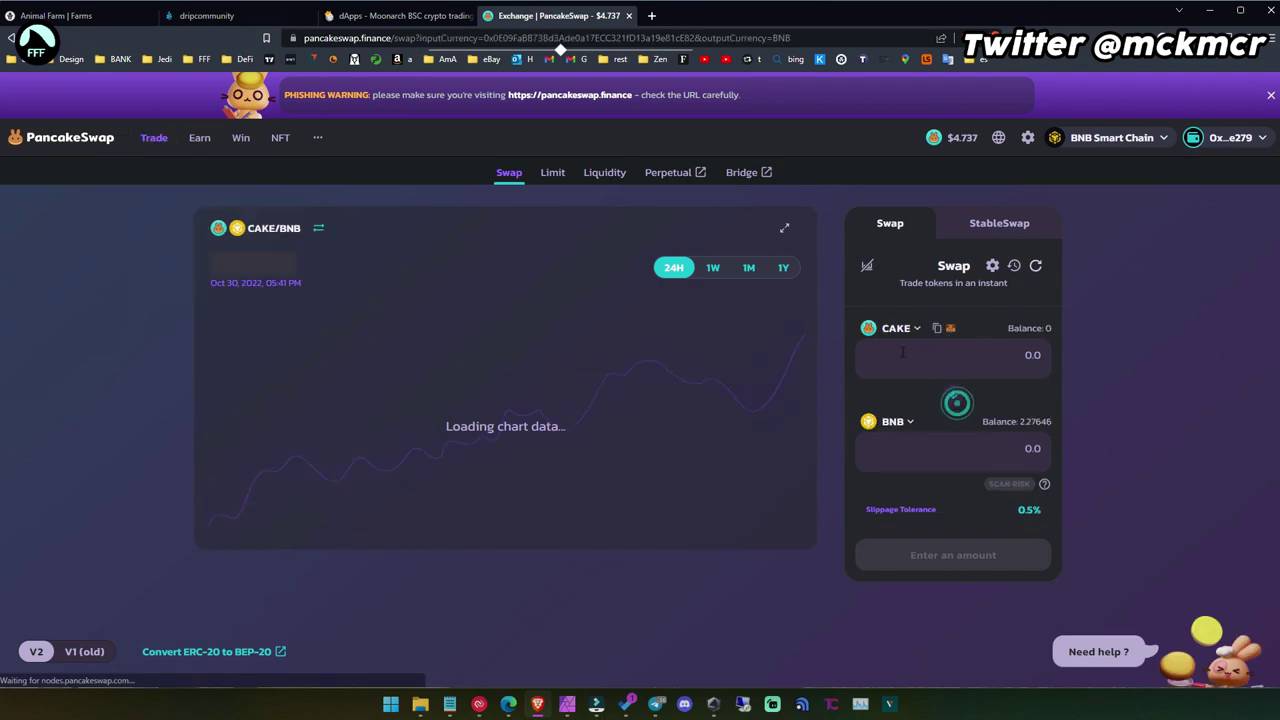
click(897, 326)
text(afp)
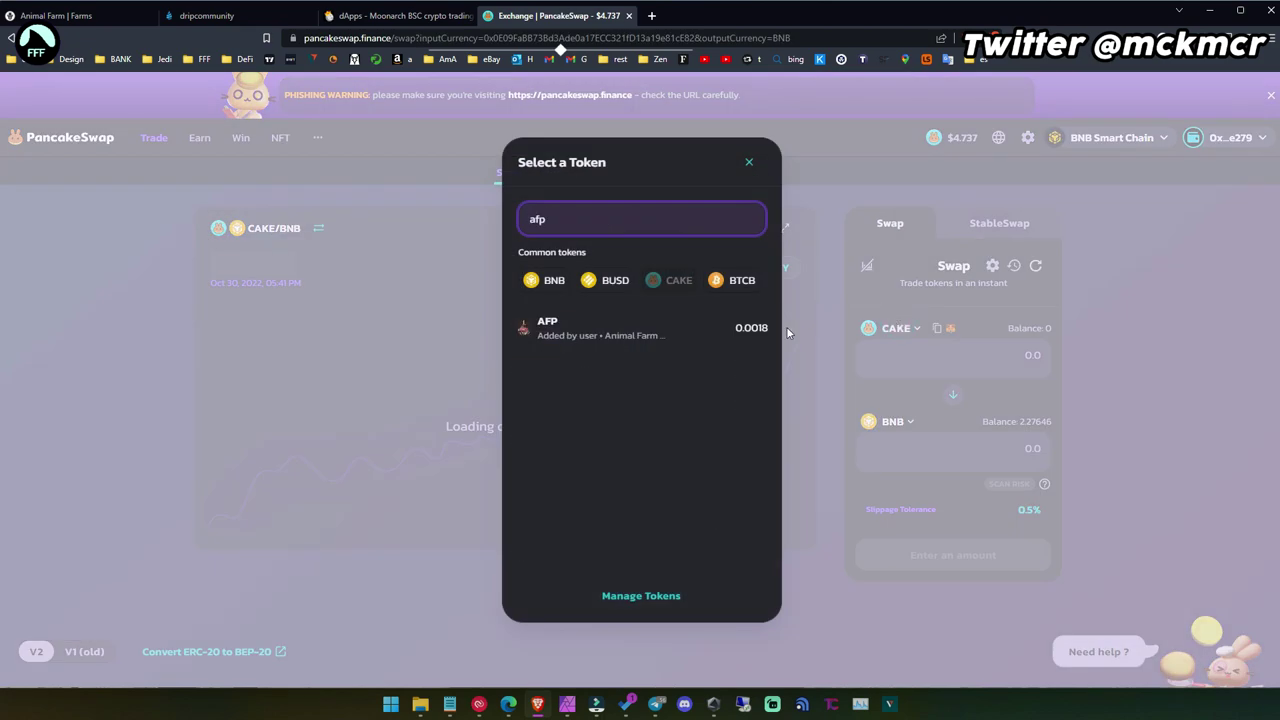
click(631, 334)
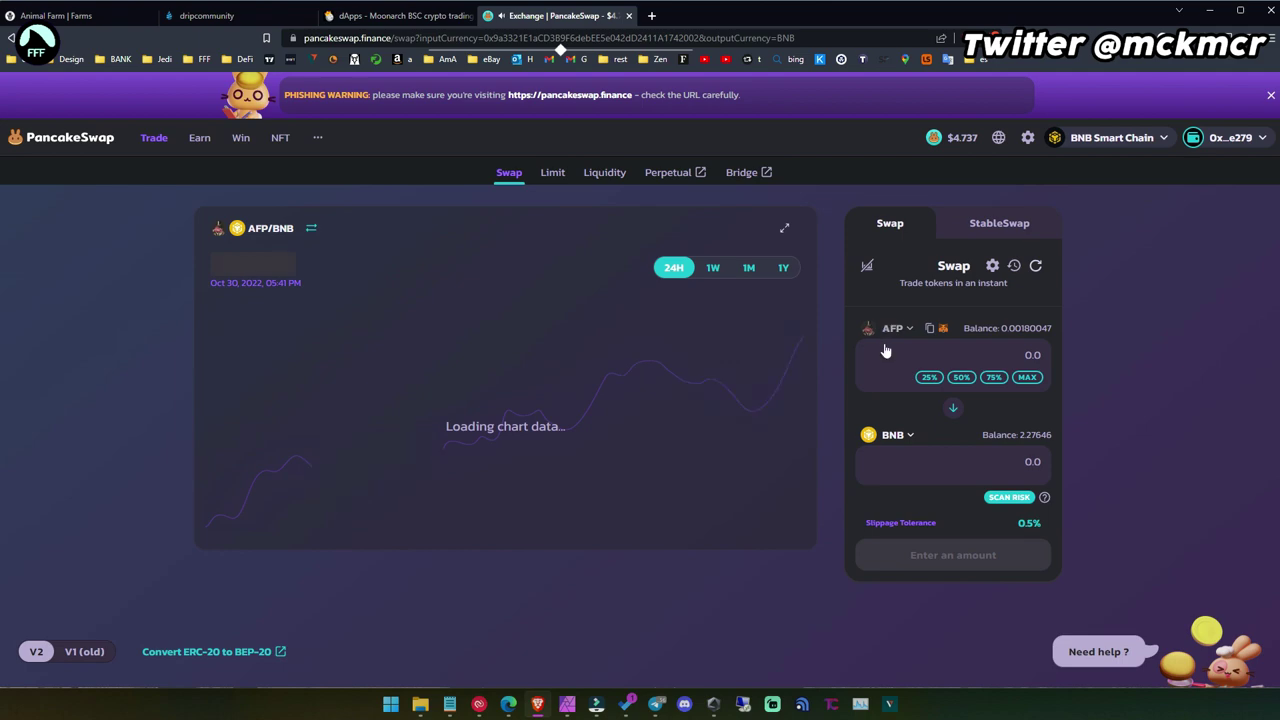
click(897, 435)
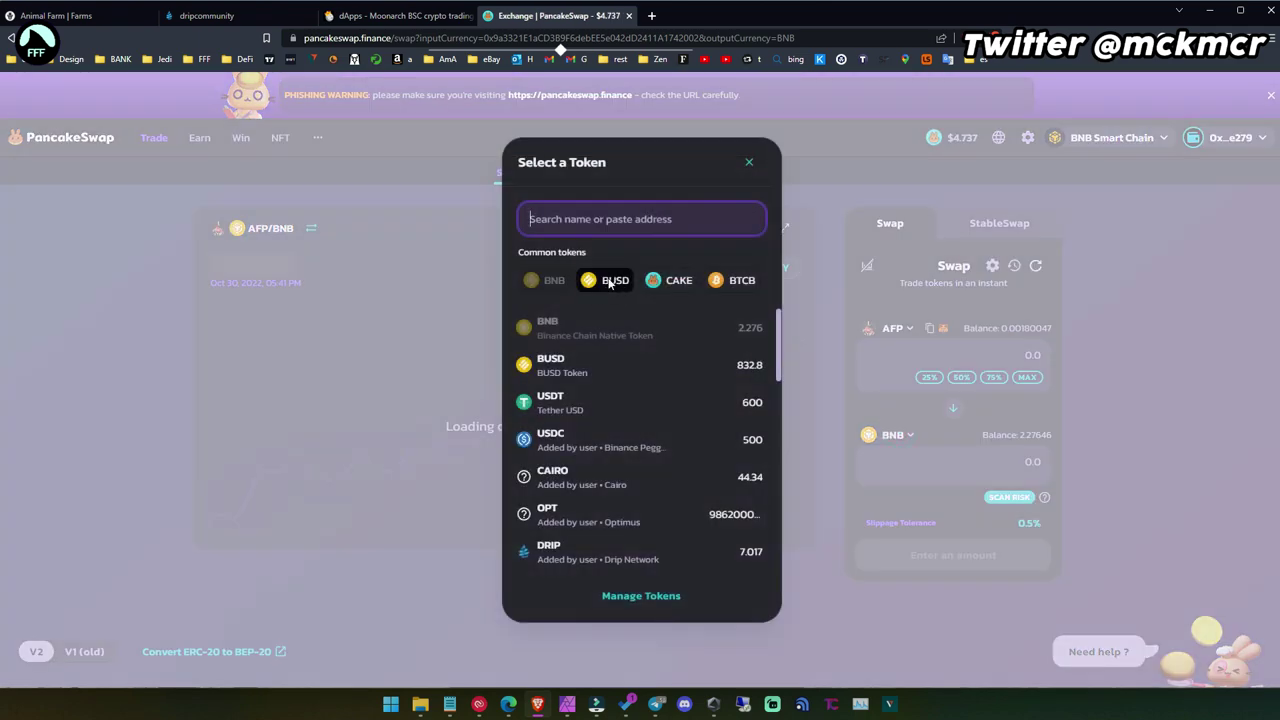
click(612, 280)
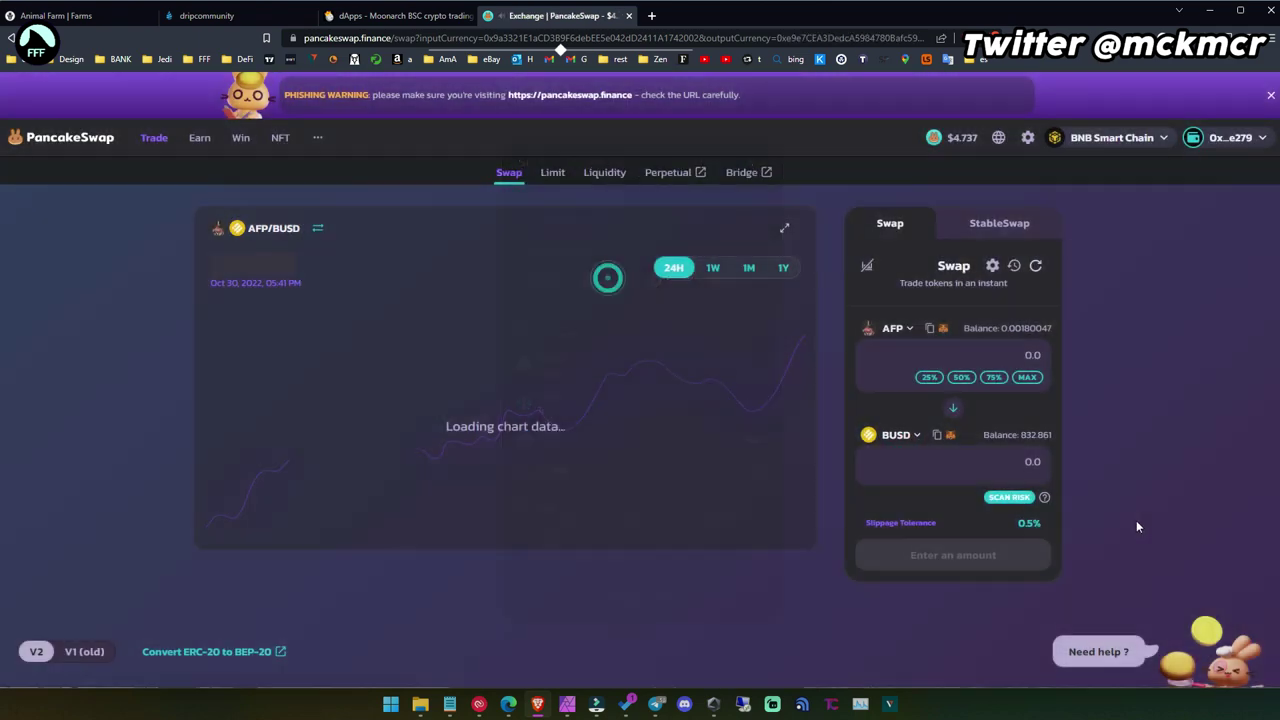
click(1028, 377)
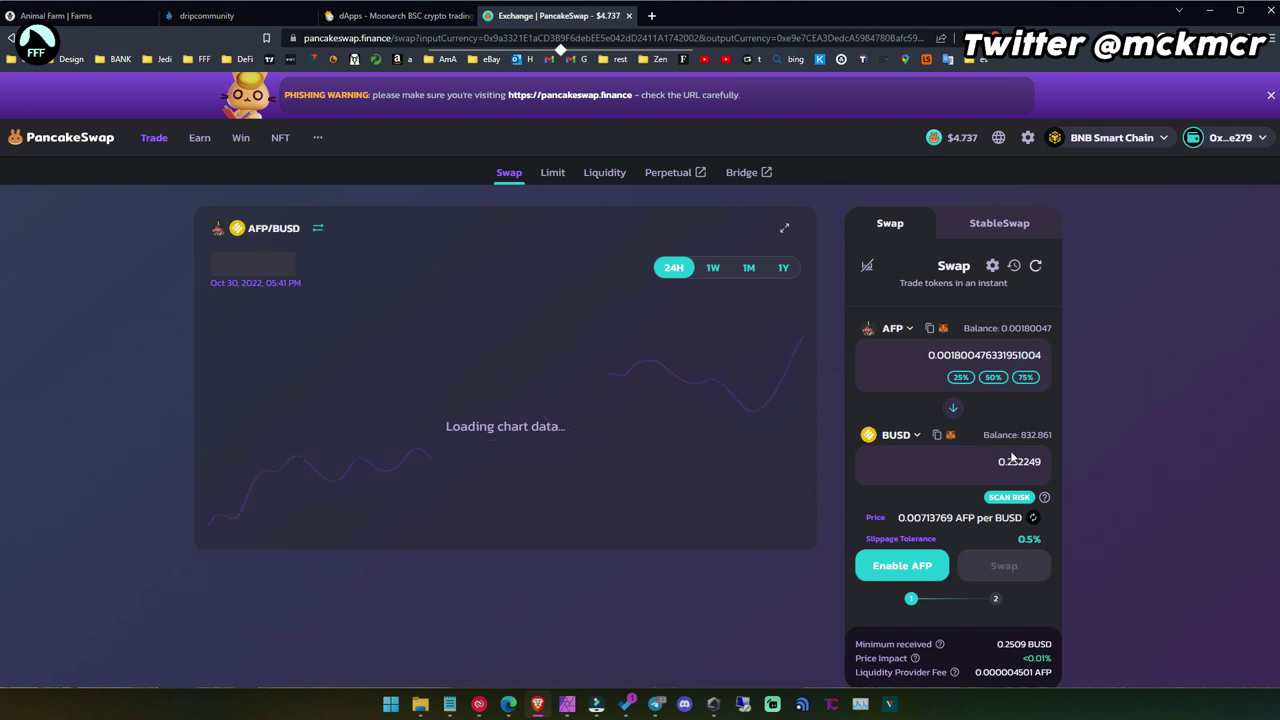
click(890, 570)
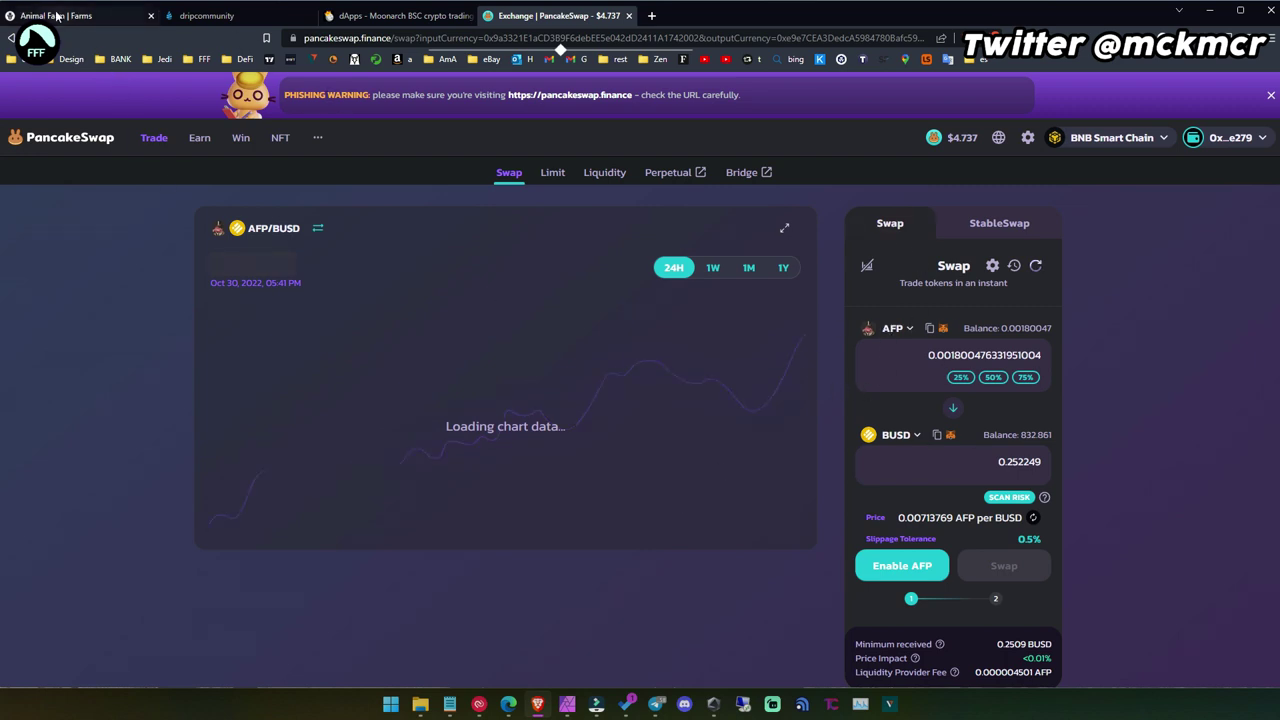
Step: Open Animal Farm's Piggy Bank page and scroll through the stakes
click(65, 15)
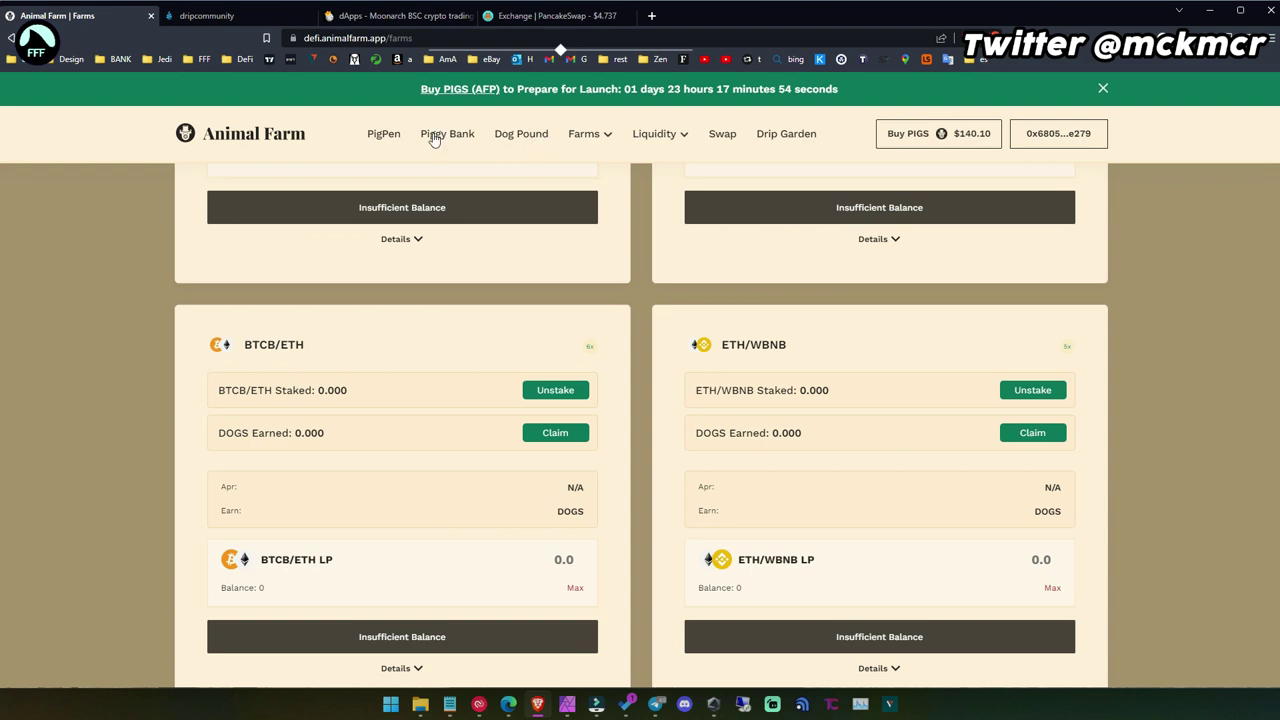
click(436, 137)
scroll(346, 473, up, 5)
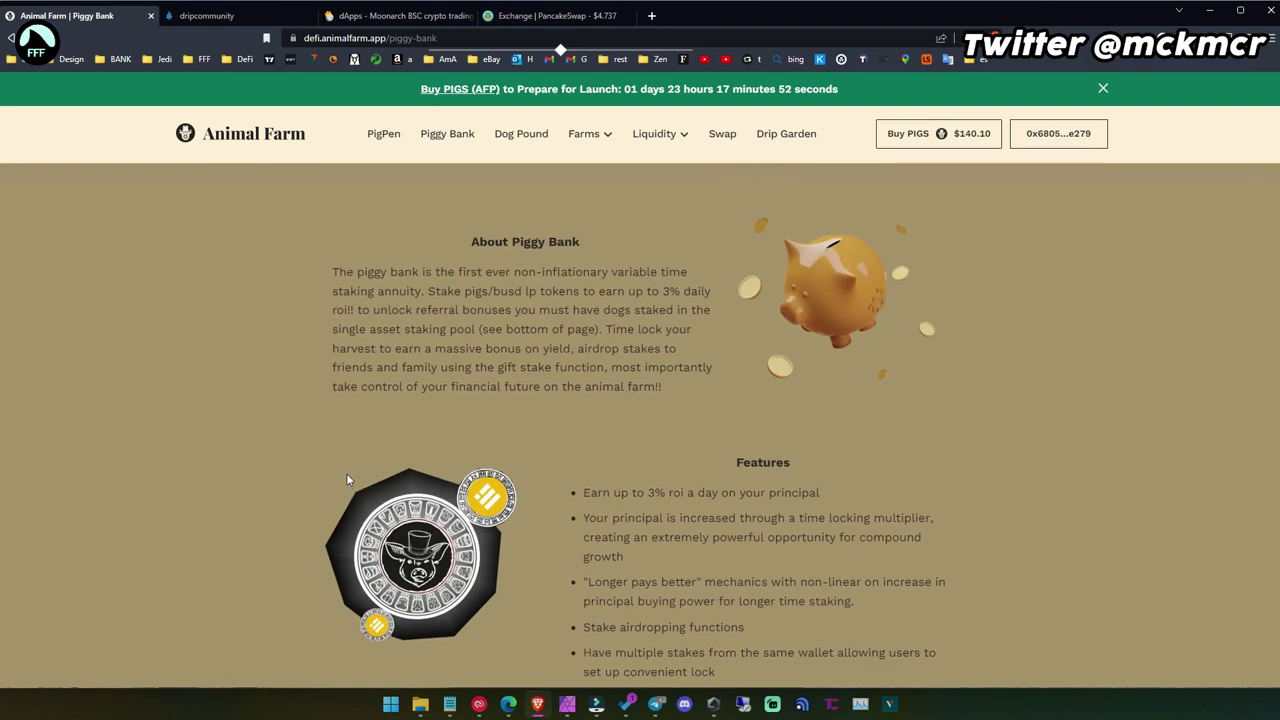
scroll(346, 473, up, 5)
scroll(403, 423, up, 3)
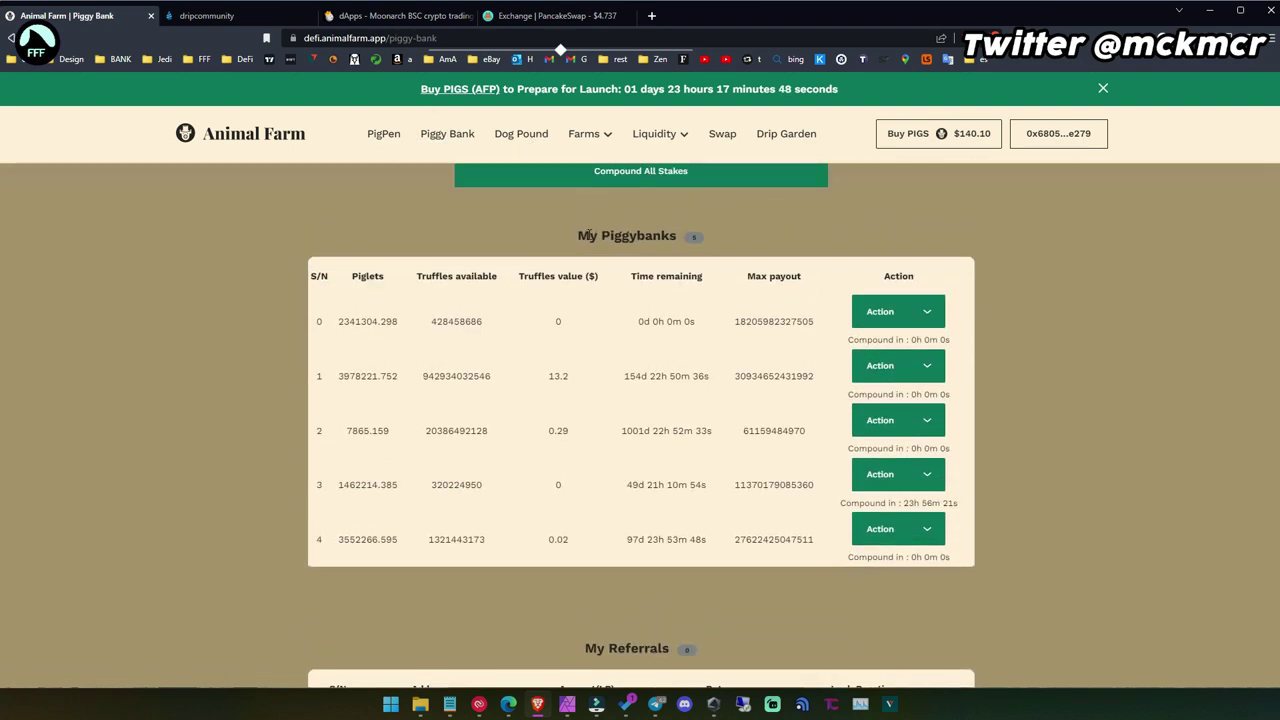
click(662, 236)
Step: Highlight the Piggy Bank total value locked, then return to Moonarch's dApps list
scroll(201, 511, up, 10)
scroll(201, 511, up, 5)
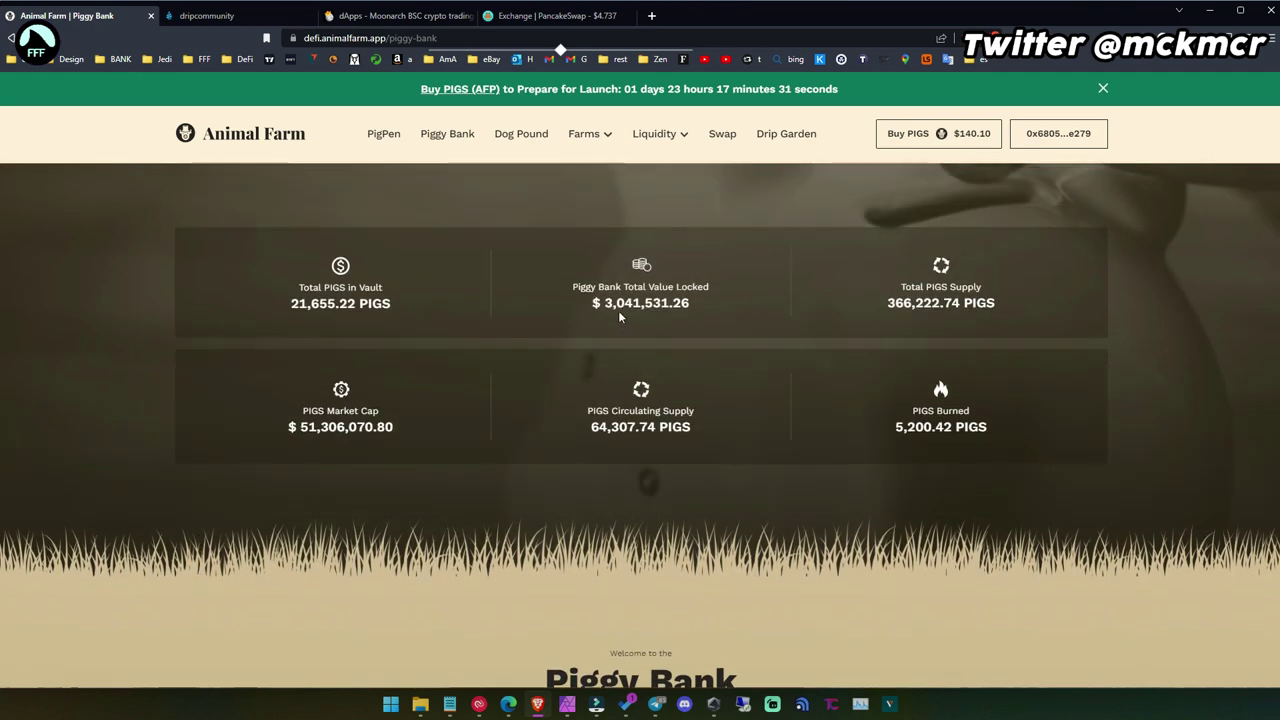
double_click(640, 303)
click(604, 303)
double_click(640, 303)
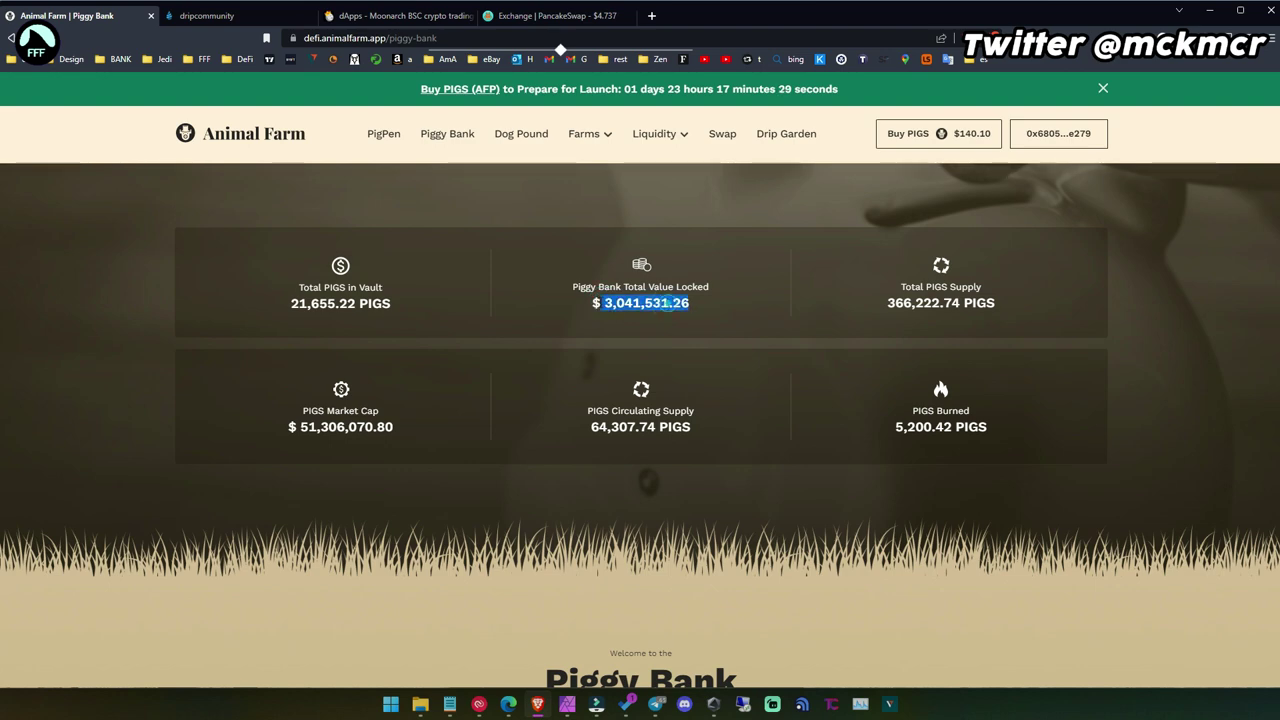
click(598, 303)
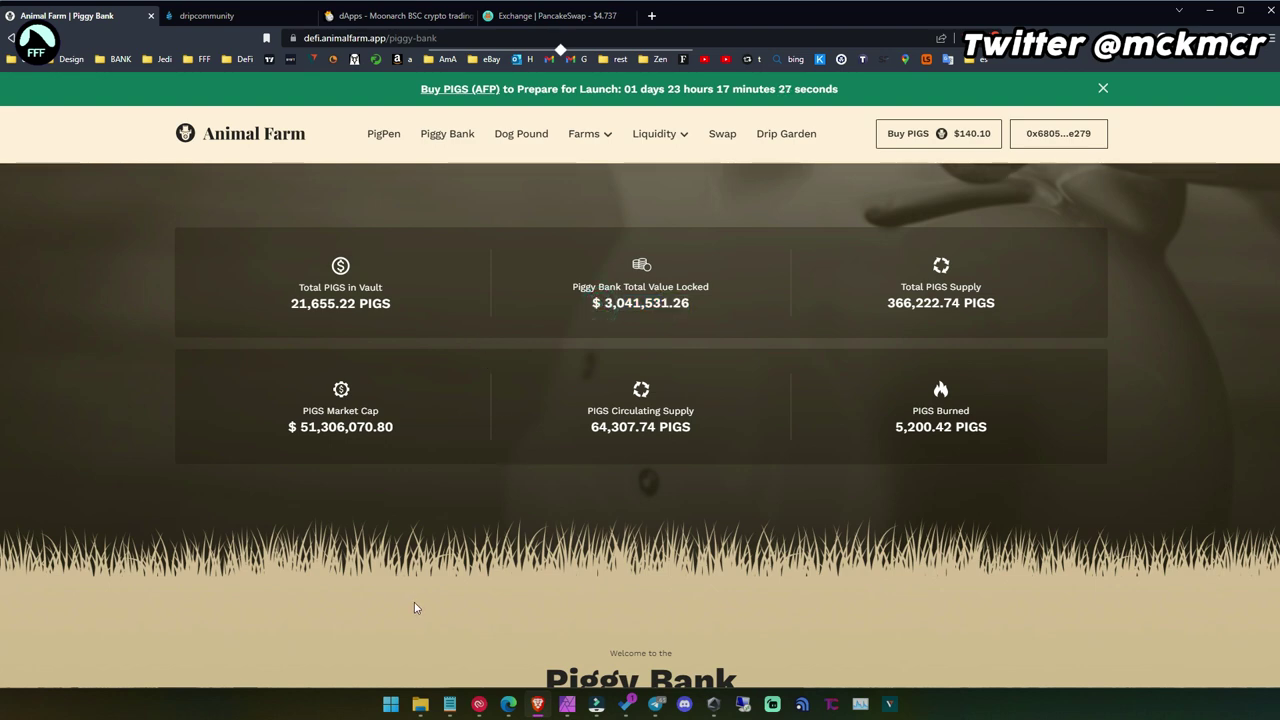
scroll(497, 568, down, 3)
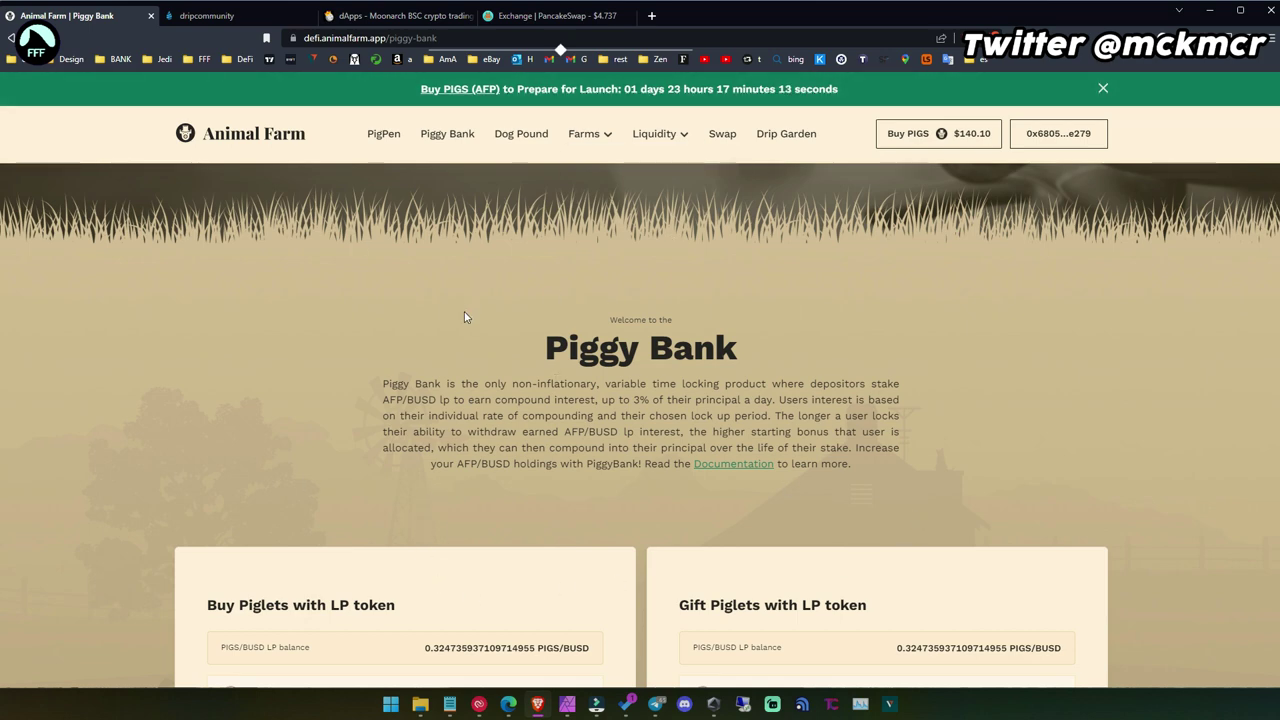
click(400, 15)
scroll(360, 556, up, 1)
scroll(480, 430, down, 2)
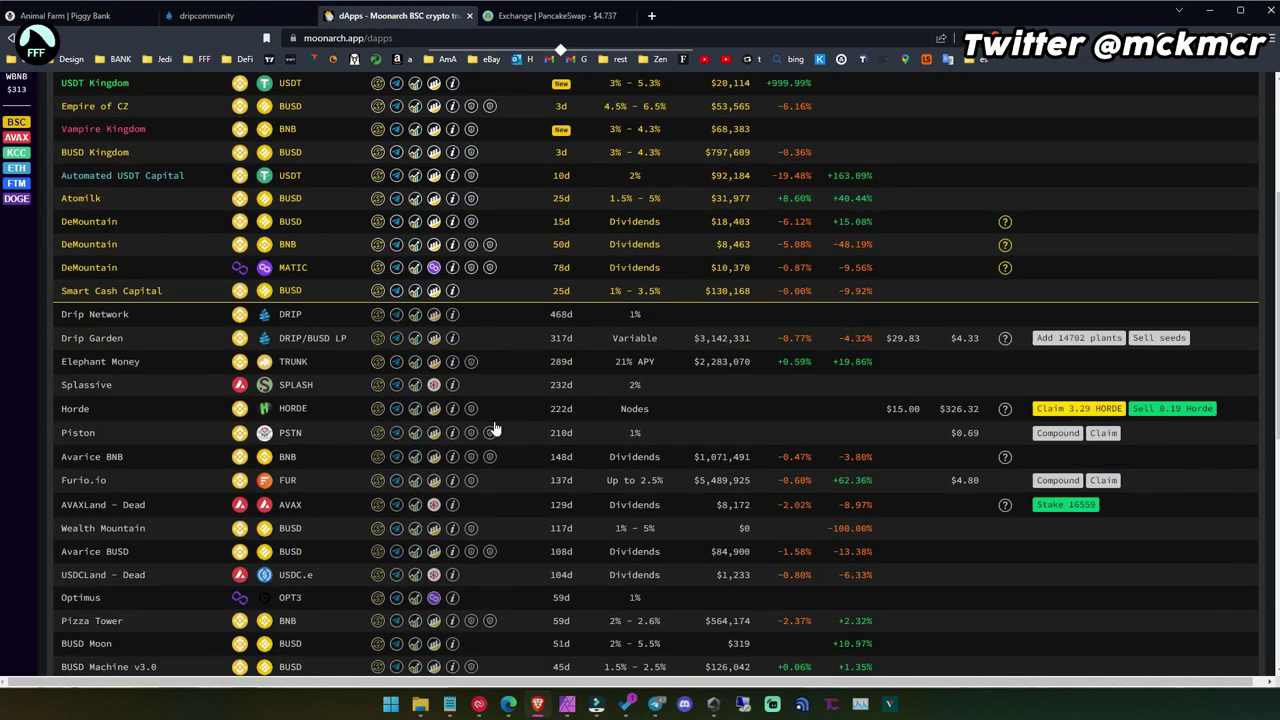